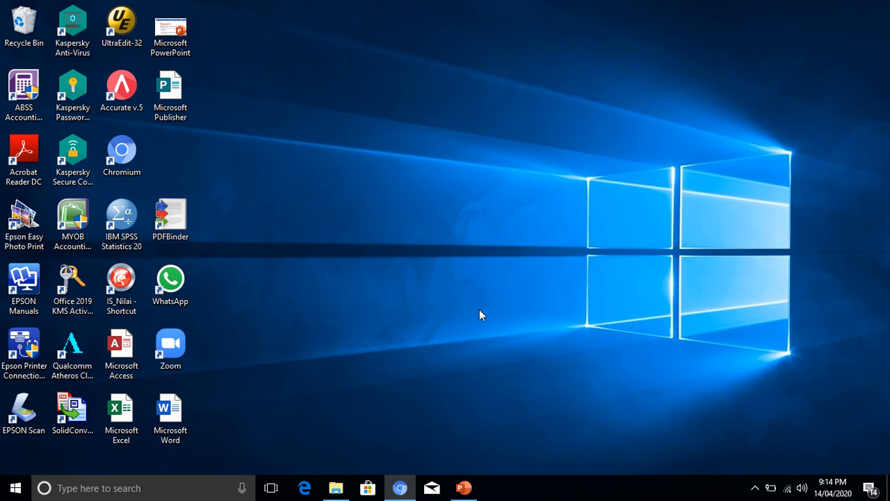
- Restore the 'Tutorial Accurate Mencatat Opening Balance & Jurnal Umum' presentation onto the screen
click(463, 488)
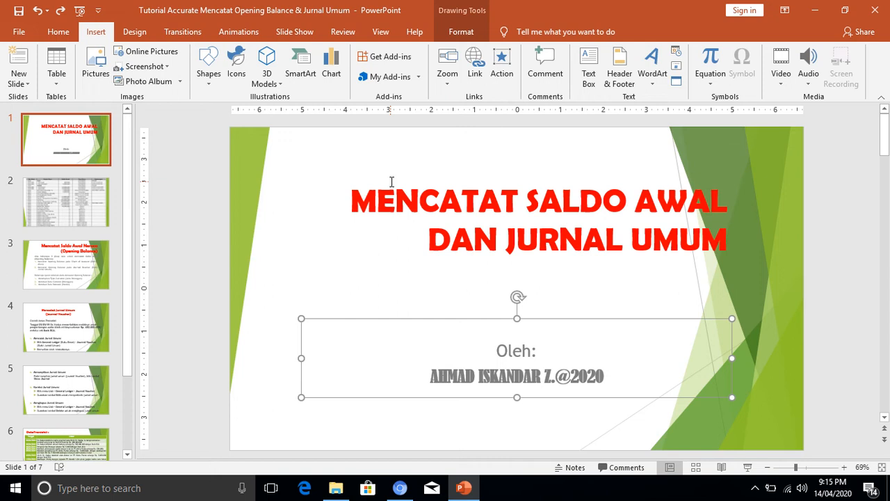
- Show slide 2, the table of No Akun, Nama Akun, Saldo Awal and Tipe Akun
click(84, 211)
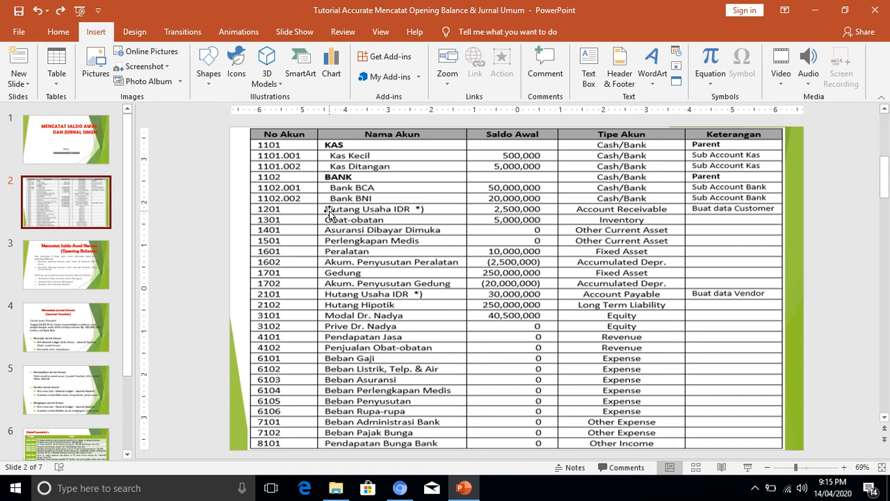
- Minimize PowerPoint, launch Accurate v.5 and choose Open Existing Company
click(819, 9)
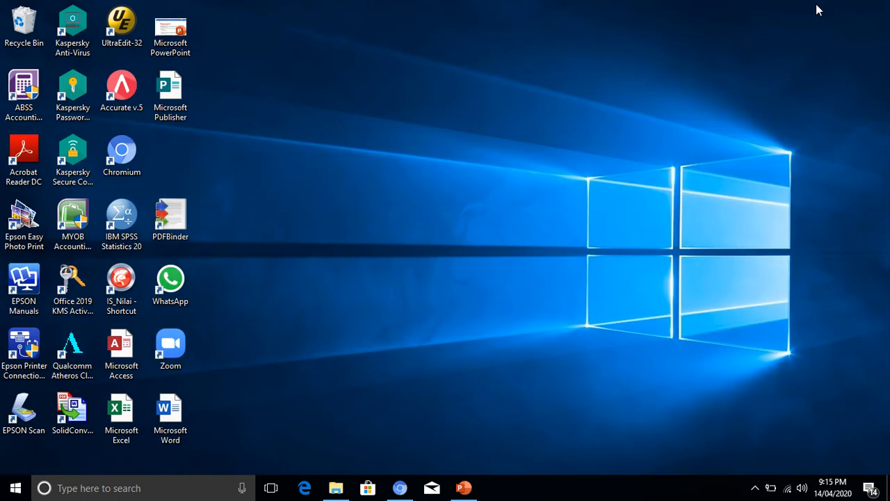
double_click(118, 86)
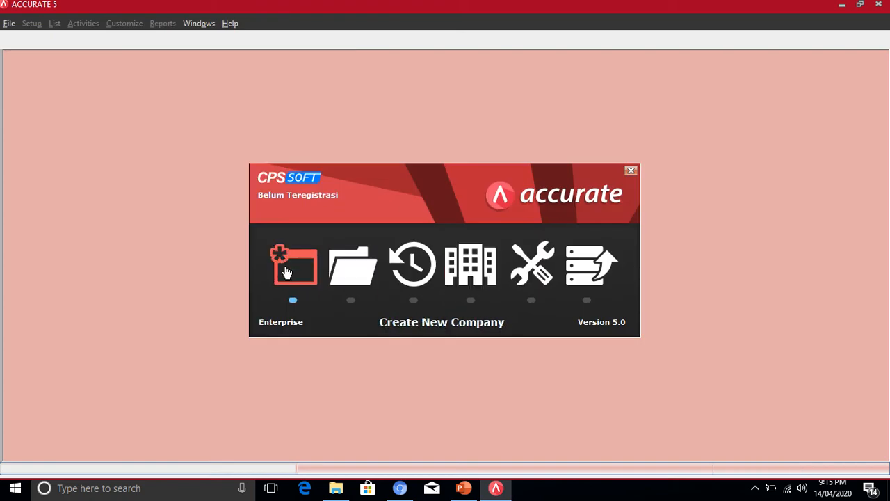
click(356, 276)
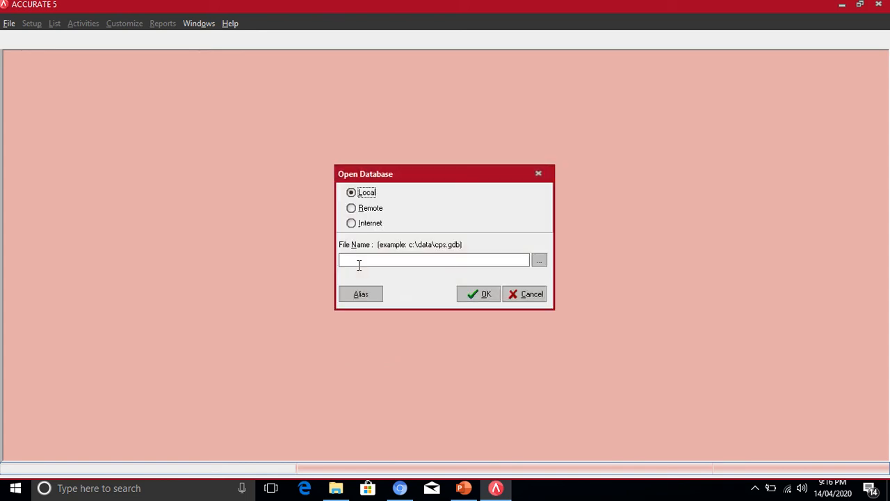
- Open PRAKTIK-2.GDB from the MBIS-R44-18 folder on drive E as the company database
click(540, 260)
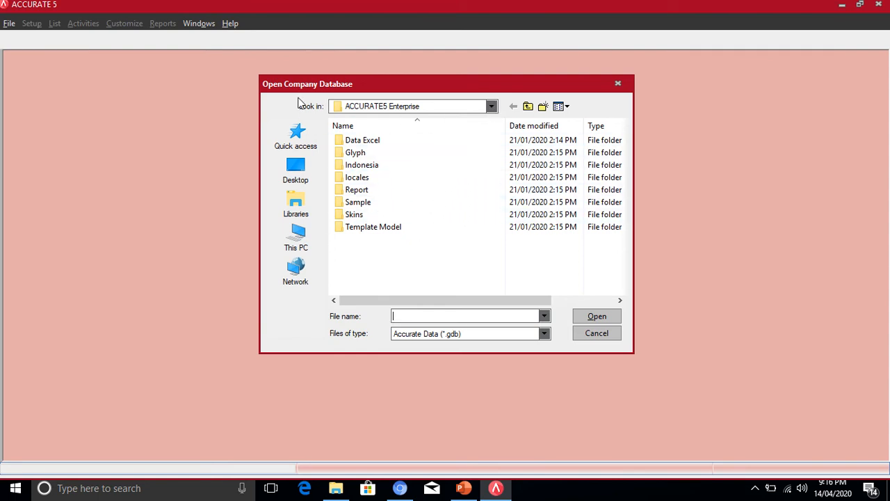
click(495, 106)
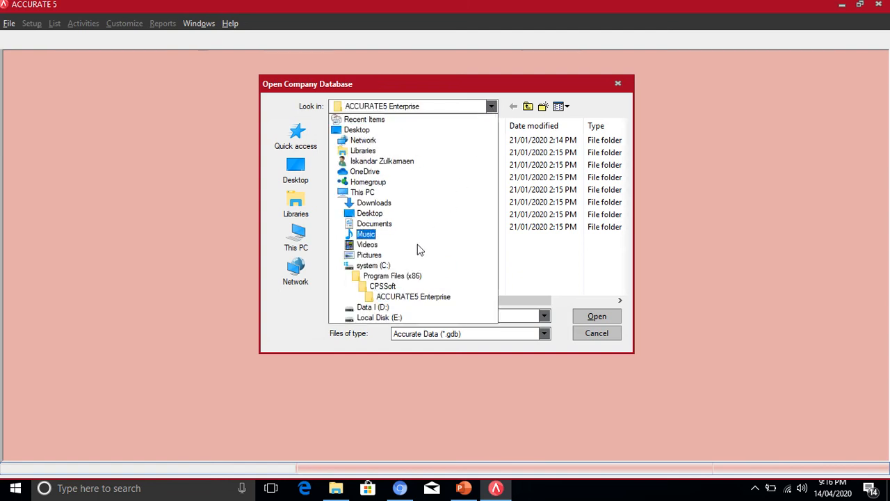
click(391, 320)
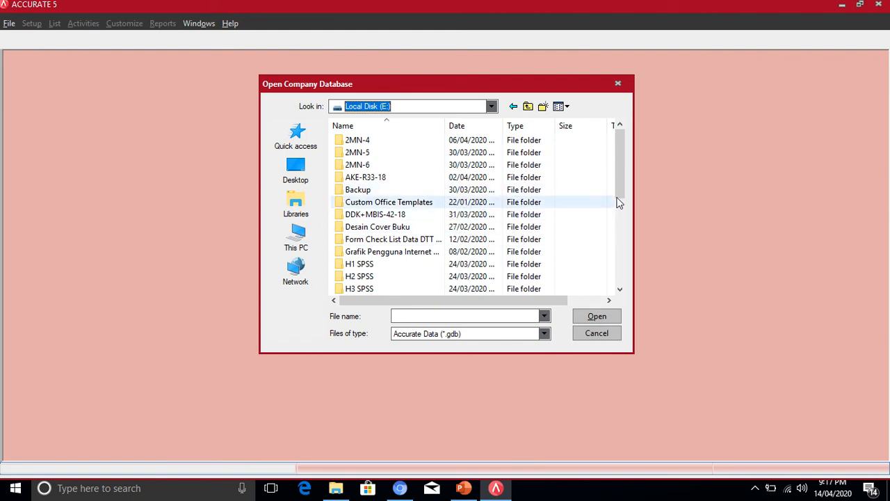
drag(626, 185, 628, 249)
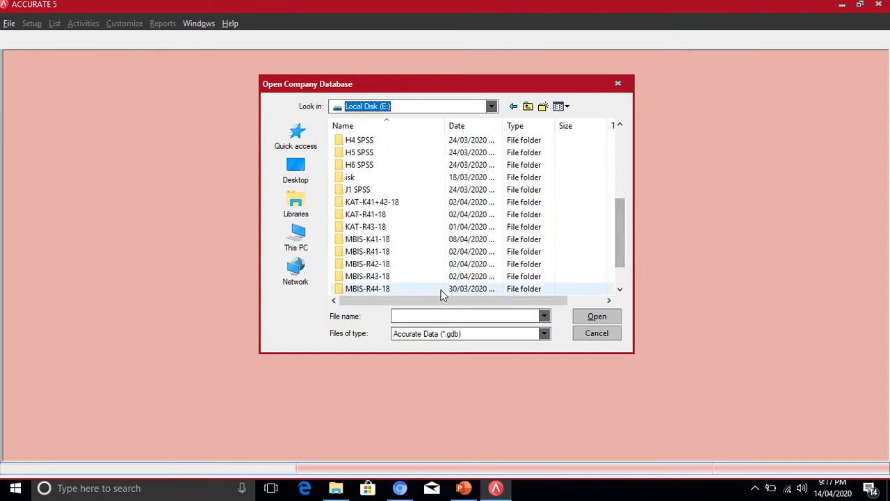
double_click(370, 289)
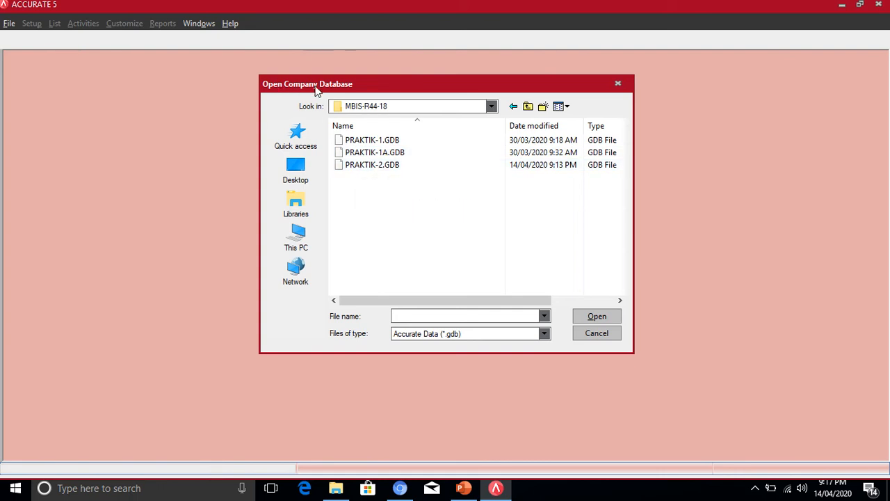
double_click(380, 165)
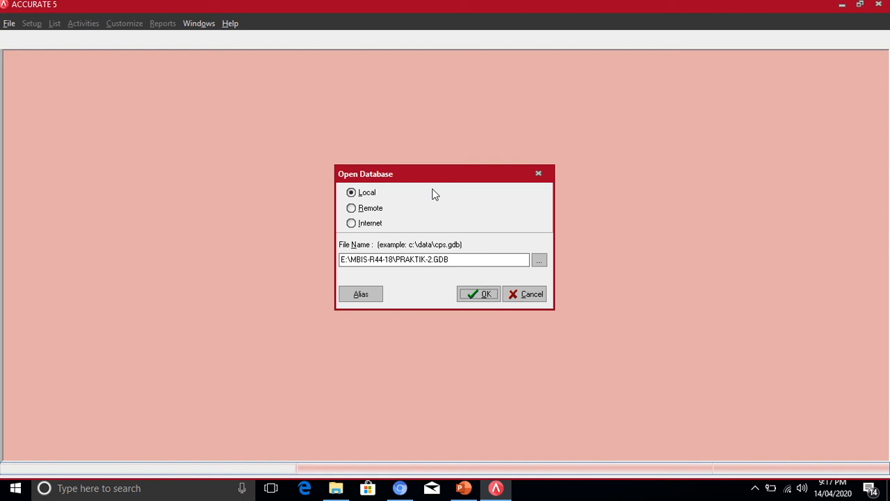
click(480, 294)
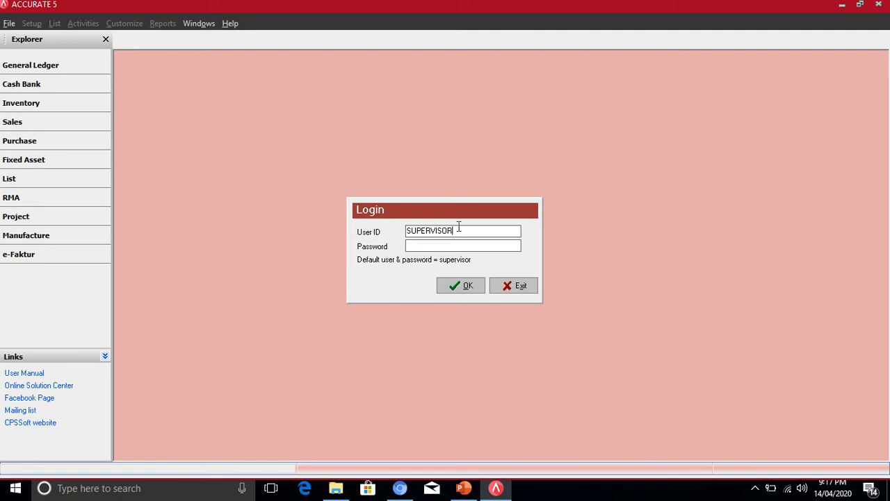
- Log in with the default user ID and the account password
drag(458, 230, 392, 230)
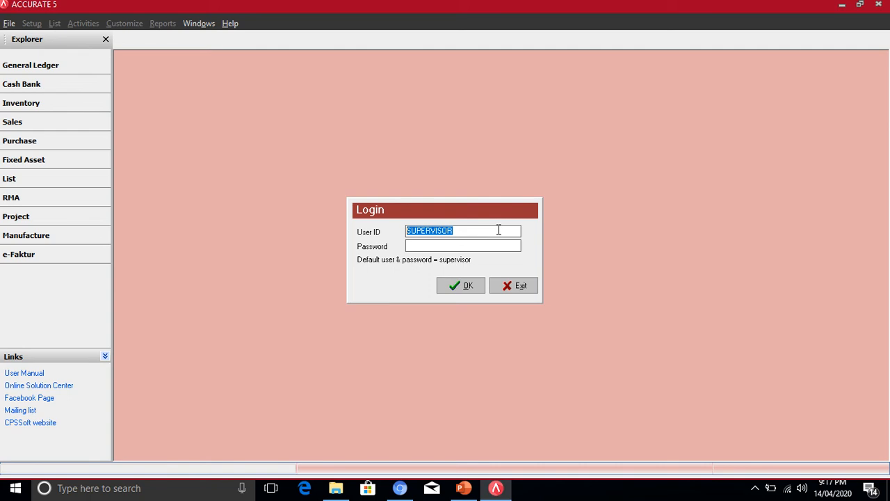
click(440, 247)
text(supervisor)
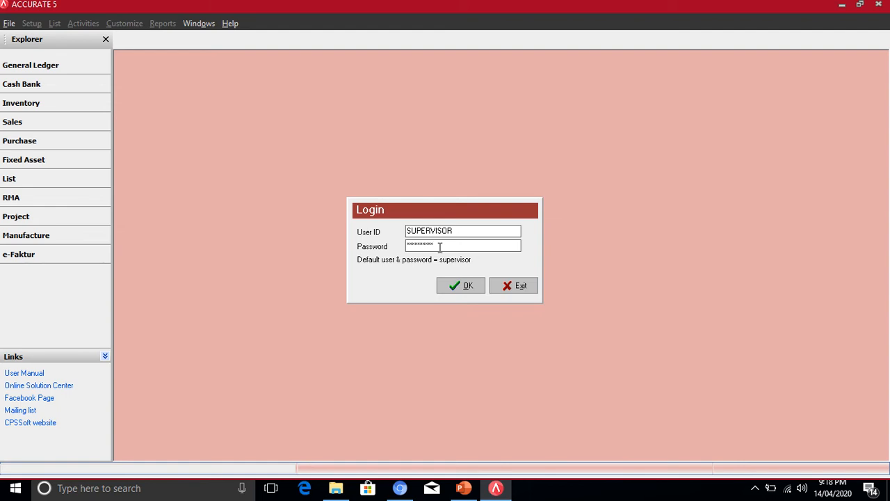
click(462, 286)
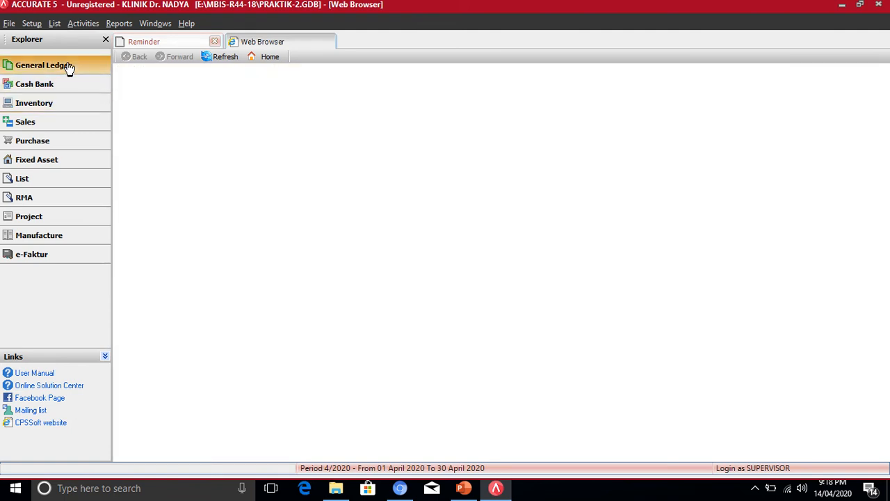
- Open the Chart of Accounts from the General Ledger section of the Explorer
click(68, 66)
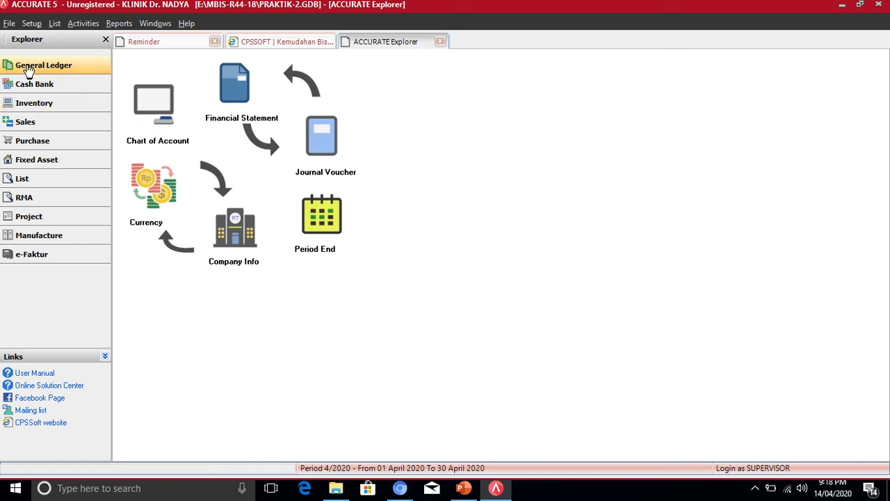
click(155, 88)
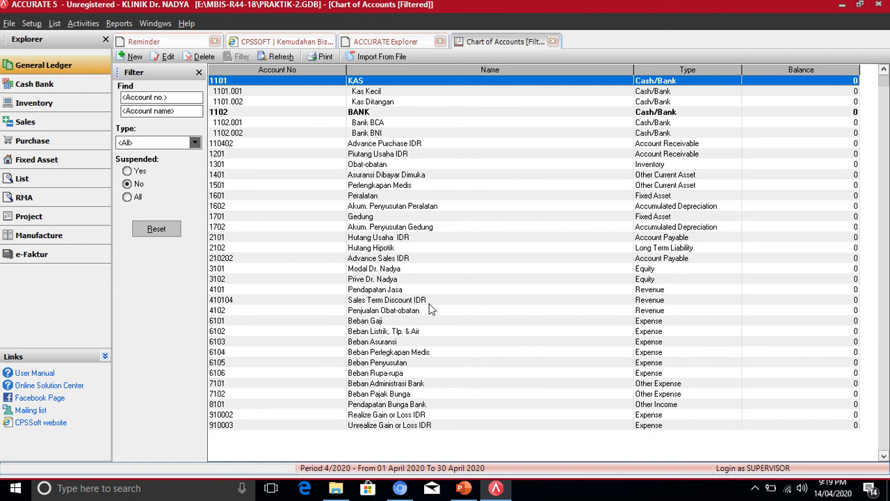
- Show slide 3, 'Mencatat Saldo Awal Neraca (Opening Balance)', in the tutorial deck
click(392, 146)
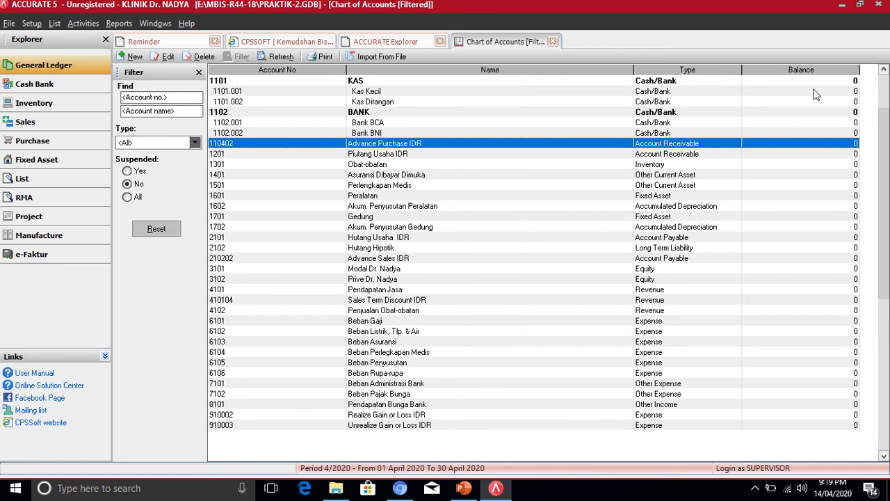
click(465, 488)
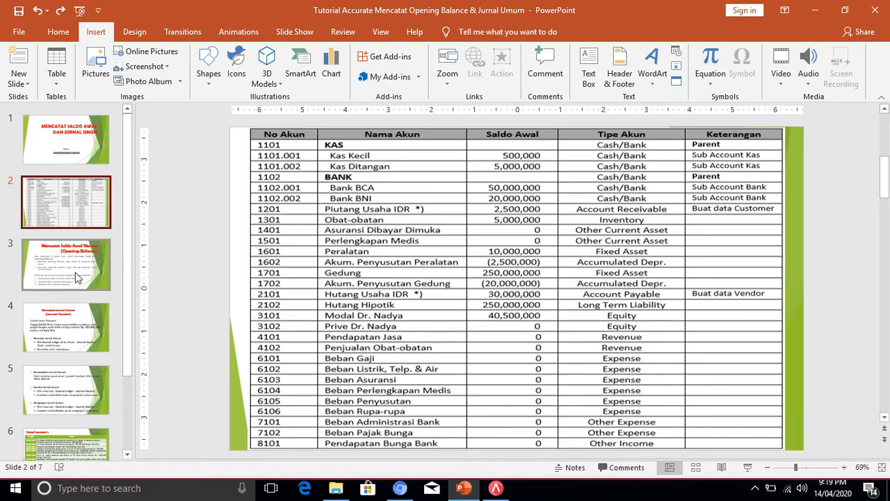
click(75, 272)
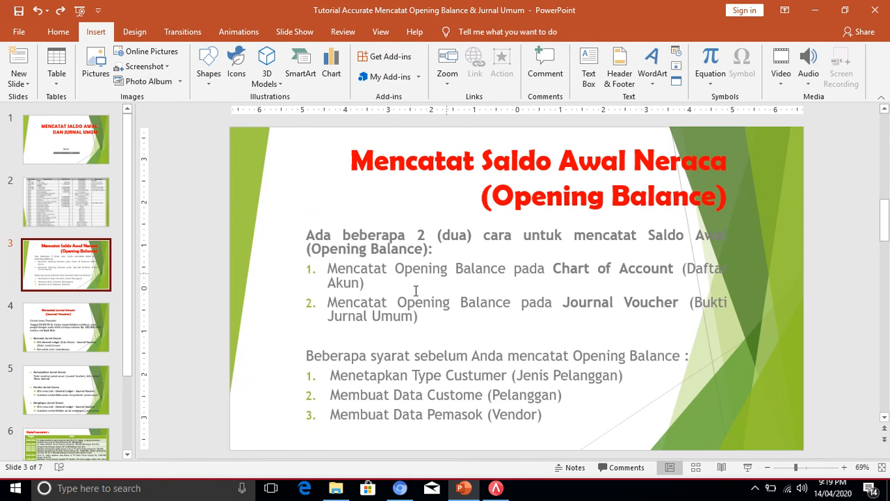
click(366, 283)
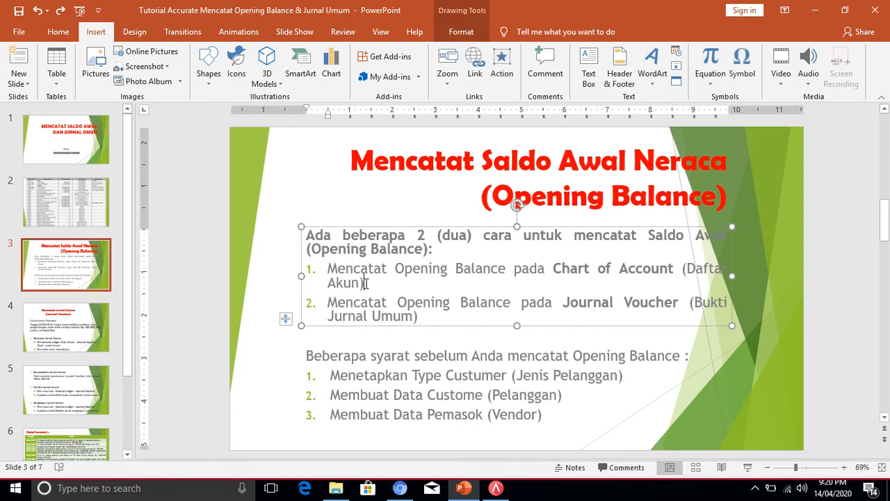
drag(365, 283, 341, 266)
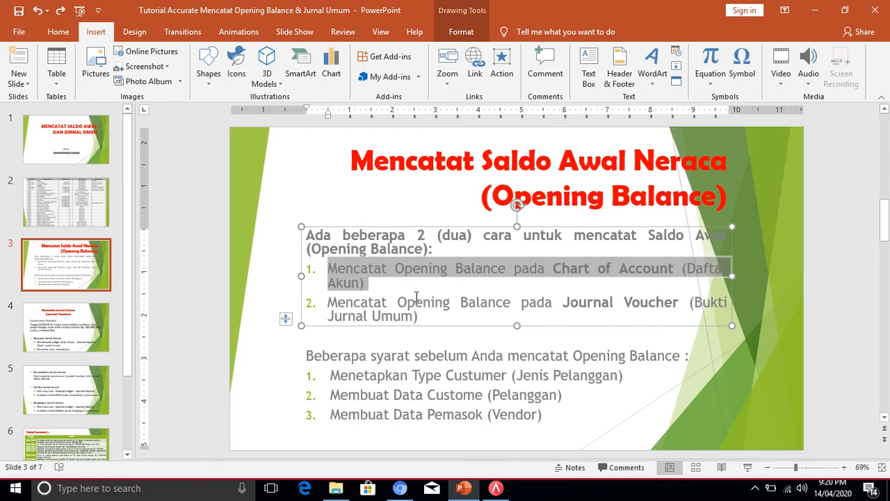
click(496, 490)
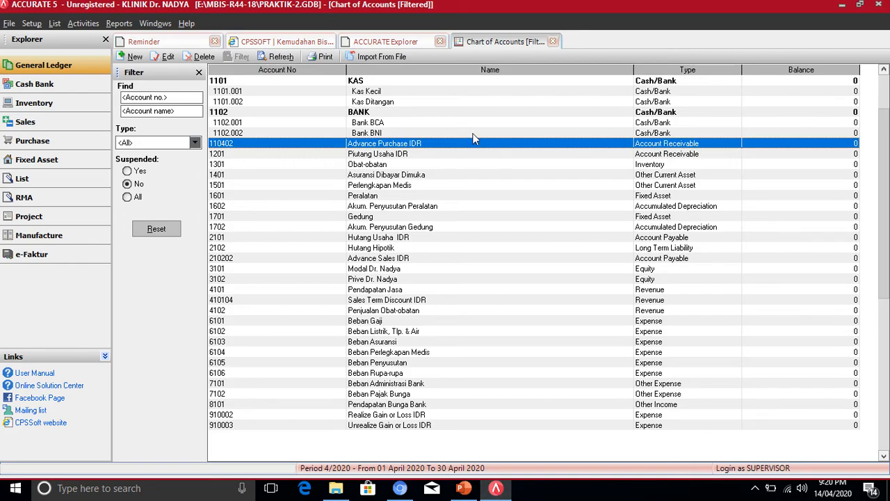
- Give Kas Kecil (1101.001) an opening balance of 1,000,000 dated 01/01/2019
click(380, 94)
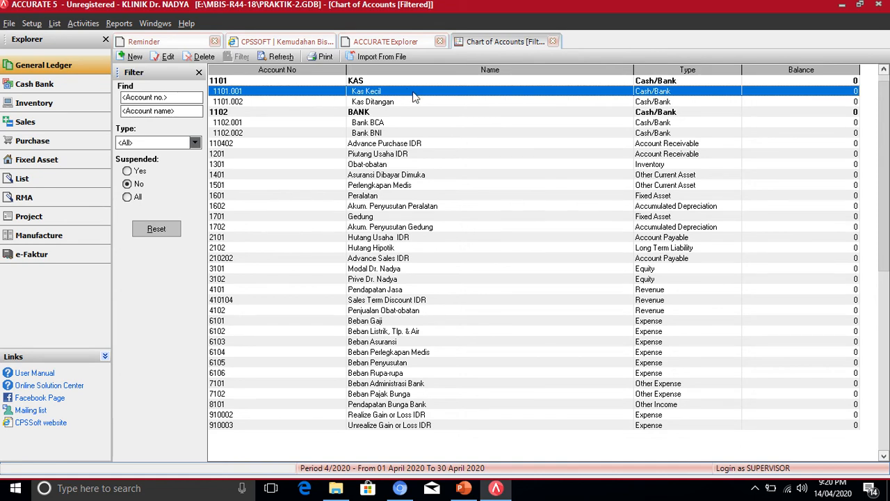
double_click(413, 92)
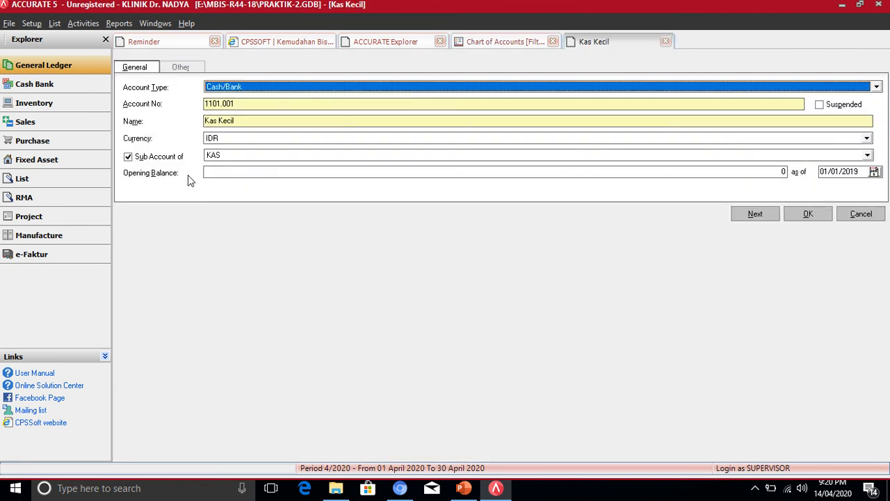
click(244, 172)
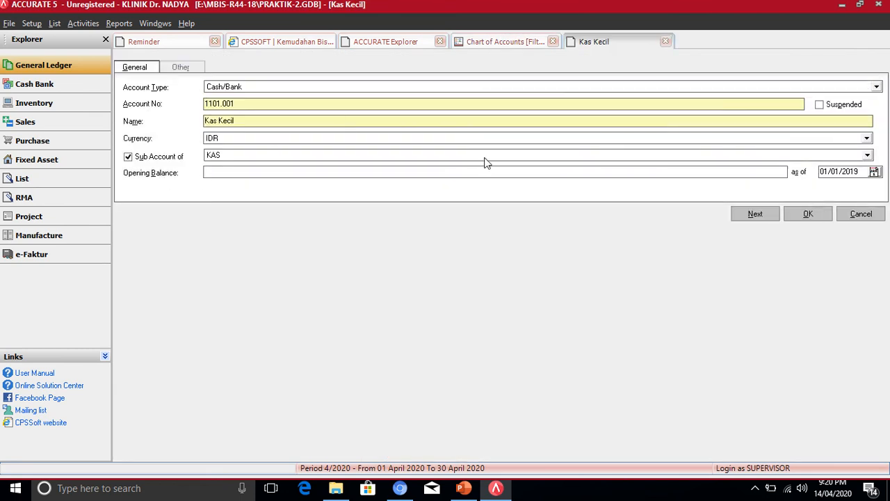
text(1000000)
key(Tab)
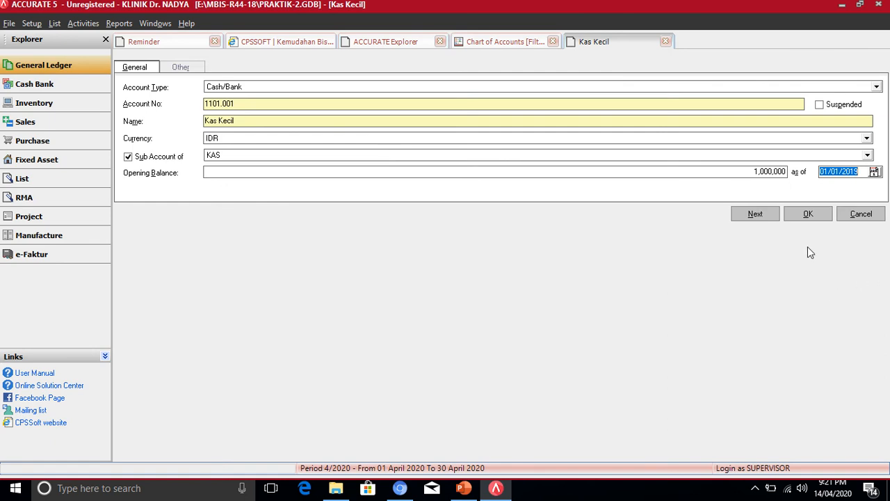
click(800, 218)
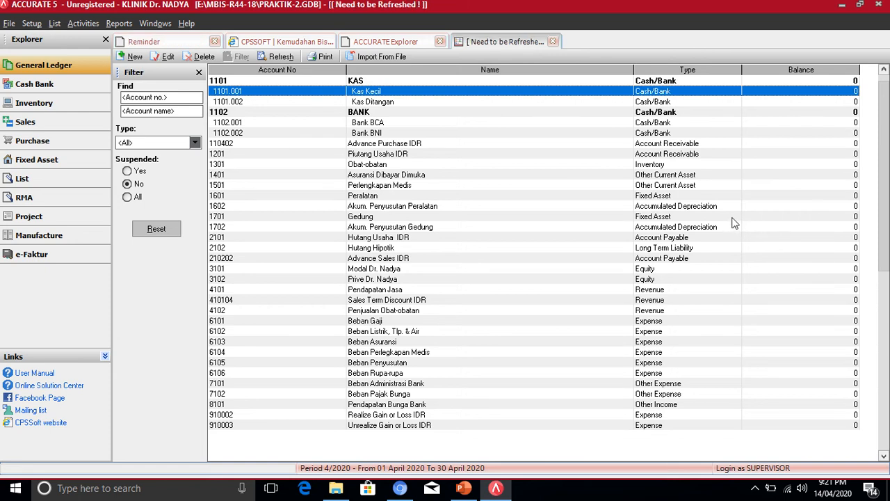
- Refresh the account list and point out OPENING BALANCE EQUITY at (1,000,000)
click(279, 58)
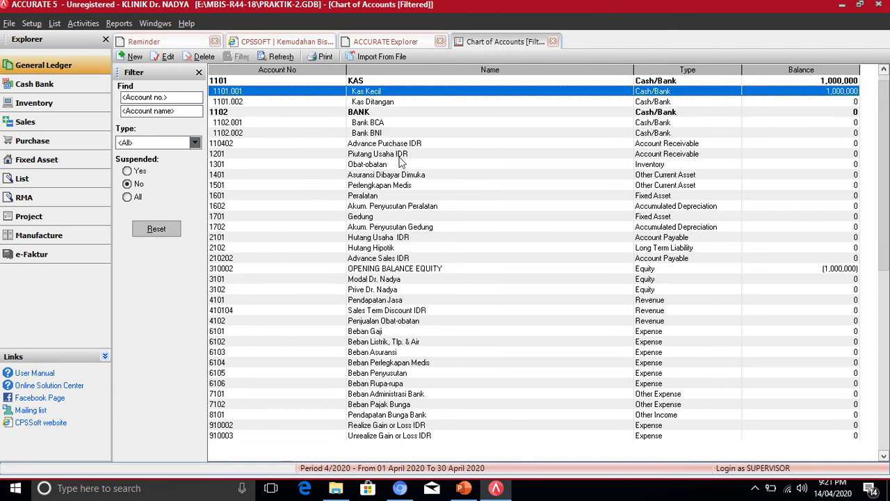
click(410, 270)
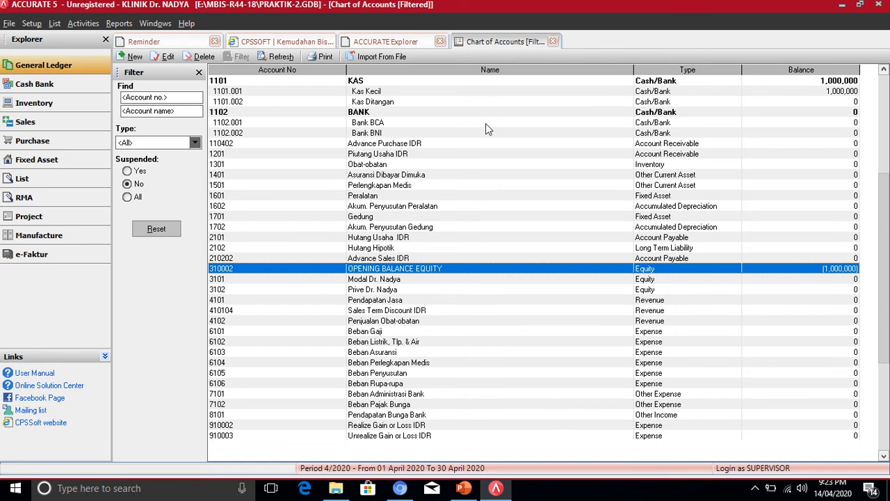
double_click(361, 153)
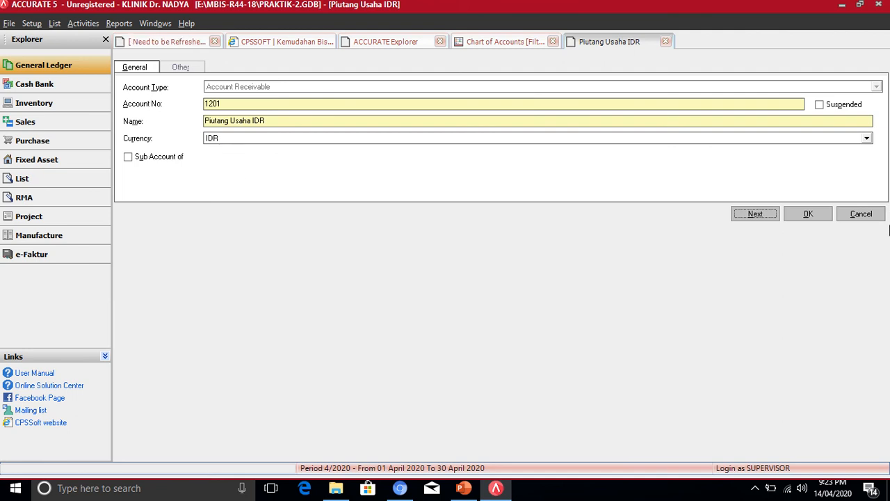
click(861, 214)
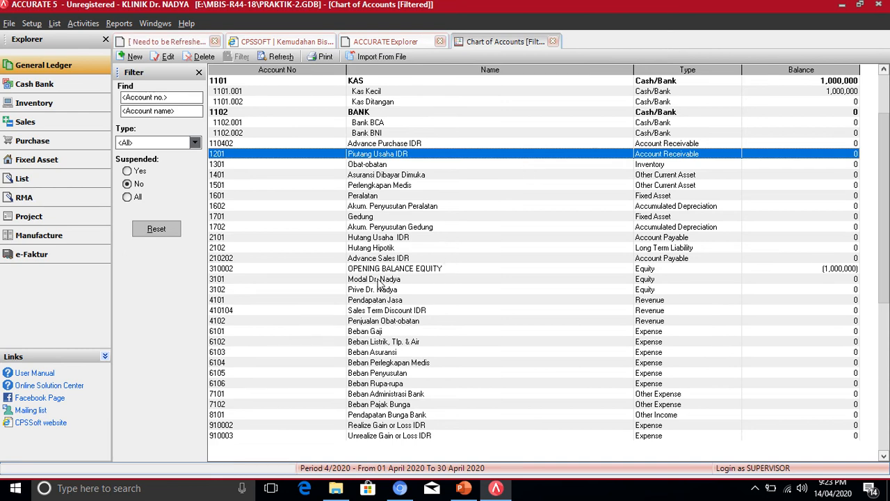
double_click(361, 198)
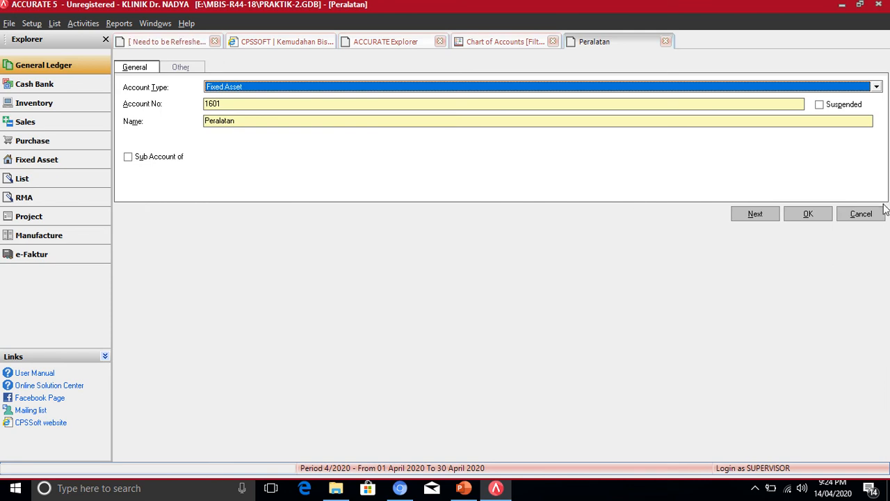
click(857, 213)
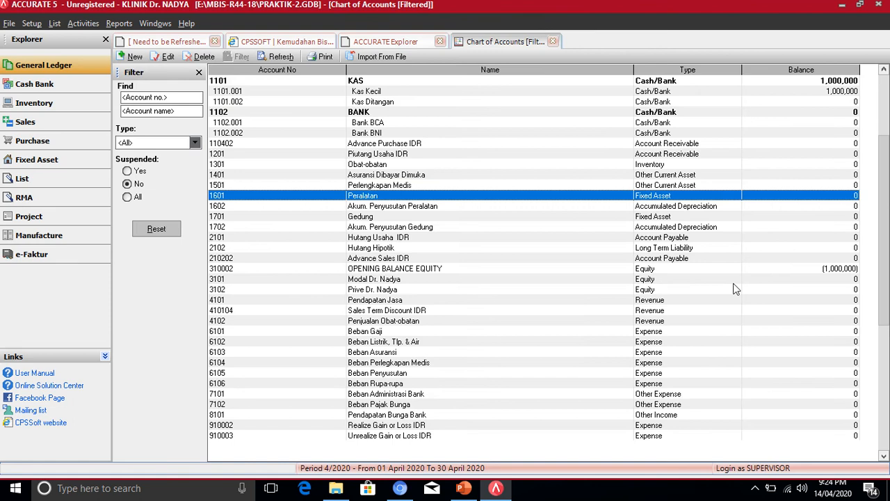
click(497, 489)
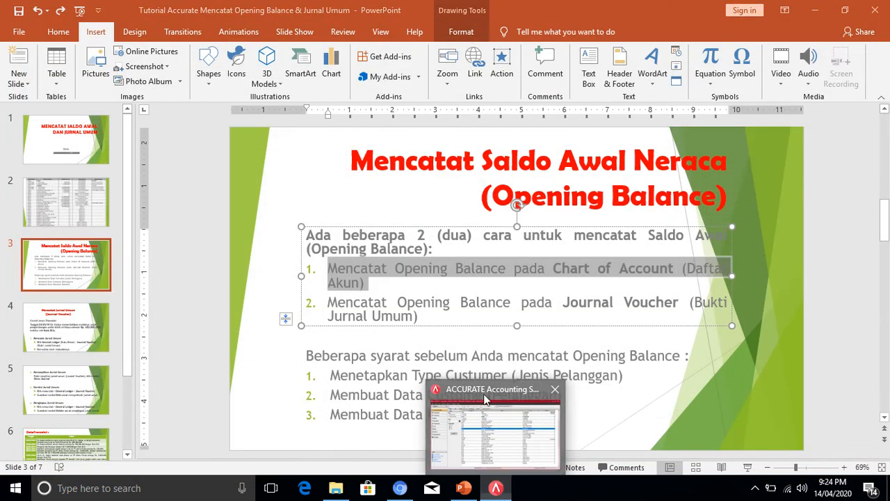
click(486, 402)
click(463, 488)
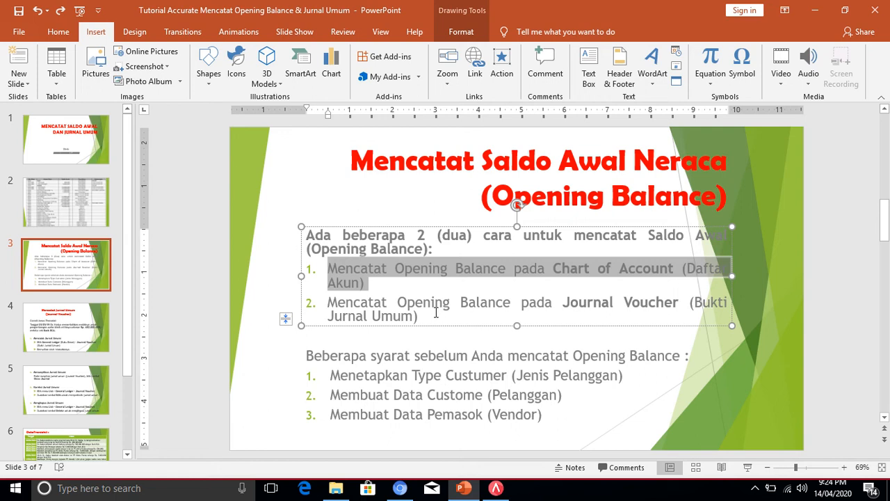
drag(436, 313, 353, 300)
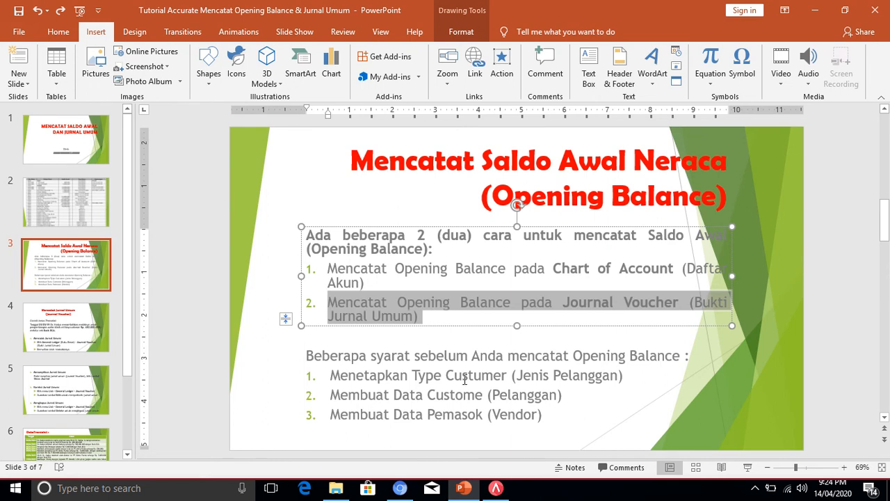
click(496, 487)
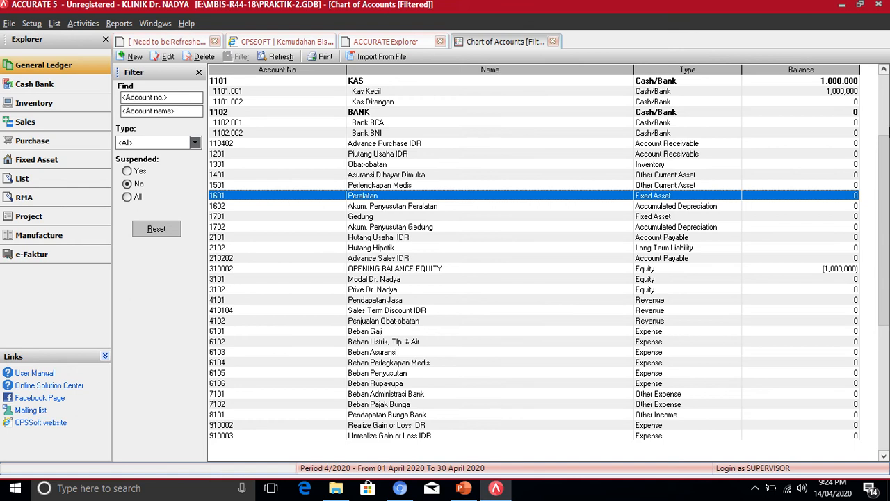
- Open a new journal voucher from the General Ledger overview, then cancel it without saving
click(26, 64)
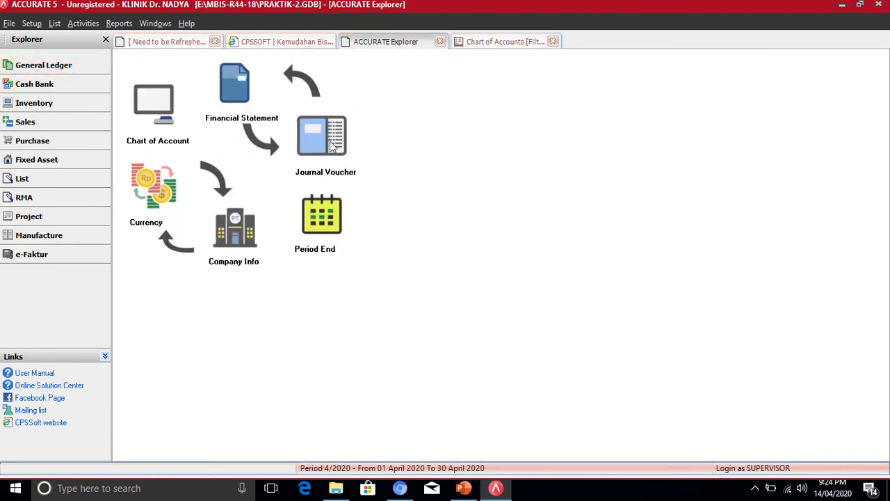
click(331, 143)
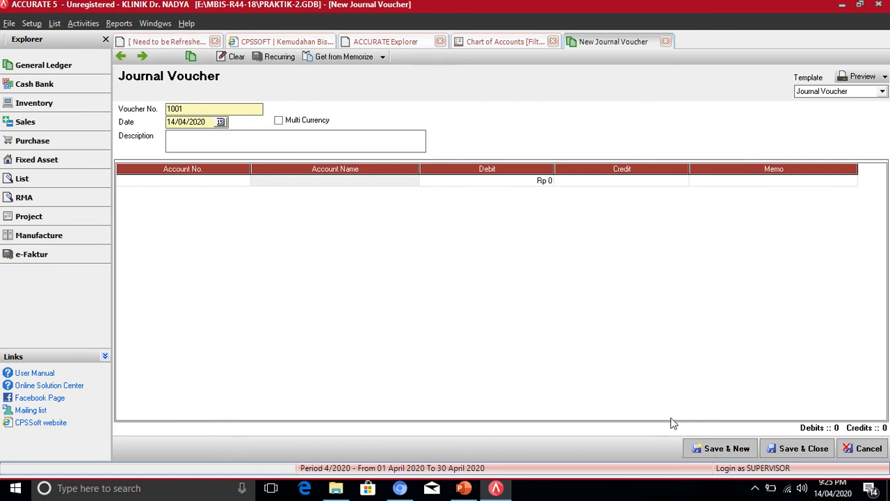
click(857, 452)
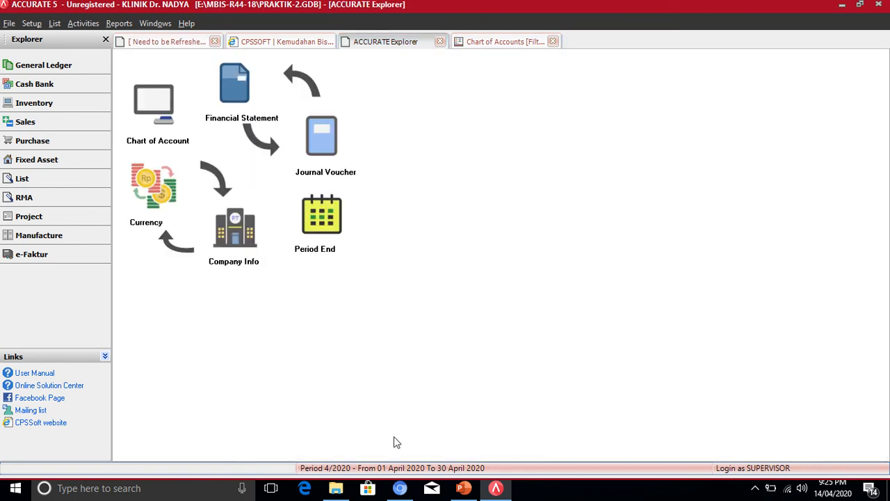
click(458, 492)
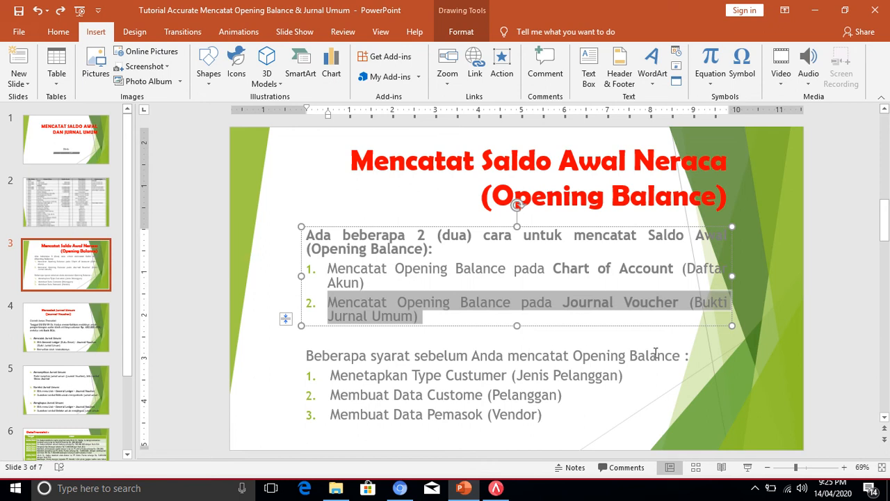
- Highlight 'Menetapkan Type Custumer' on slide 3, then bring Accurate 5 back to front
drag(675, 356, 510, 357)
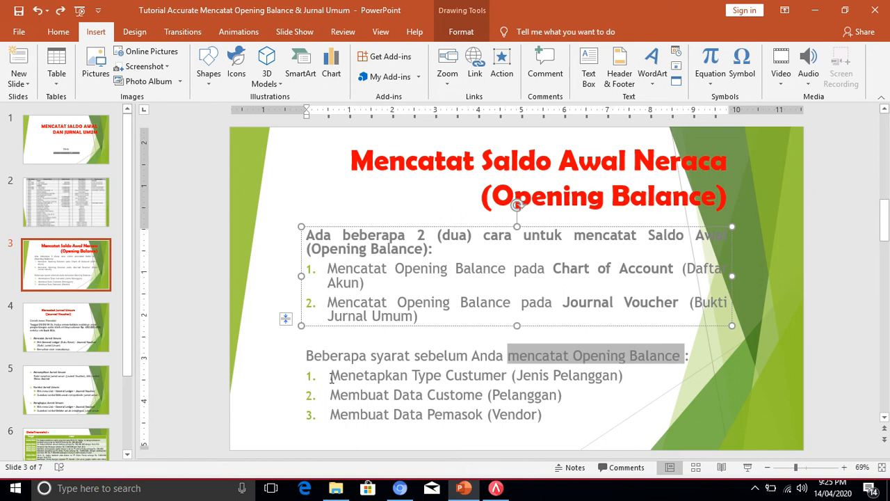
drag(331, 376, 489, 376)
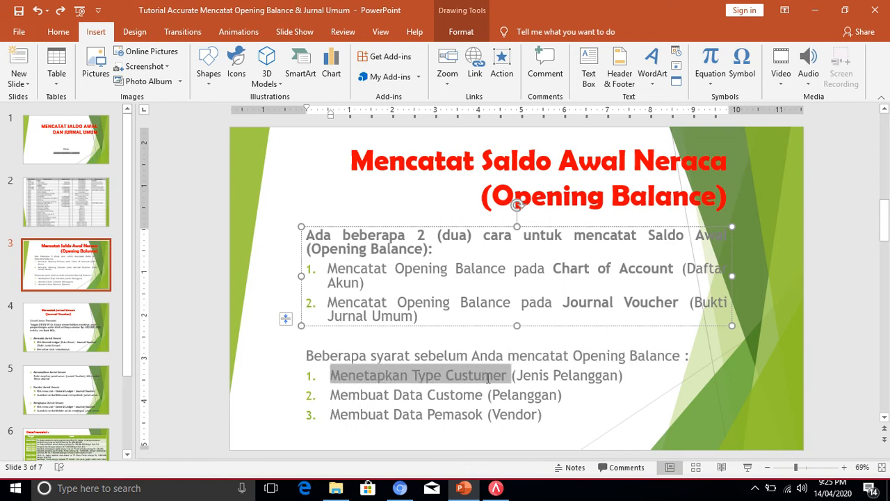
drag(487, 378, 486, 377)
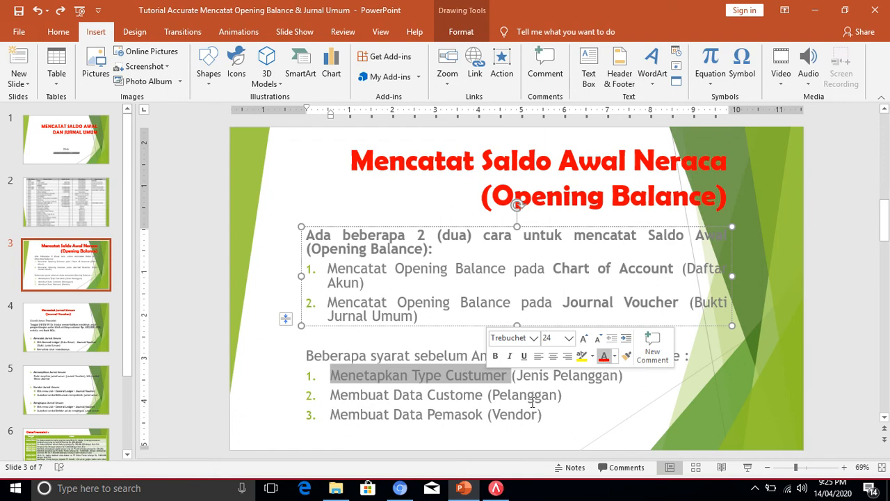
mouse_move(496, 491)
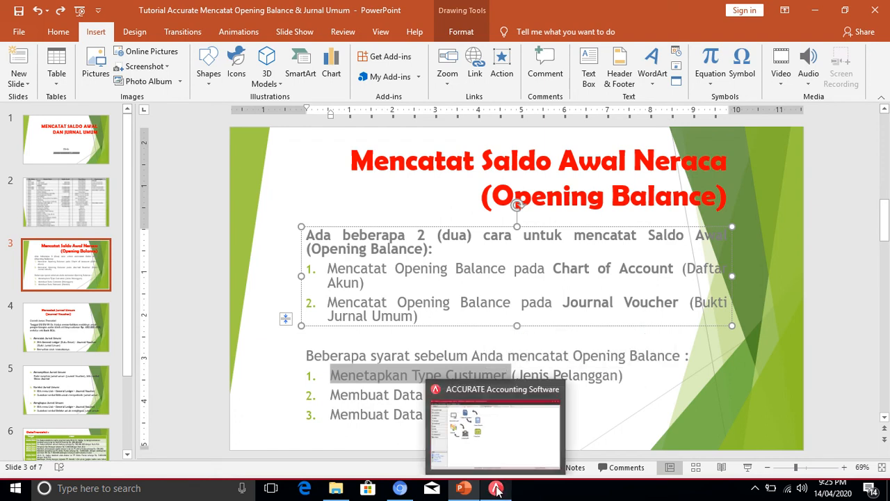
click(496, 491)
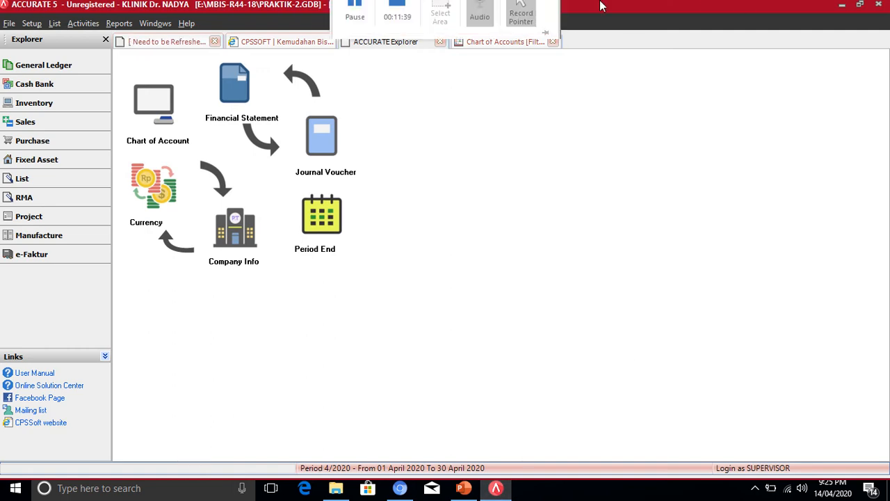
- Open the Customer Types list through List > Others > Customer Types
click(55, 23)
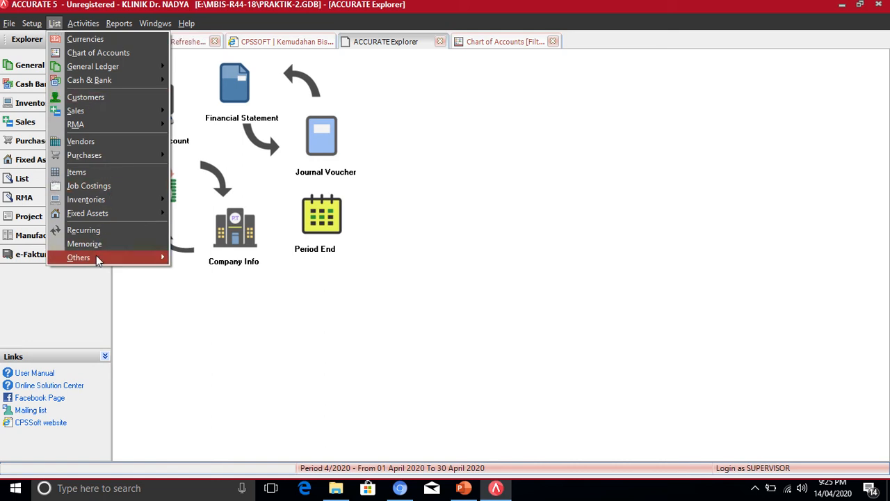
mouse_move(96, 259)
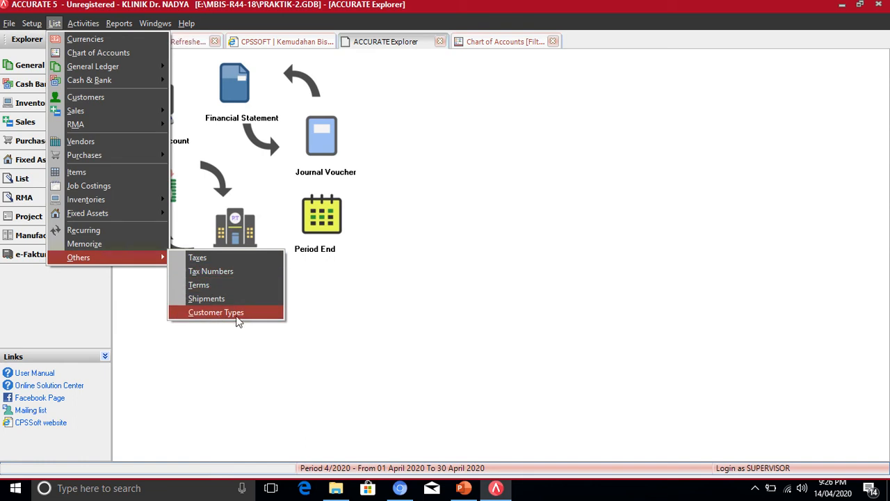
click(430, 281)
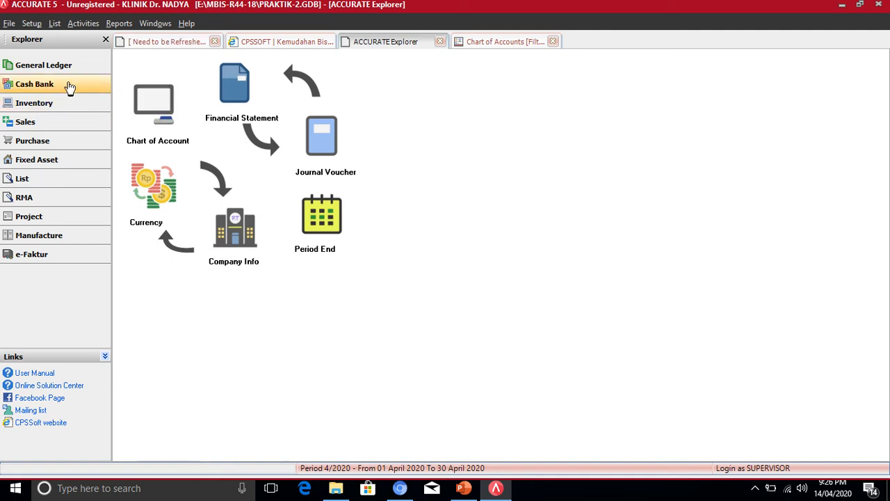
click(53, 25)
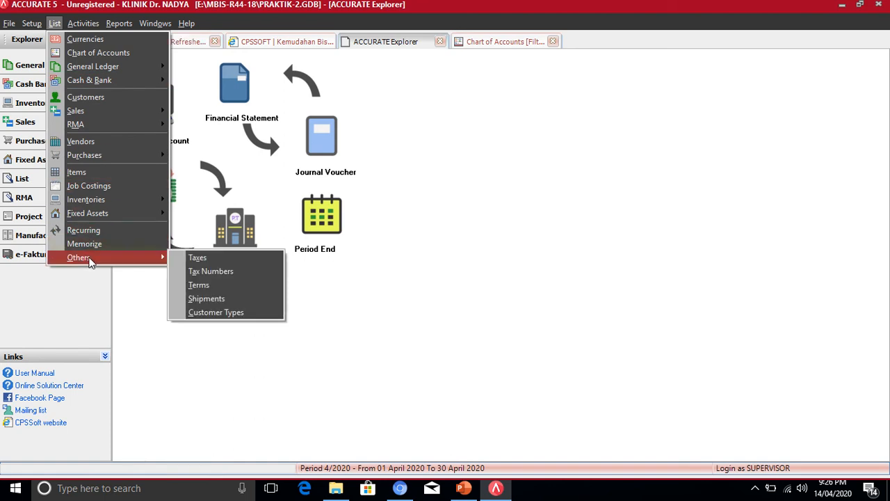
click(224, 313)
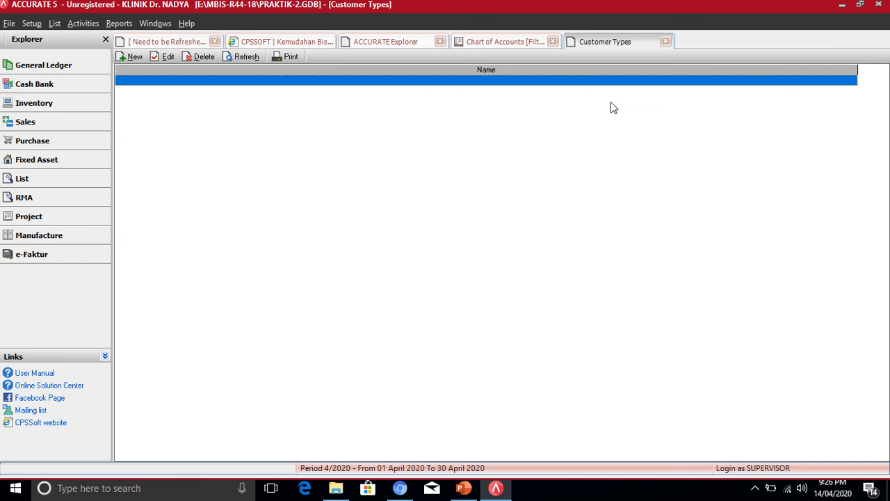
- Create the customer type 'Umum', save it, and refresh the list so it appears
click(135, 57)
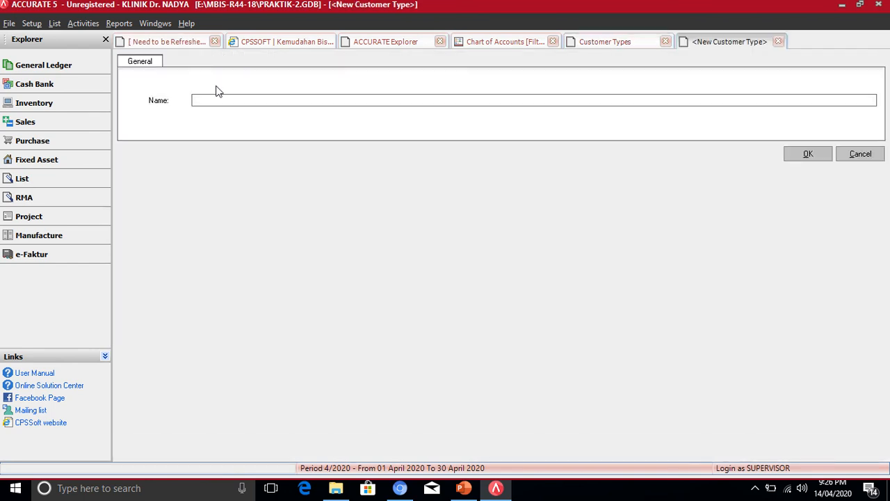
text(Umum)
click(808, 153)
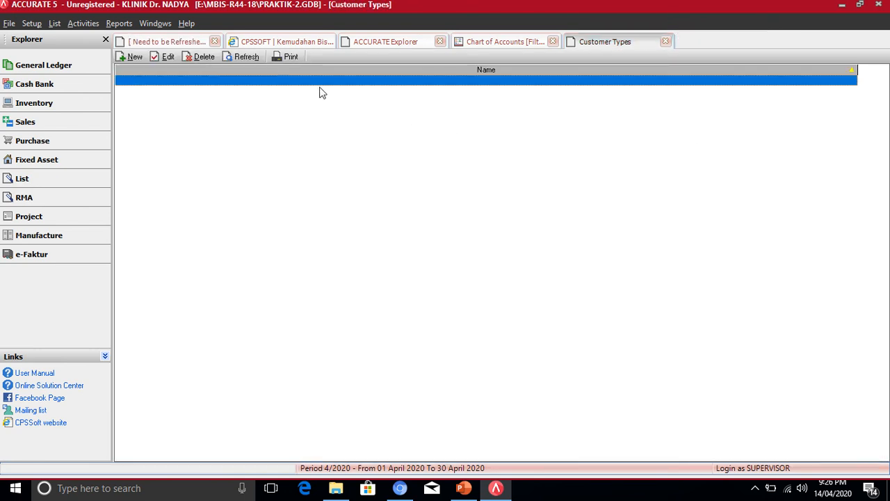
click(248, 58)
click(463, 487)
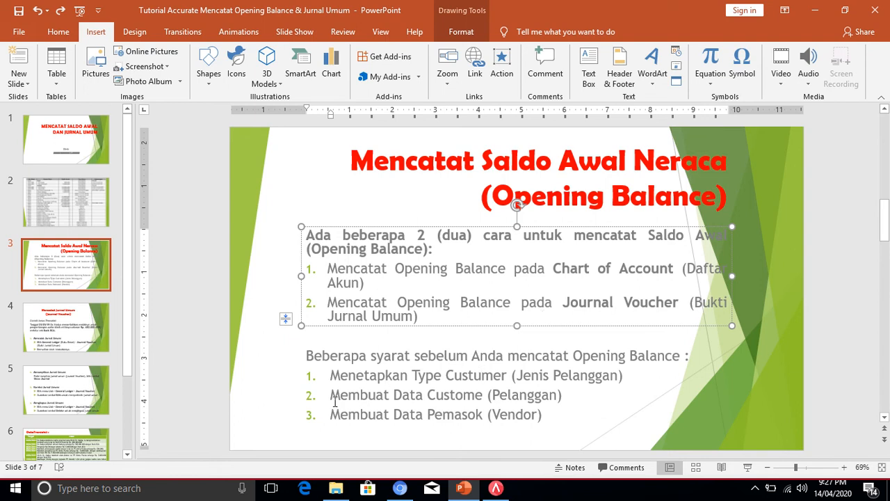
- Highlight 'Membuat Data Custome (Pelanggan)' on slide 3
drag(332, 396, 490, 395)
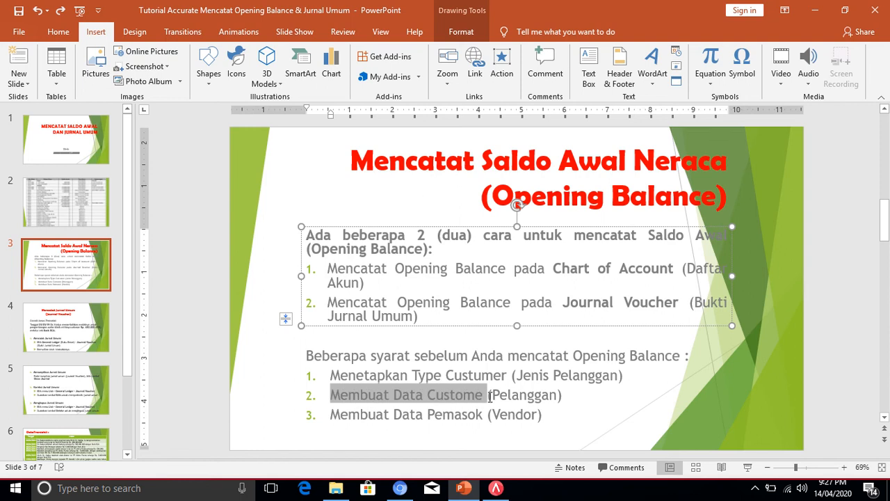
drag(489, 395, 490, 399)
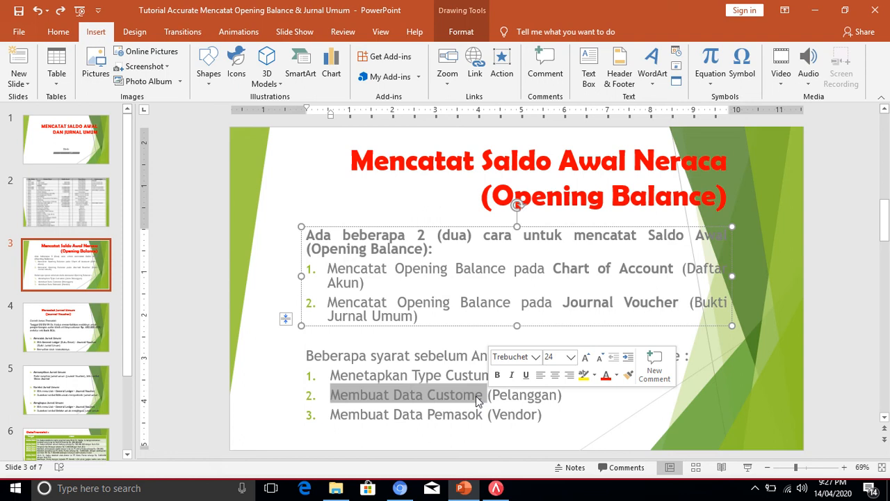
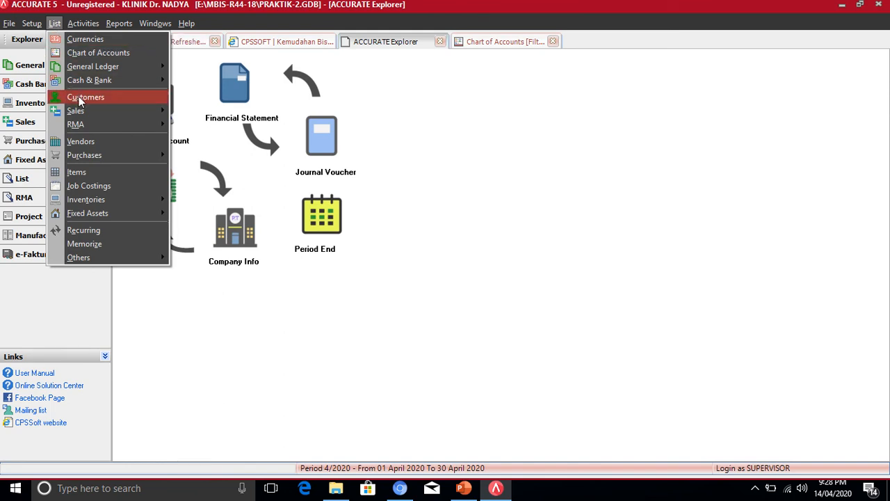
- Close the open menu and bring up the empty Customers list from the List overview
click(372, 303)
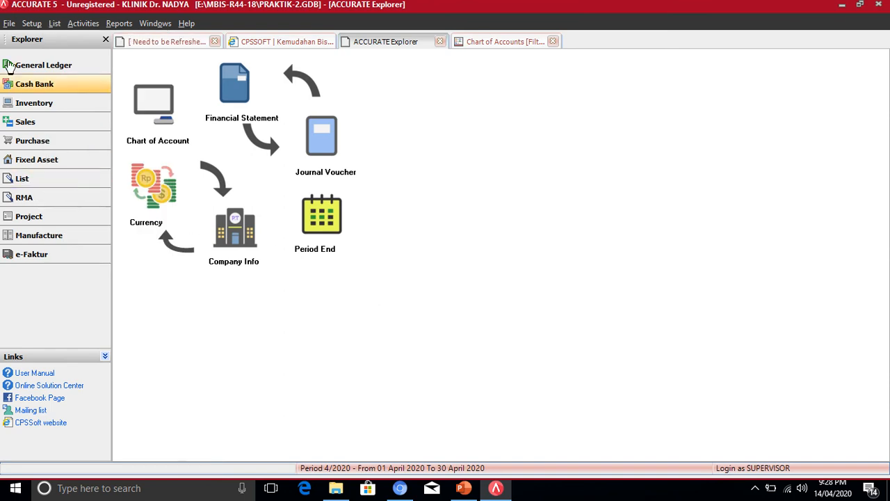
click(19, 181)
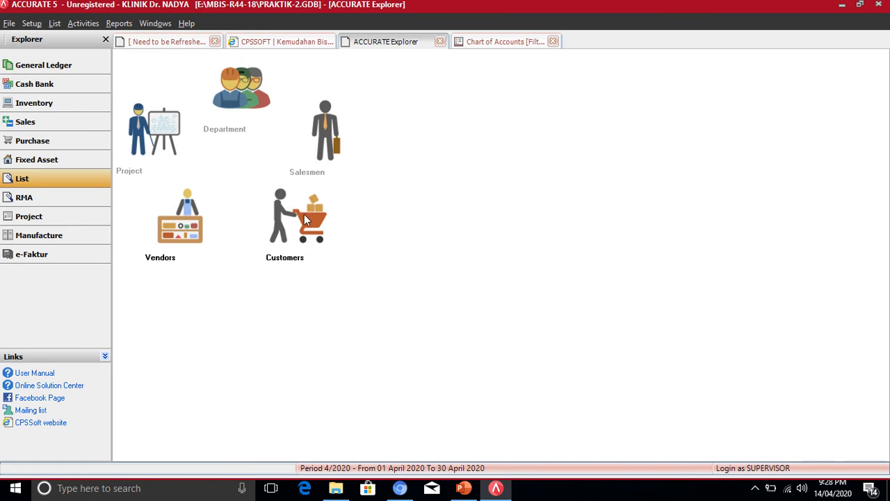
click(319, 219)
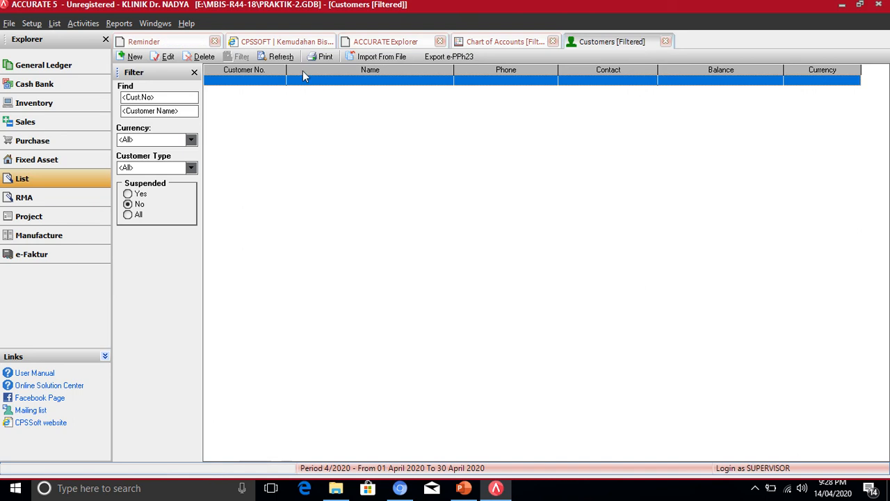
- Add customer C-001 'PT. ANUGRAH' with a 0 IDR balance, refresh the list, and close it
click(134, 58)
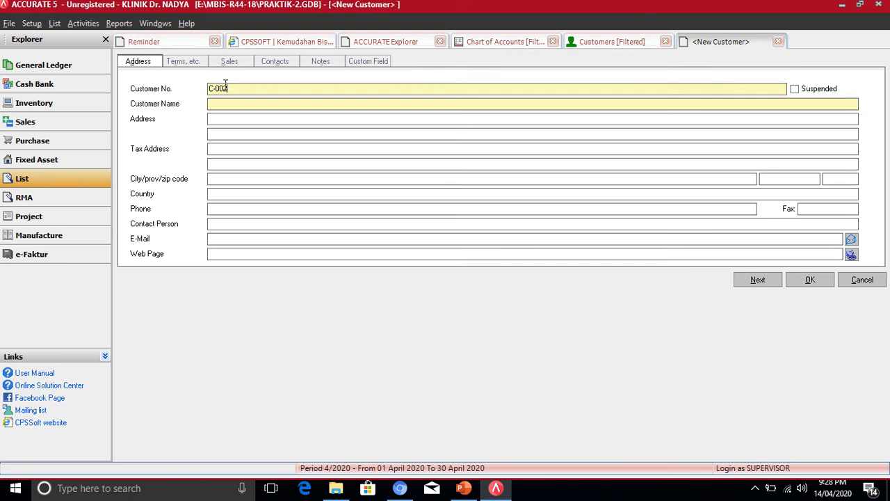
drag(225, 86, 206, 88)
text(C)
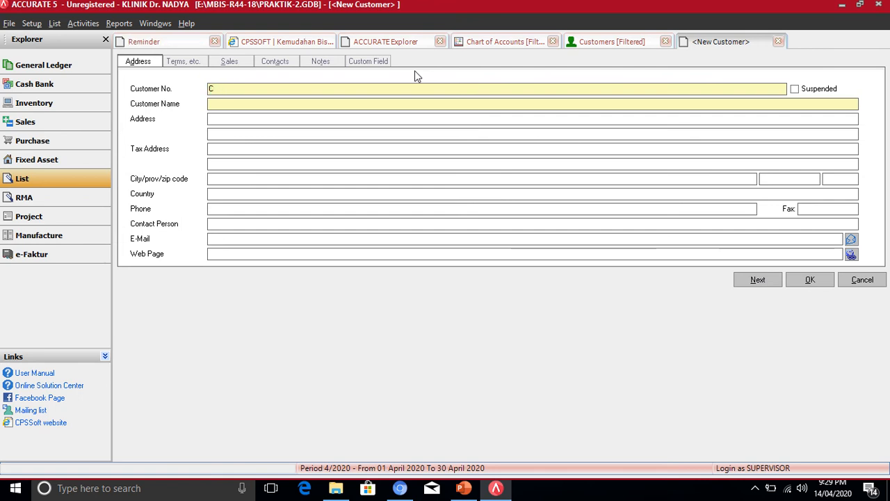
text(-001)
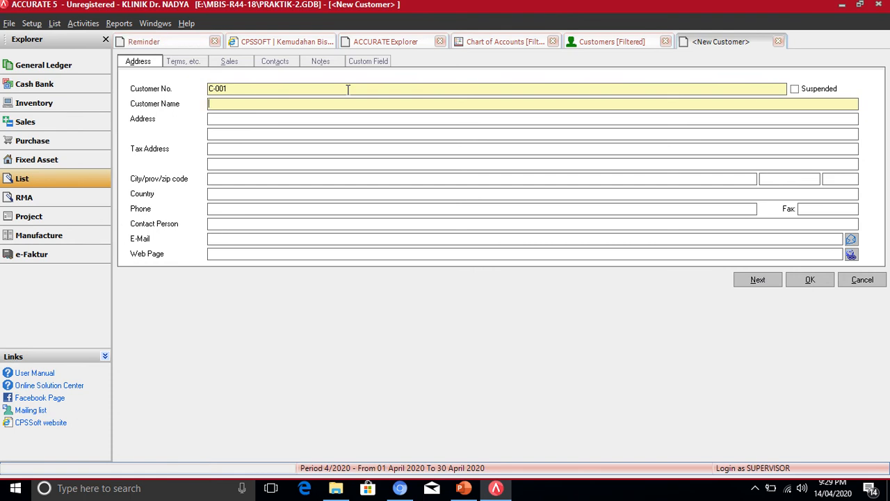
text(P)
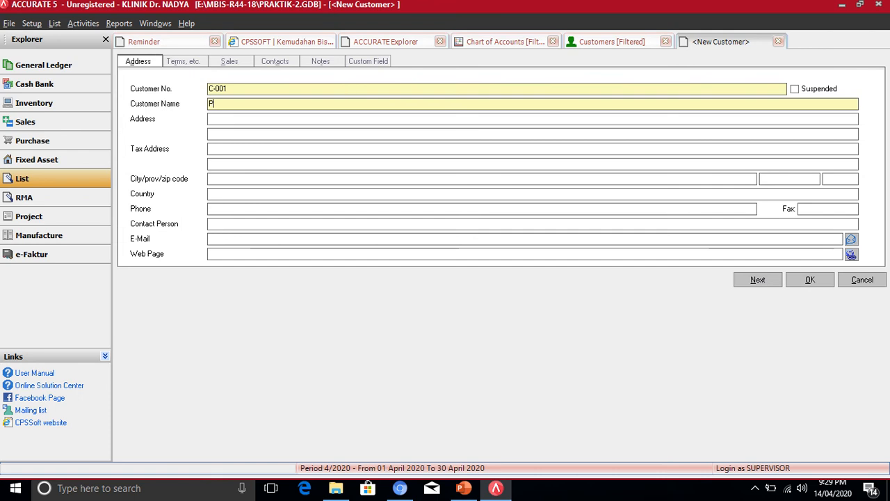
text(T. ANU)
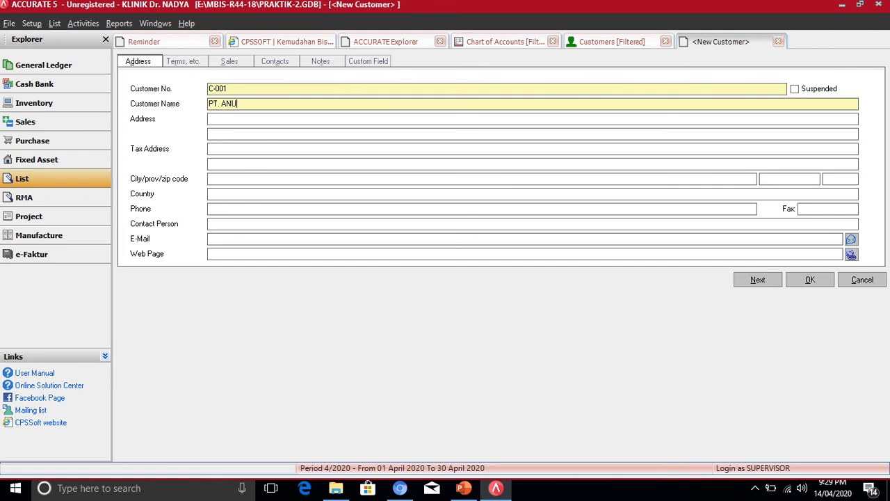
text(GRAH)
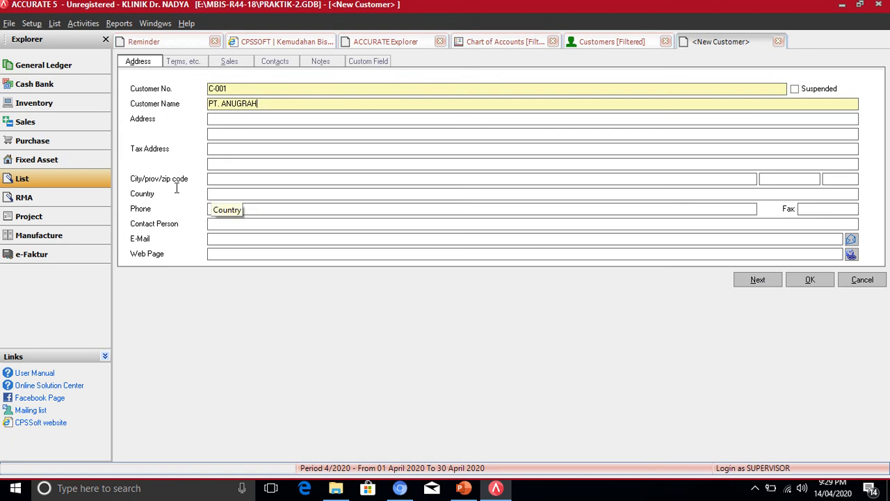
click(228, 194)
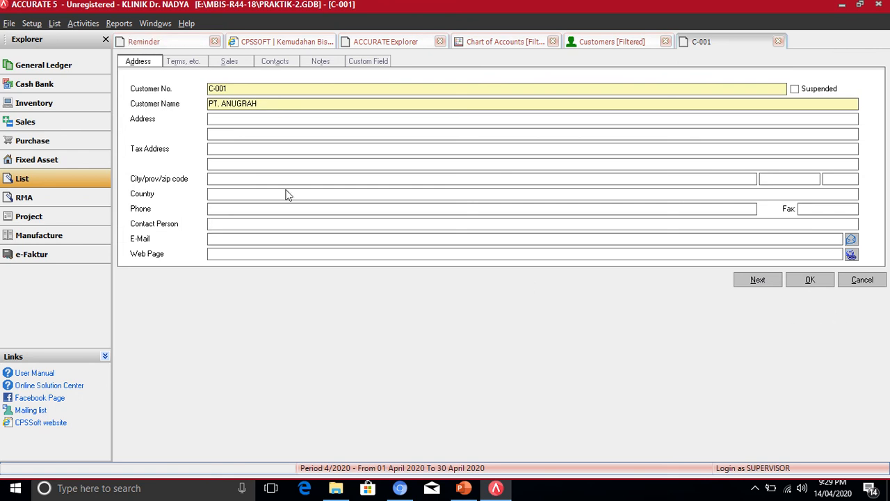
click(809, 285)
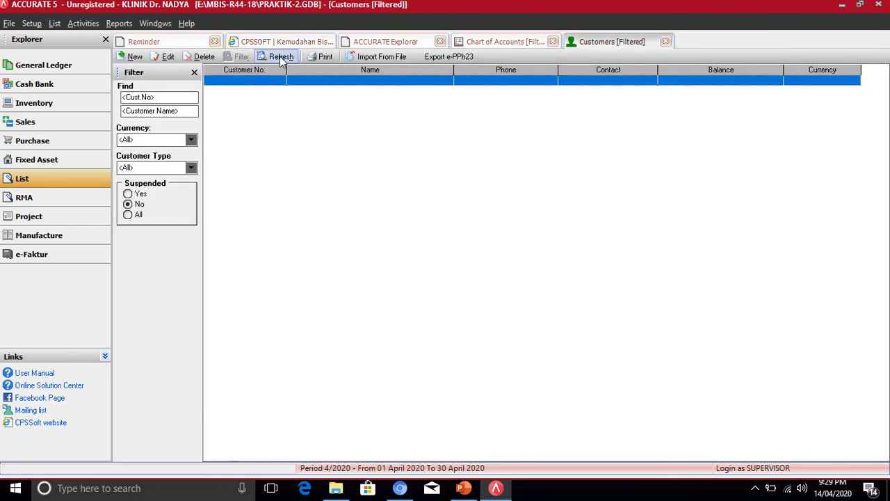
click(279, 57)
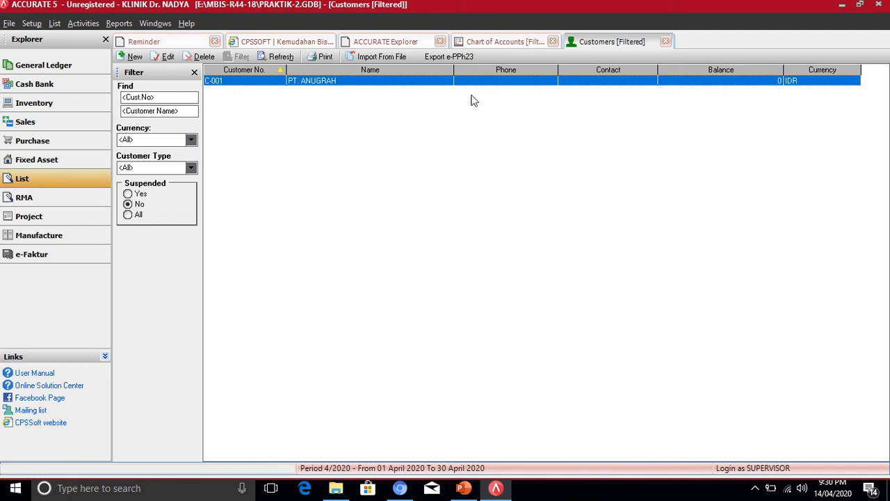
click(665, 42)
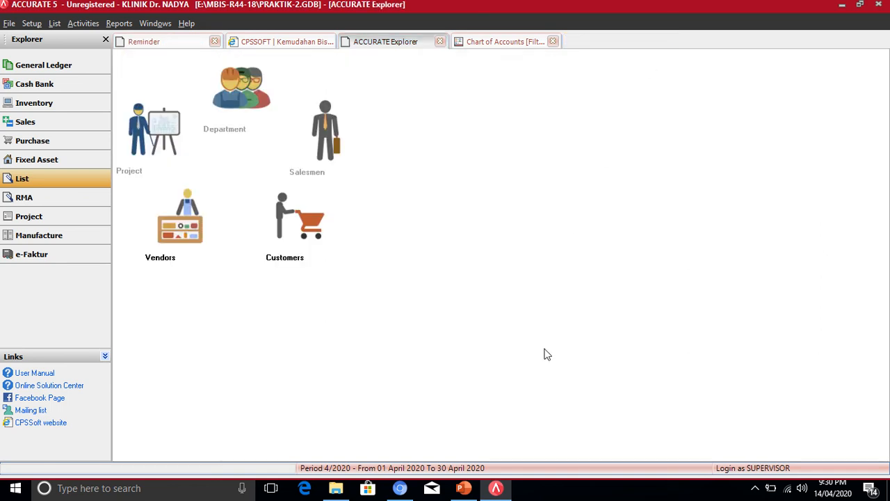
click(464, 488)
click(341, 415)
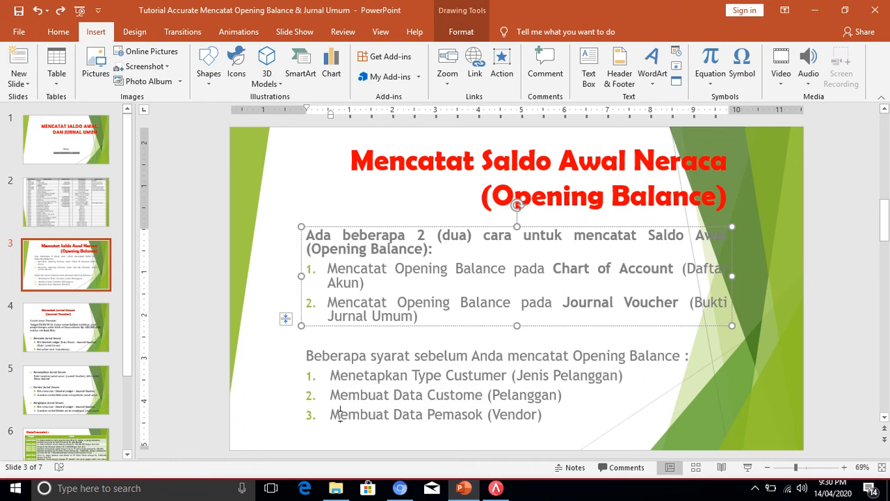
drag(340, 415, 511, 415)
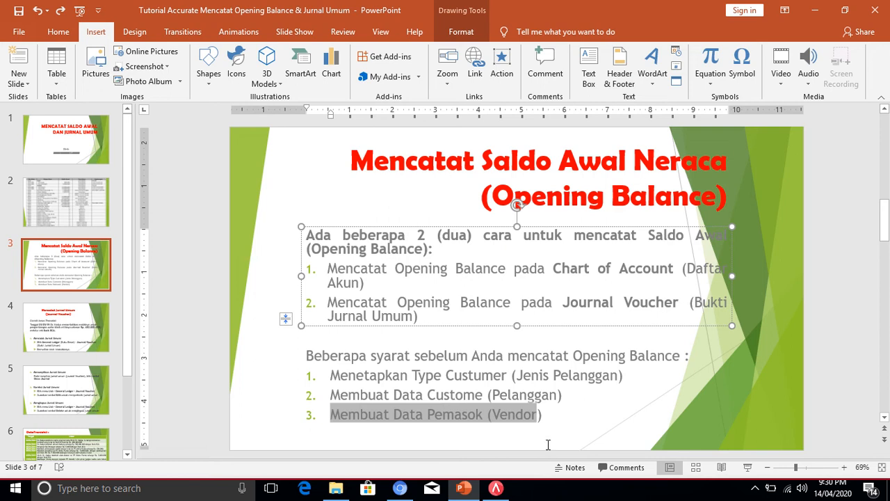
click(466, 490)
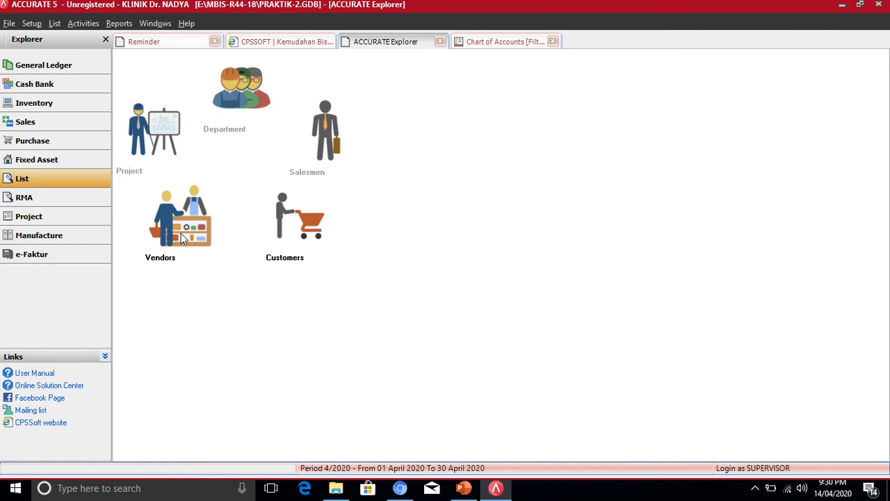
- Add vendor V-001 'PT. KIMIA FARMA' with a 0 IDR balance, refresh the list, and close it
click(183, 235)
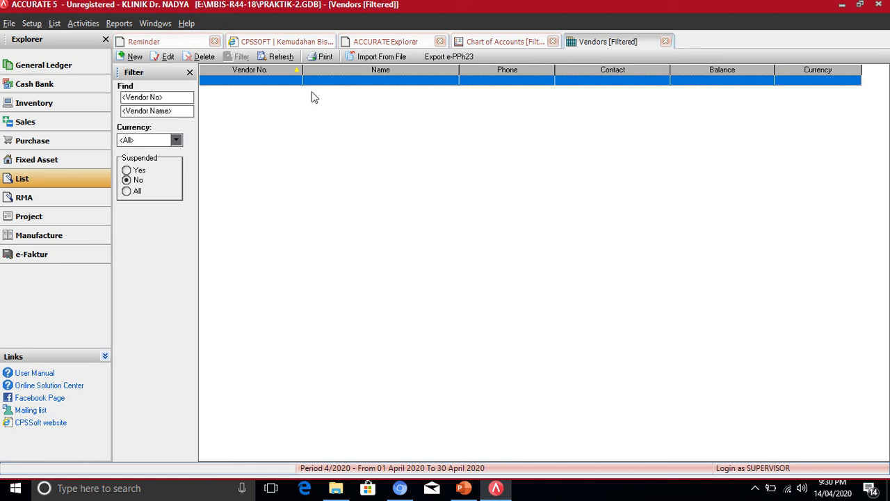
click(134, 58)
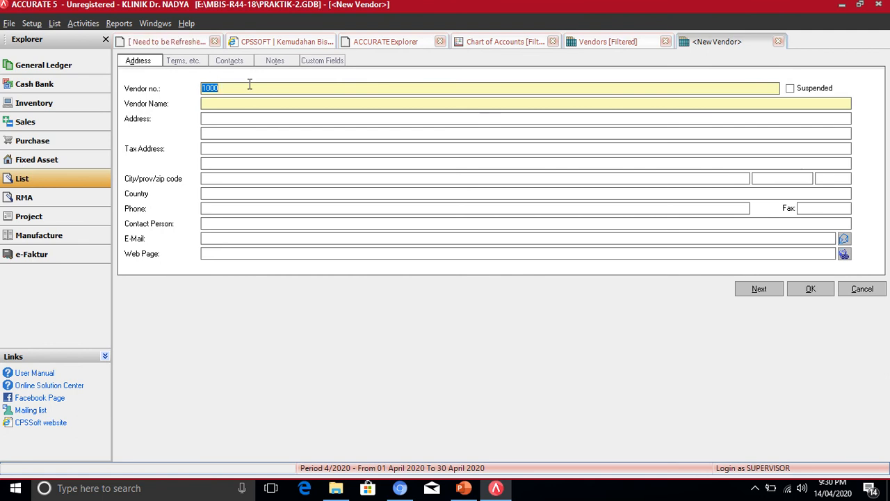
text(V-001)
click(223, 106)
text(. KIMIA FARMA)
click(811, 289)
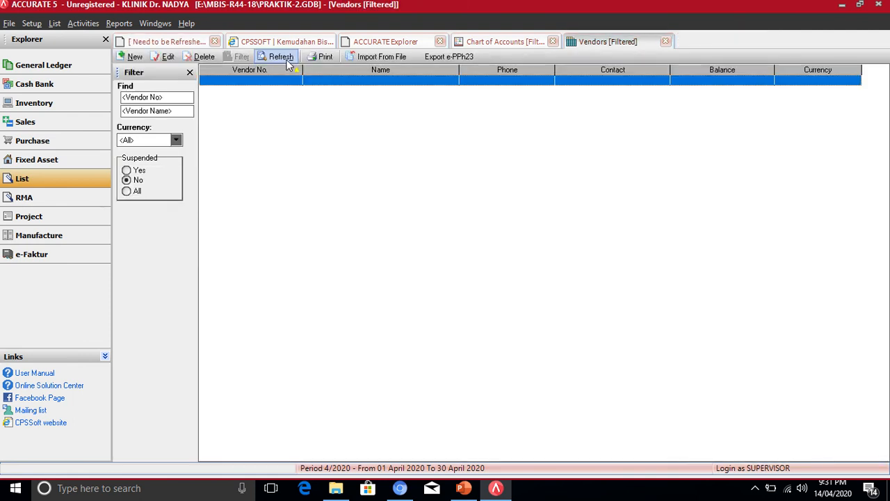
click(287, 61)
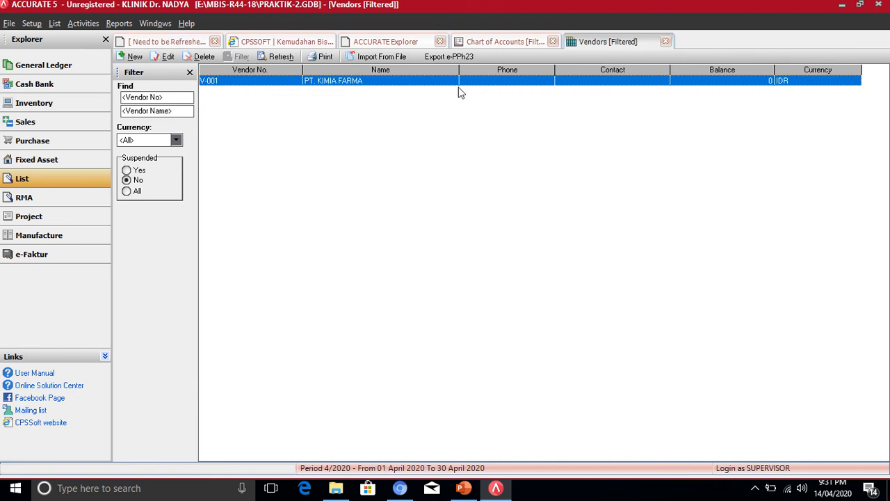
click(666, 41)
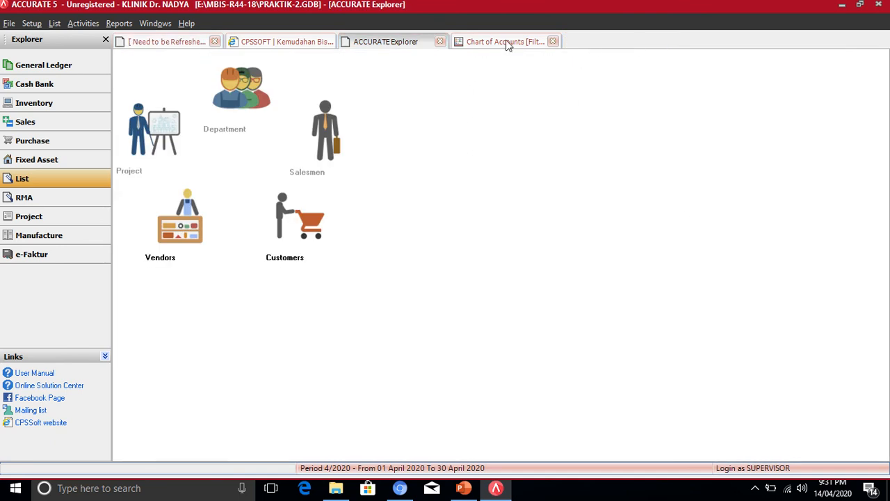
- Open the Chart of Accounts and edit account 1101.001 Kas Kecil, showing its 1,000,000 opening balance
click(59, 65)
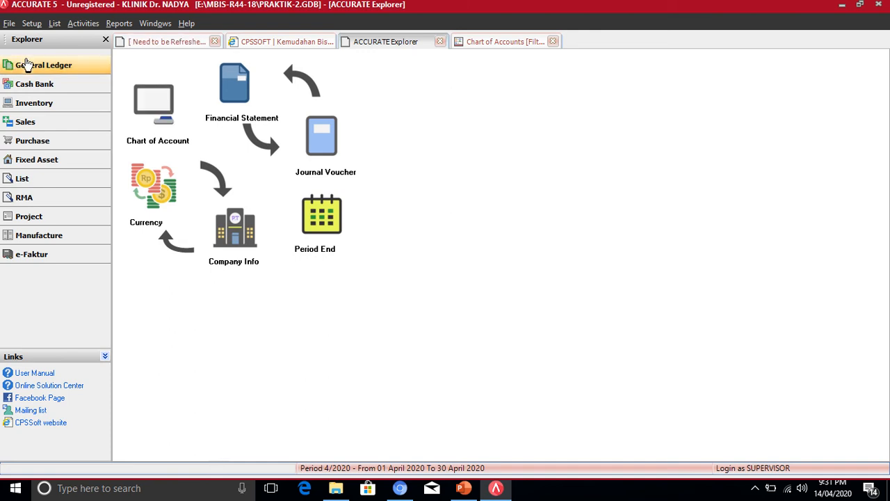
click(151, 101)
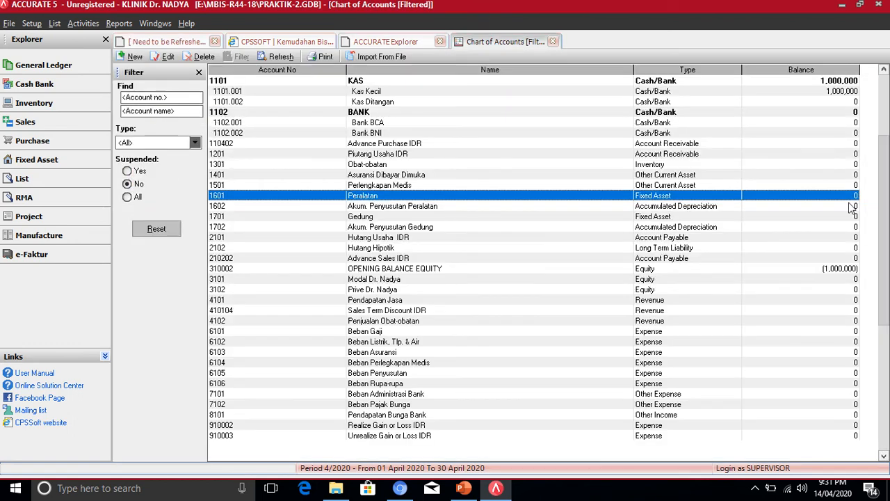
click(831, 92)
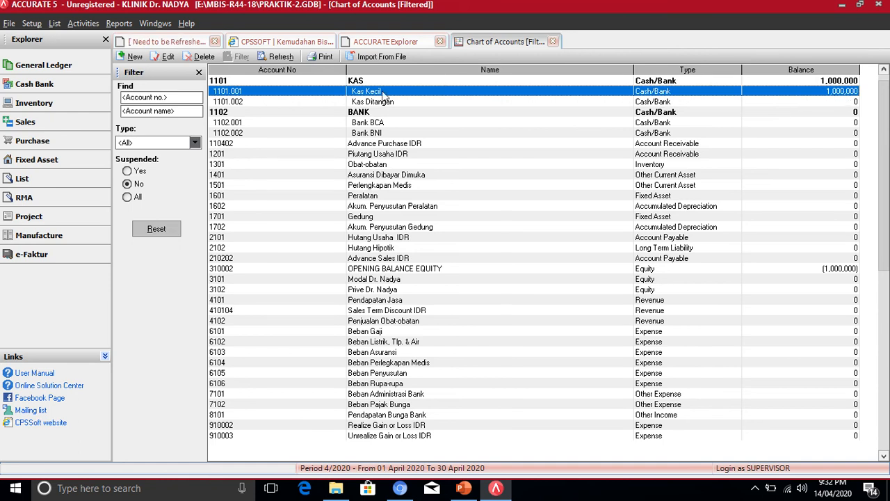
click(167, 57)
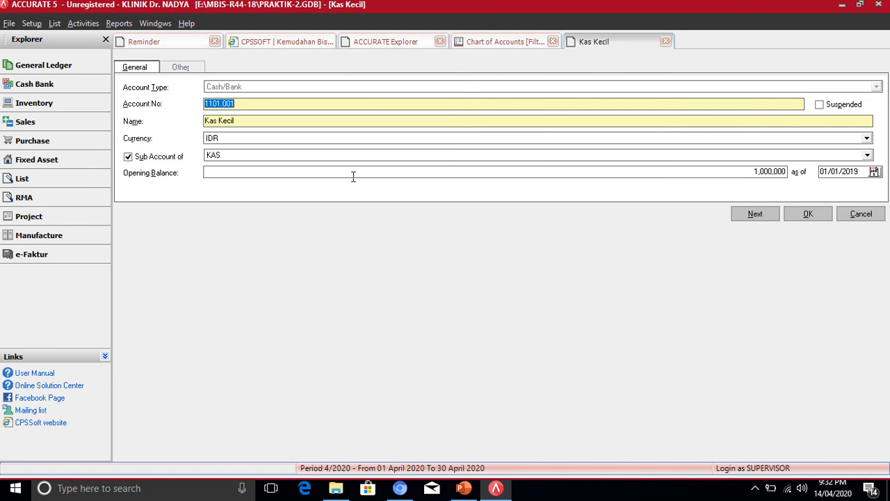
- Change Kas Kecil's opening balance to 0 and save the account
click(752, 172)
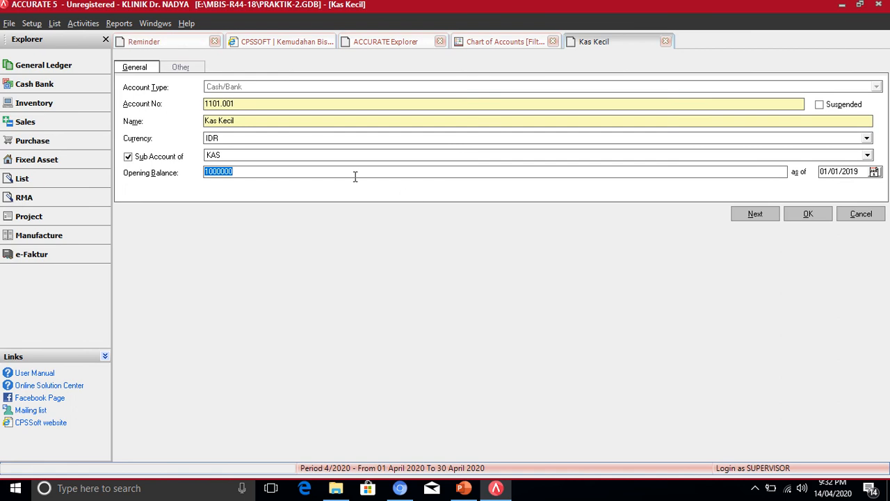
text(0)
key(Tab)
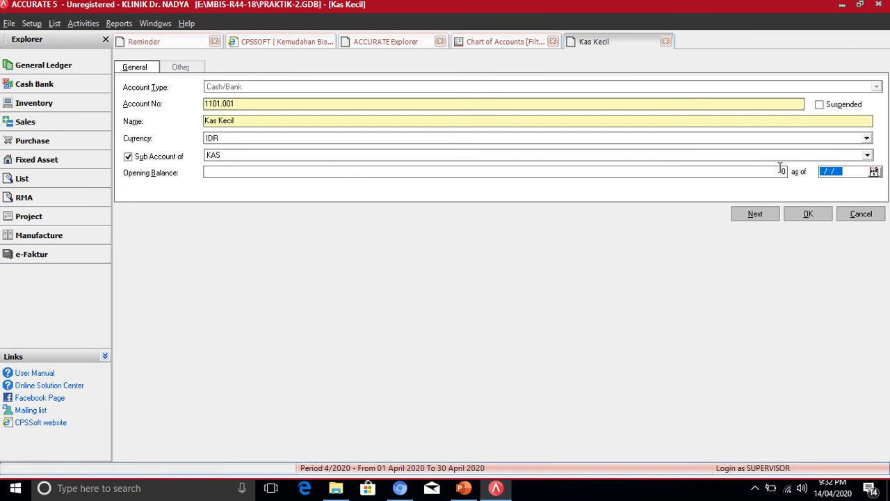
click(807, 214)
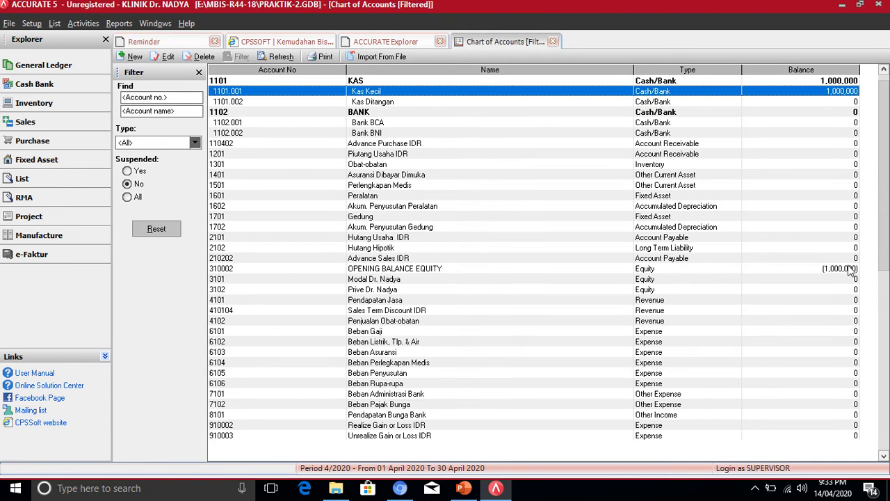
- Refresh the Chart of Accounts, check that OPENING BALANCE EQUITY is 0, and switch to PowerPoint
click(280, 57)
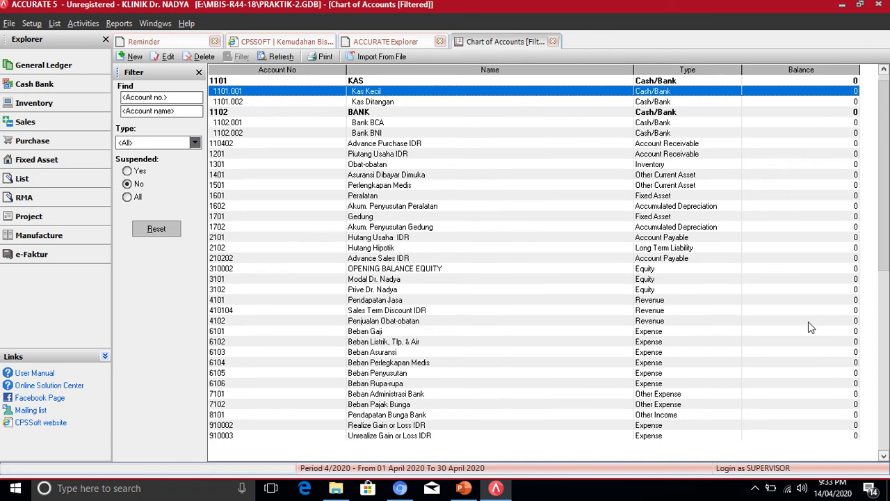
click(398, 269)
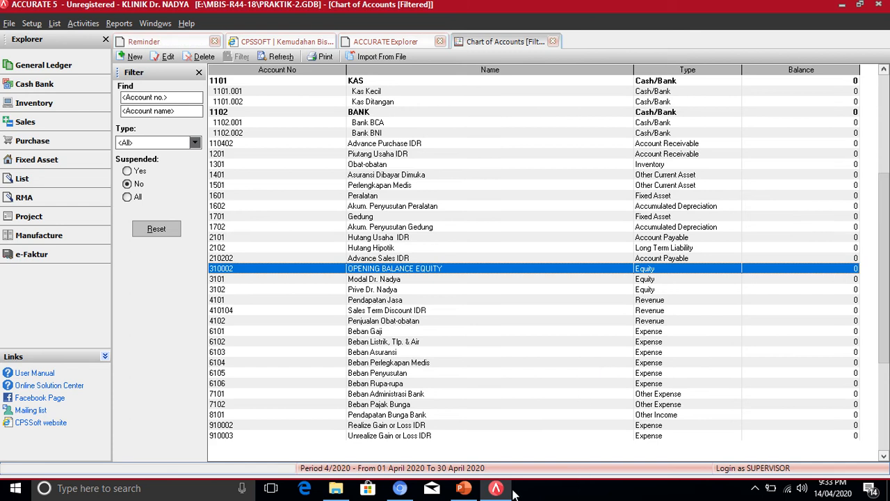
click(469, 490)
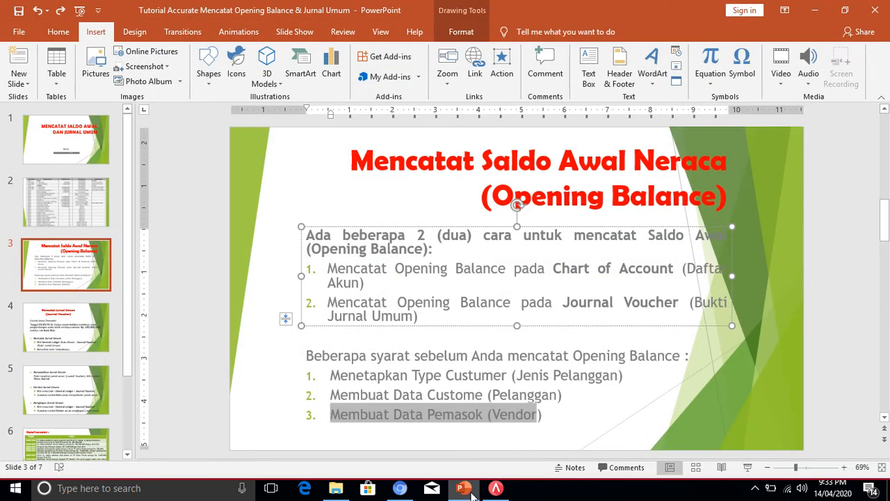
- Review slide 2's opening-balance account table, then return to Accurate's Chart of Accounts
click(59, 212)
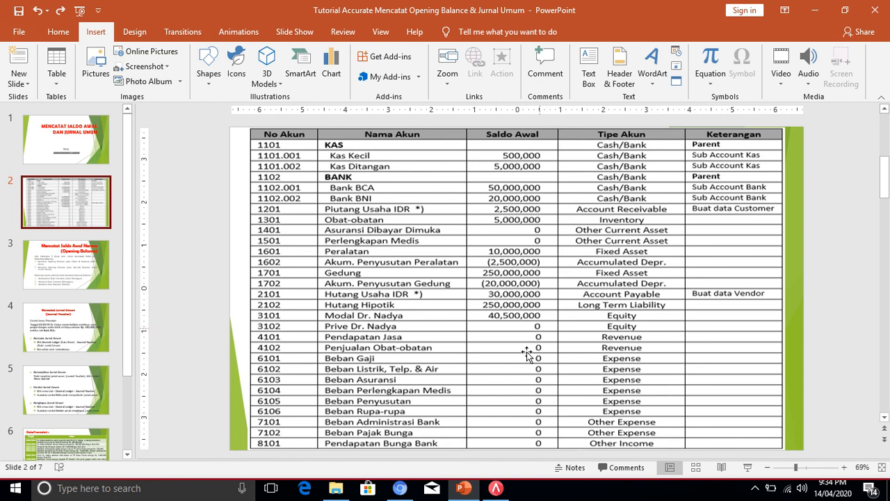
click(495, 489)
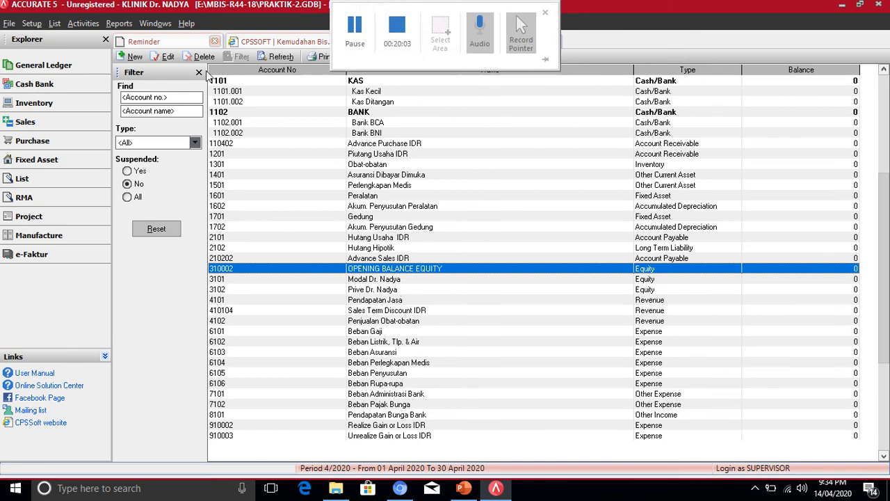
- Go back from the Chart of Accounts to the General Ledger overview
click(38, 70)
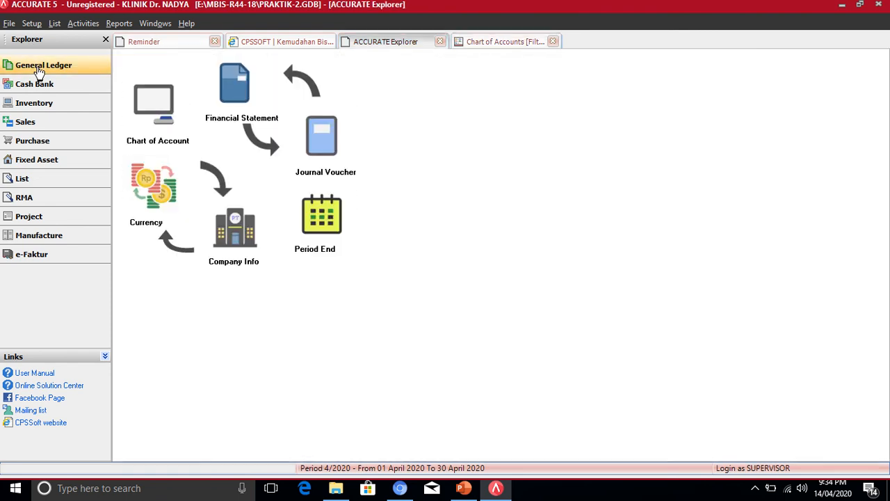
- Create journal voucher 1001 dated 01/01/19 with the description 'Saldo Awal Neraca'
click(323, 143)
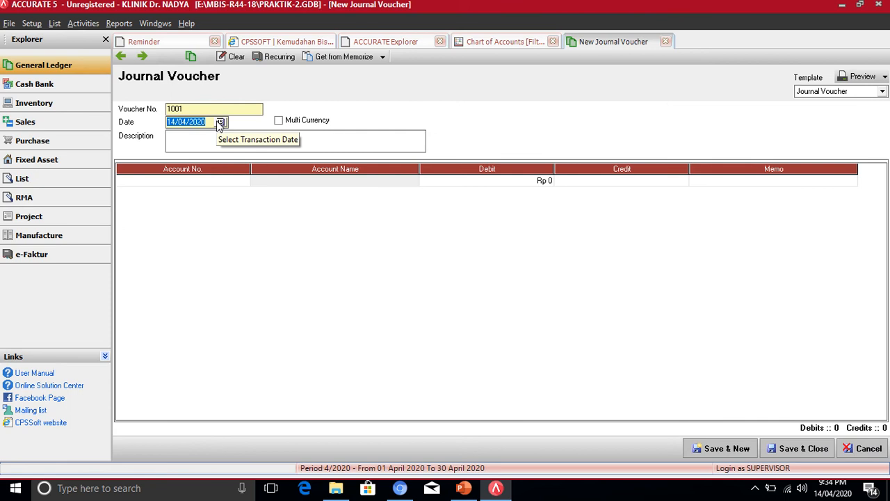
text(01/01/)
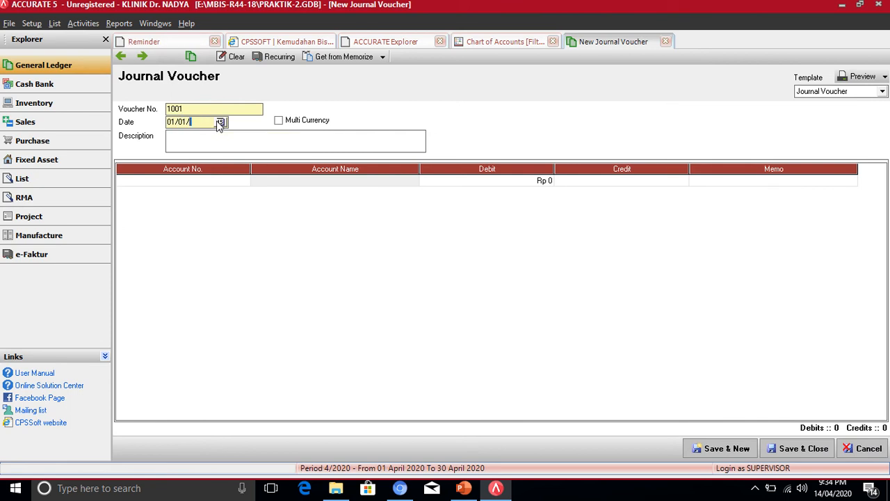
text(19)
key(Tab)
click(244, 139)
text(aldo Awal Nerac)
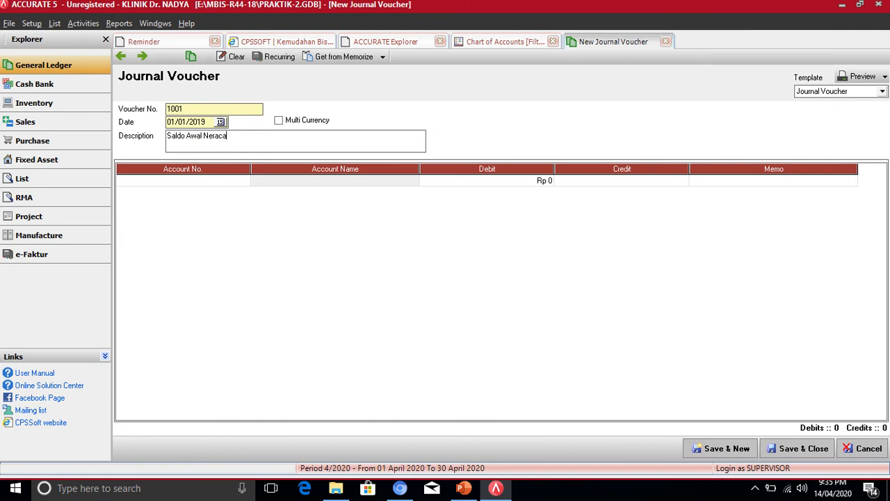
text(a)
- Put account 1101.001 Kas Kecil on the first voucher line, checking the presentation's balance table
click(244, 181)
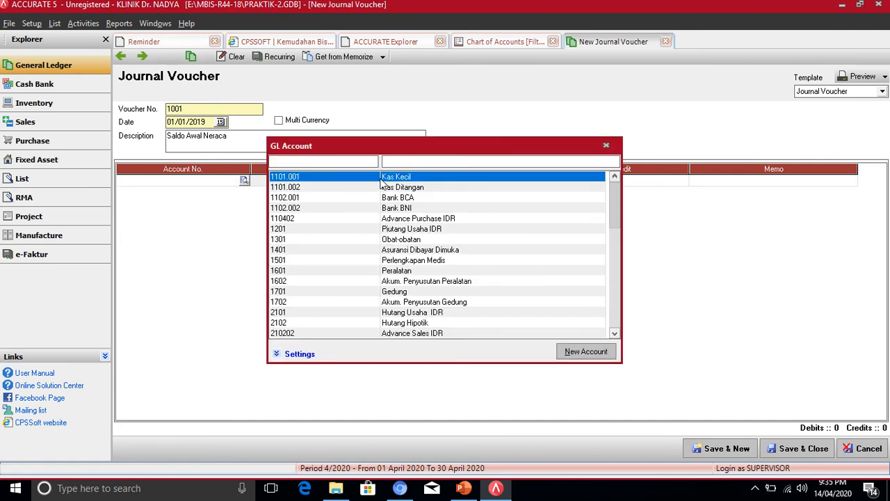
double_click(381, 179)
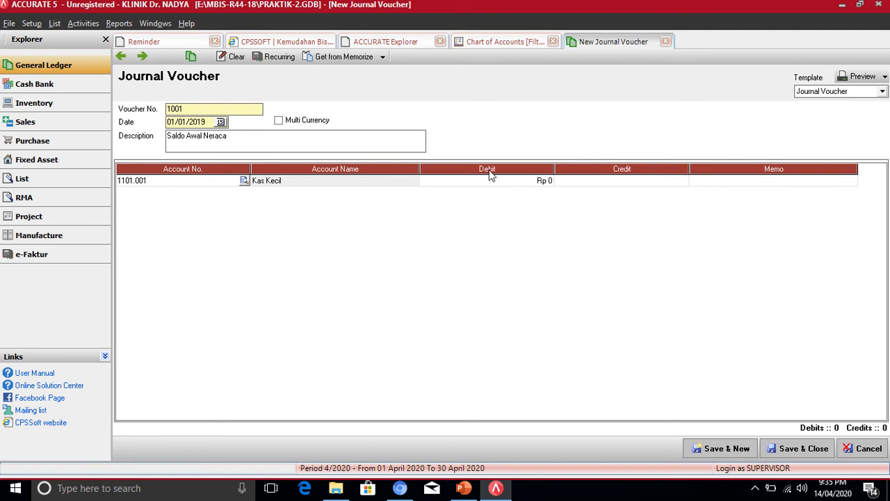
click(497, 187)
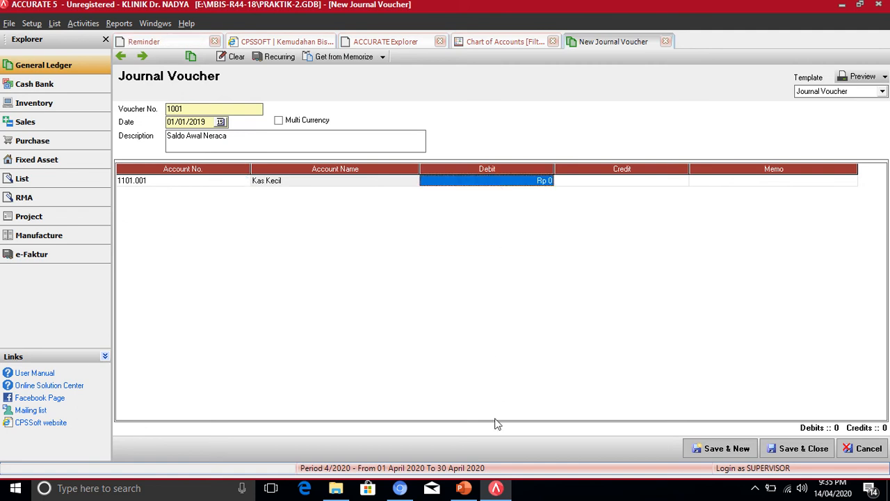
click(464, 488)
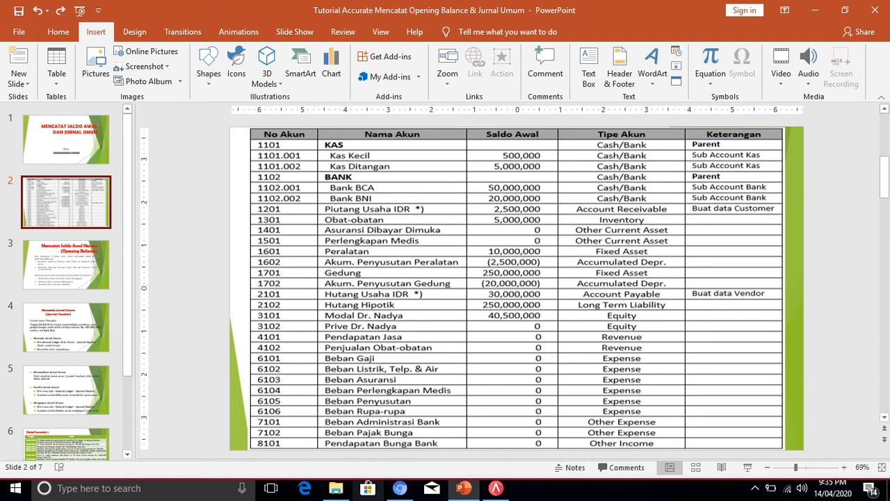
click(496, 488)
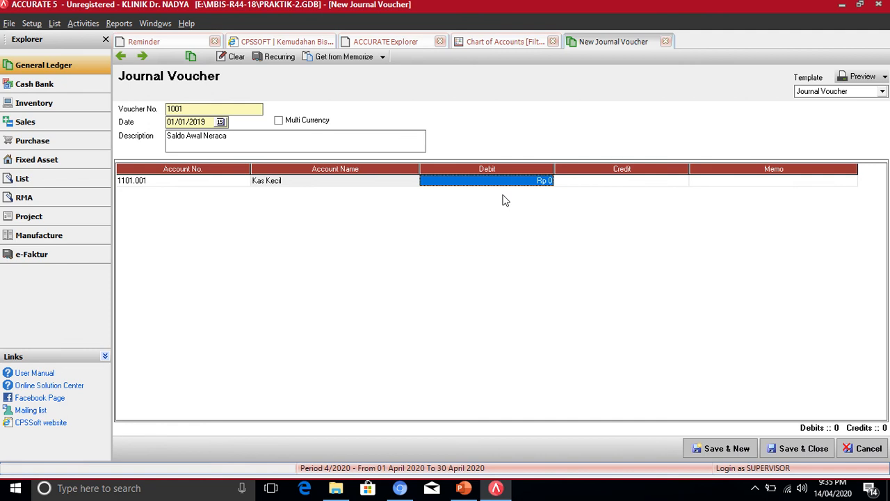
- Debit Kas Kecil Rp 500,000 and add an empty second journal line
text(500)
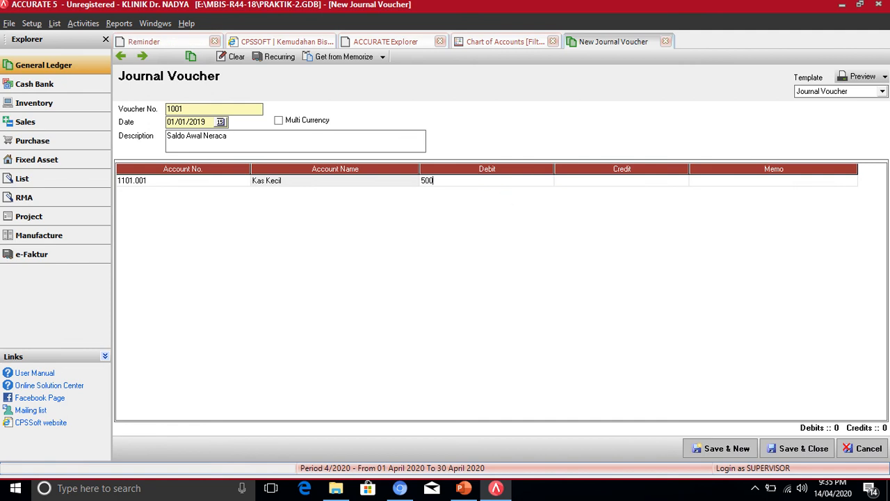
text(000)
key(Tab)
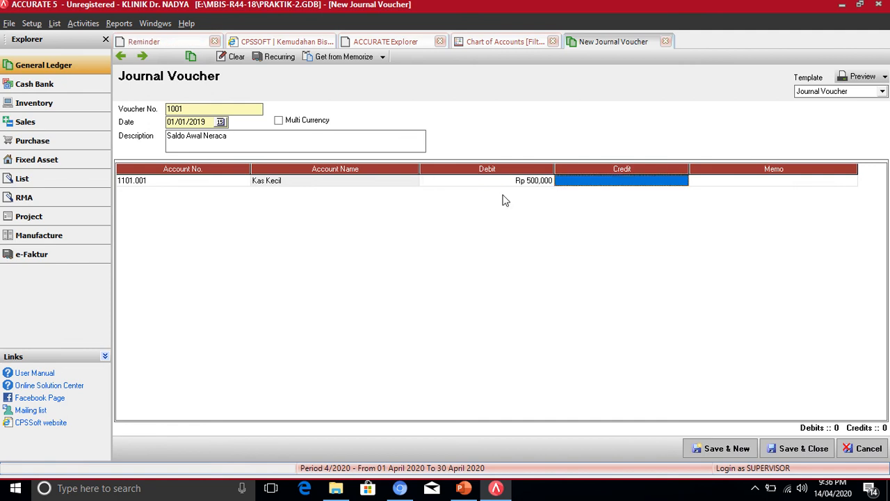
mouse_move(447, 8)
key(Down)
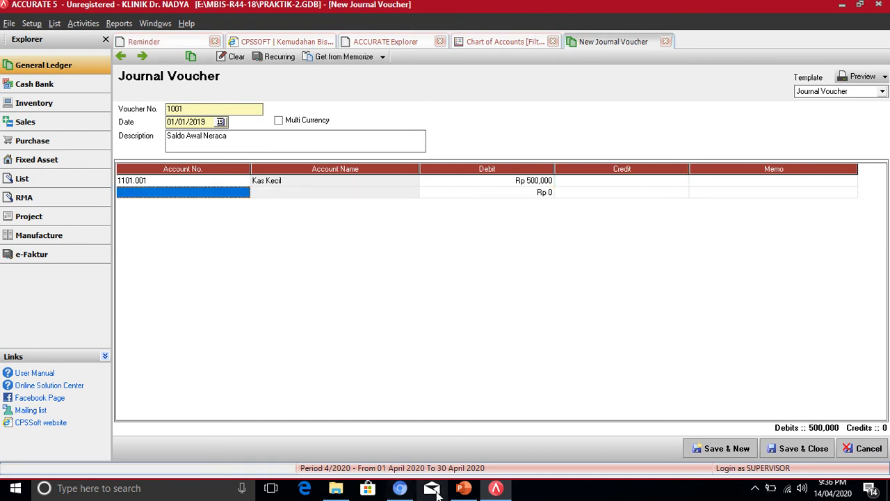
click(466, 491)
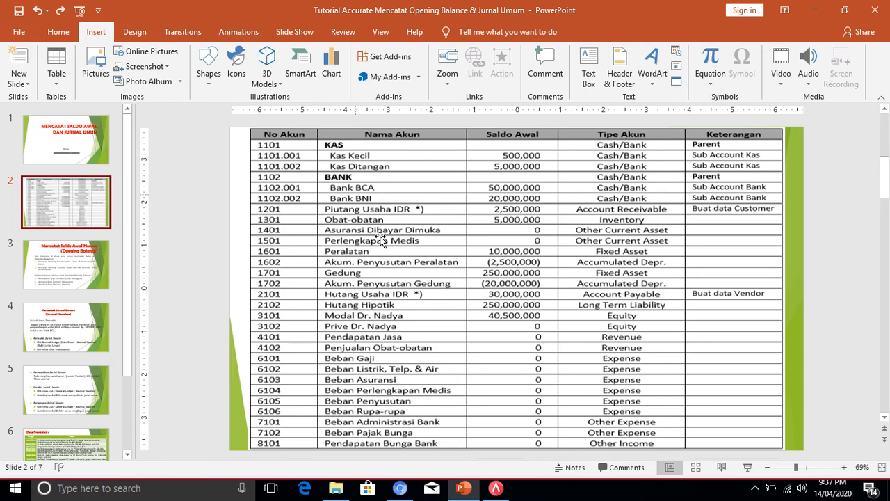
click(496, 489)
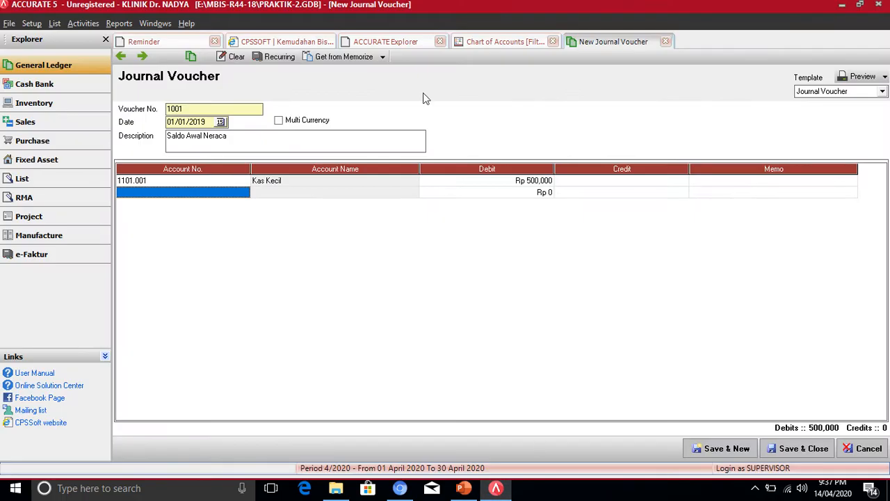
- Debit 1101.002 Kas Ditangan Rp 5,000,000 on line two, bringing total debits to 5,500,000
click(244, 194)
click(244, 194)
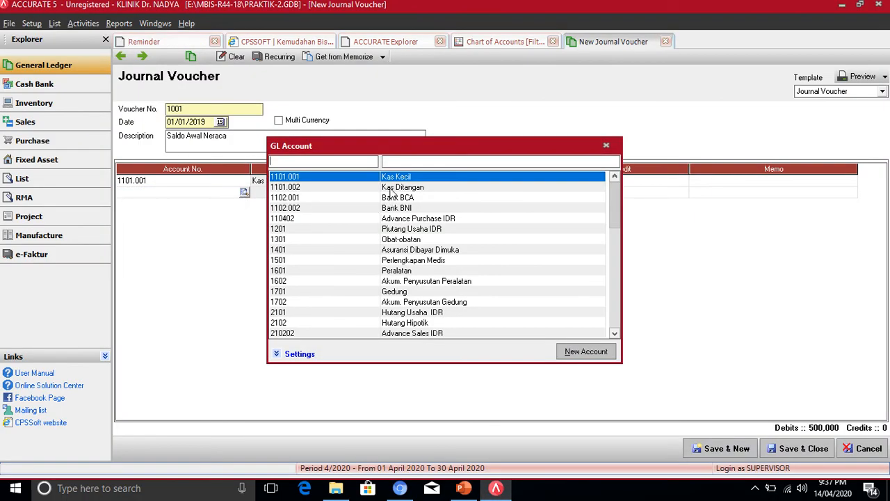
double_click(390, 189)
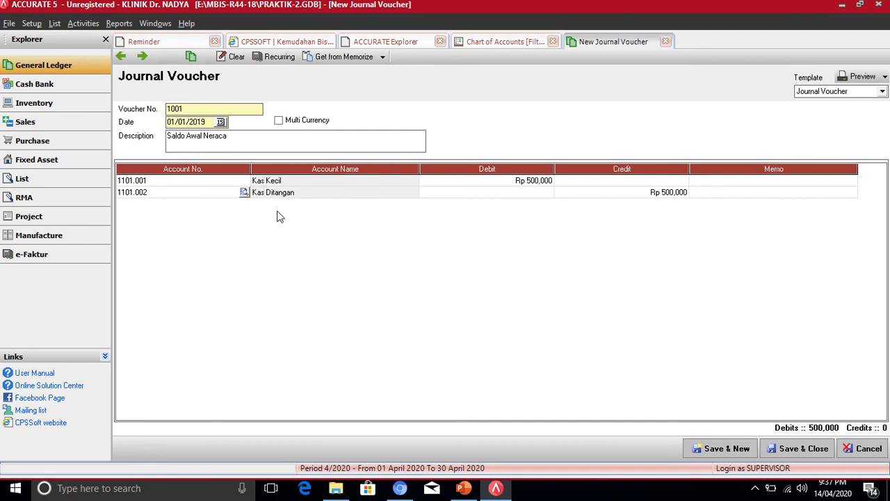
click(501, 193)
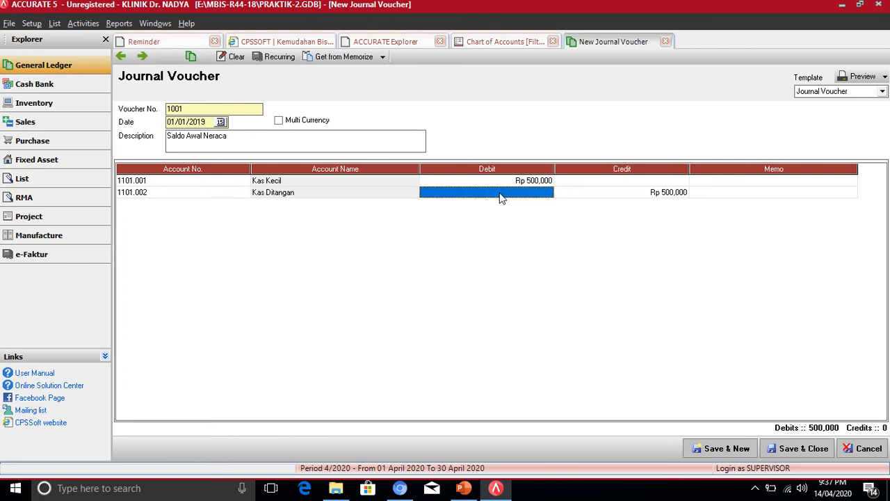
text(5)
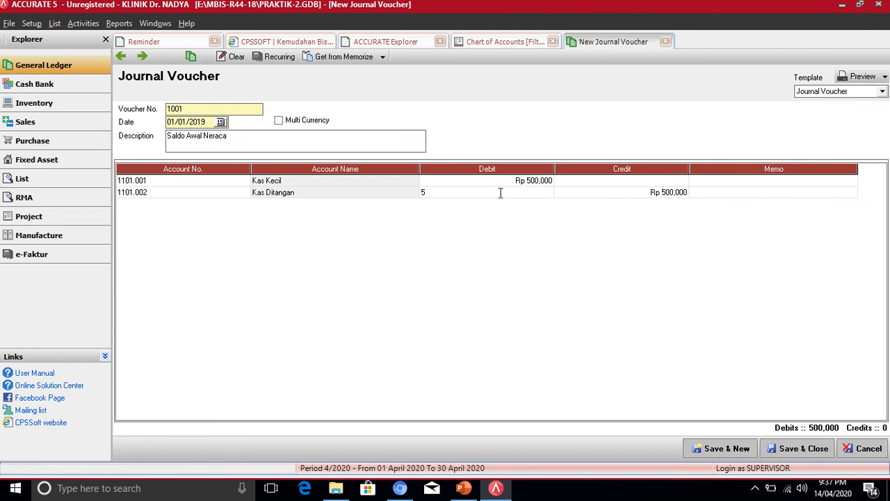
text(000000)
key(Return)
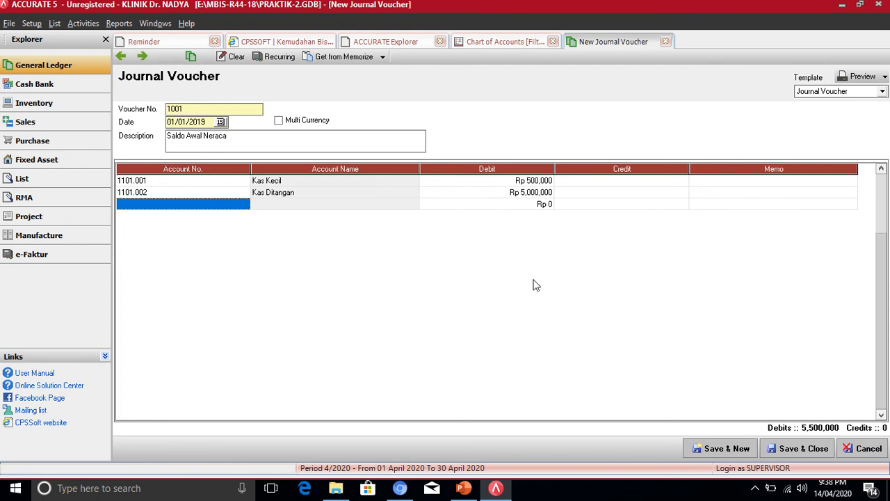
- Add a third line debiting 1102.001 Bank BCA Rp 50,000,000
click(463, 488)
click(224, 208)
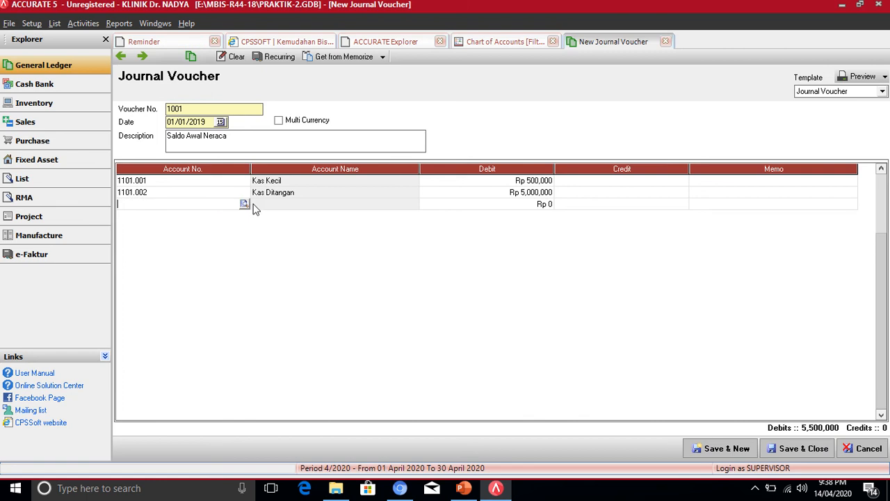
click(244, 205)
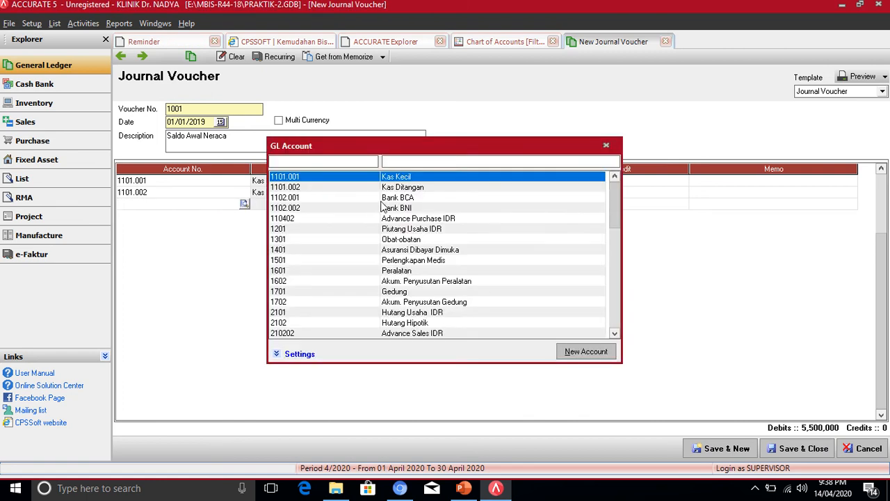
double_click(384, 198)
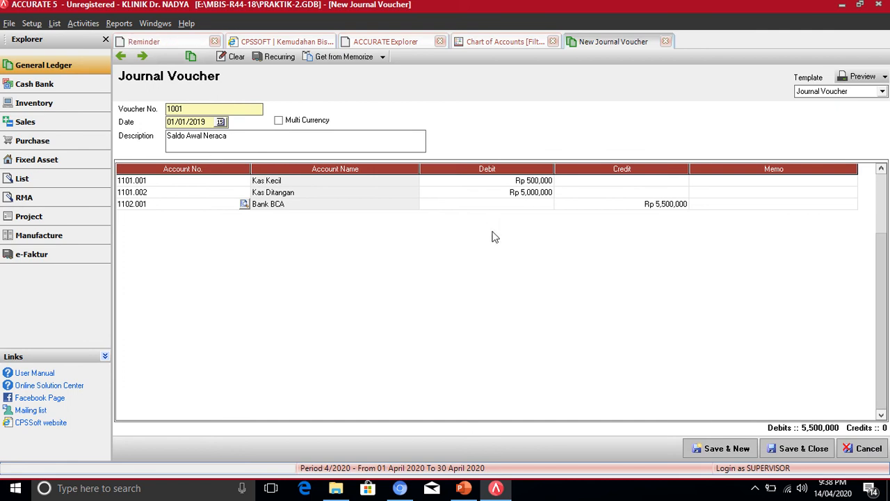
click(516, 204)
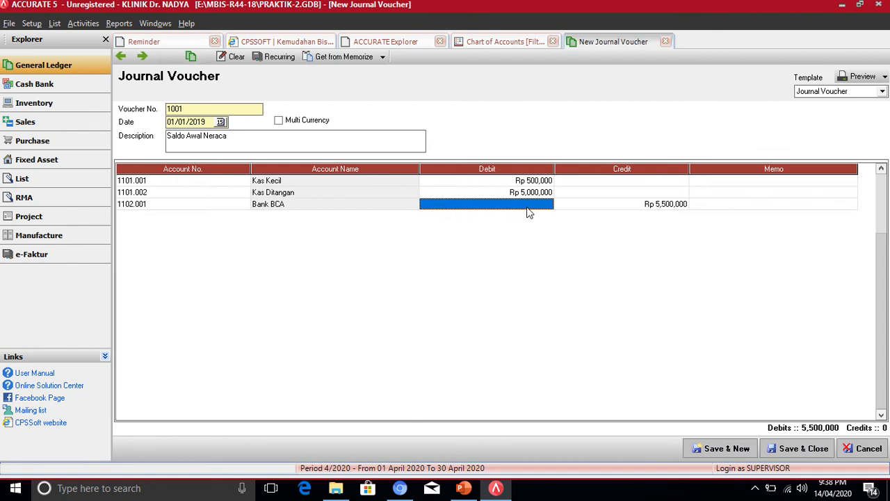
text(50)
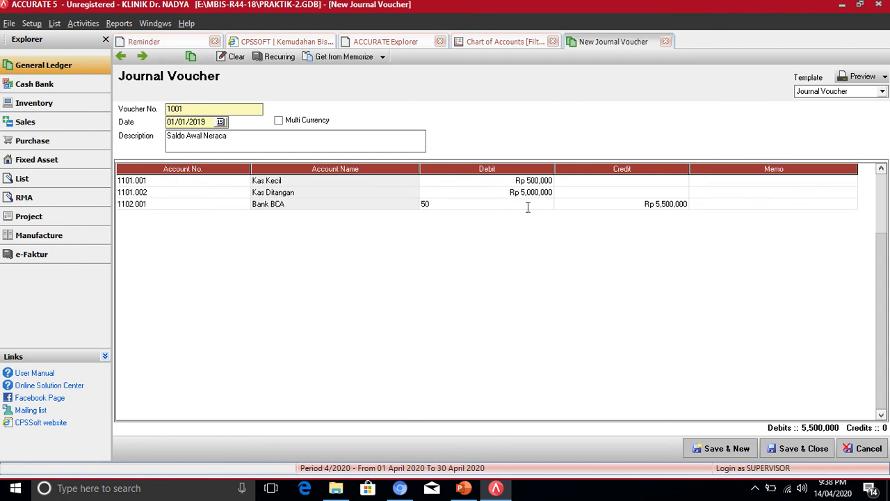
text(000000)
key(Return)
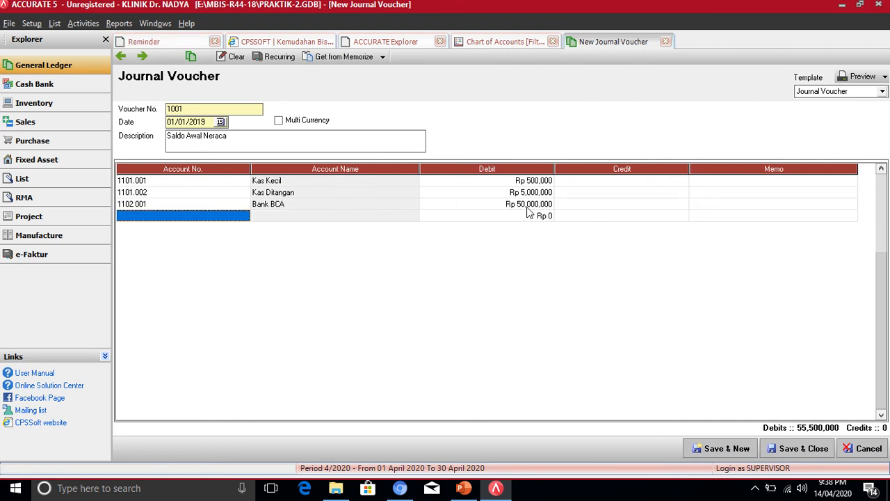
- Add a line debiting 1102.002 Bank BNI Rp 20,000,000, bringing debits to 75,500,000
click(496, 487)
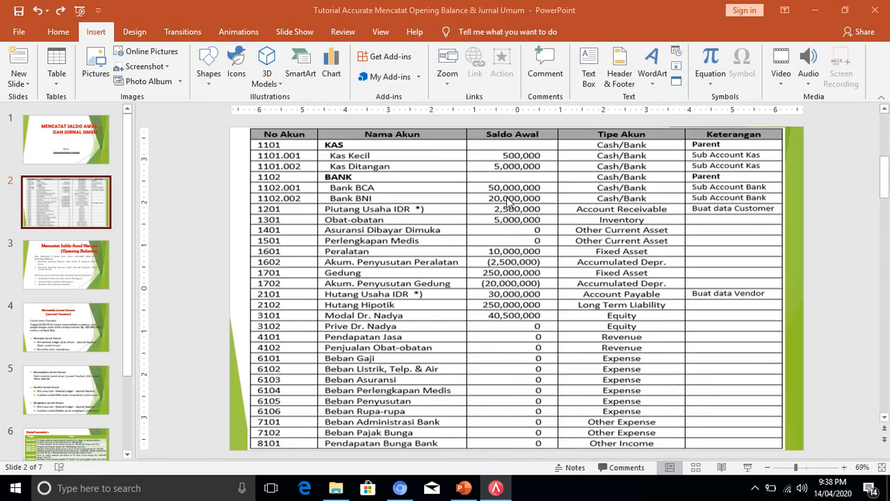
click(487, 487)
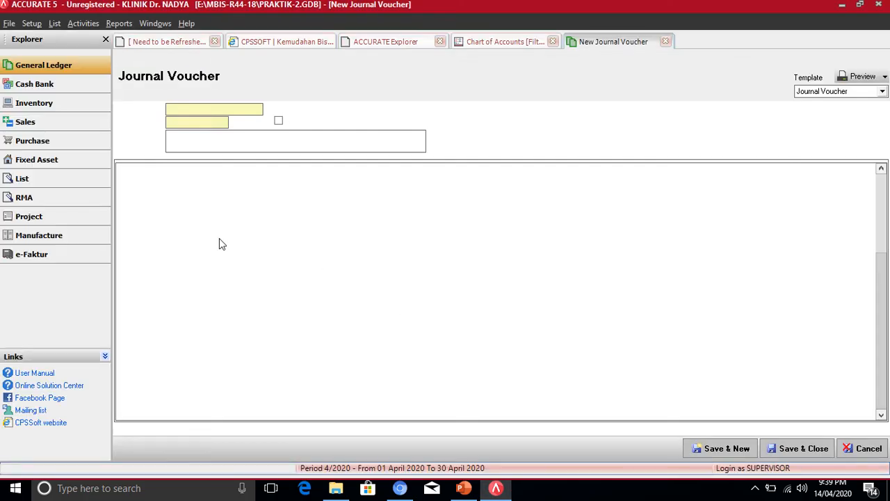
click(241, 217)
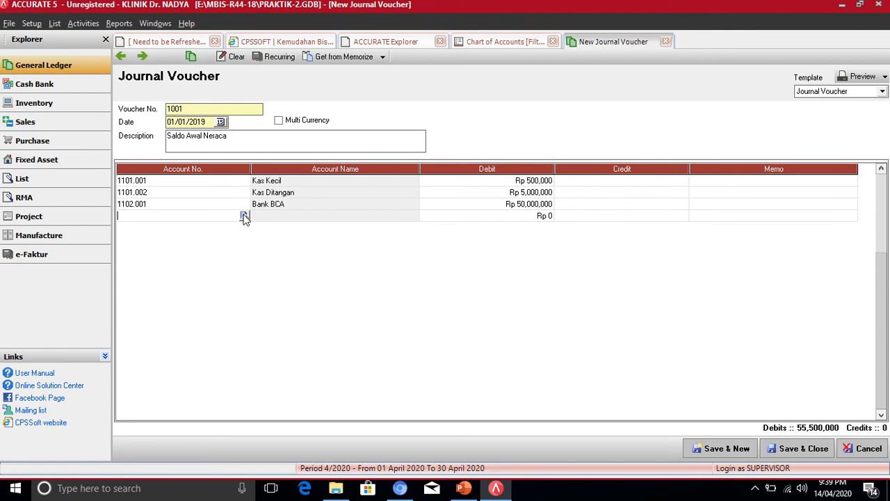
click(244, 216)
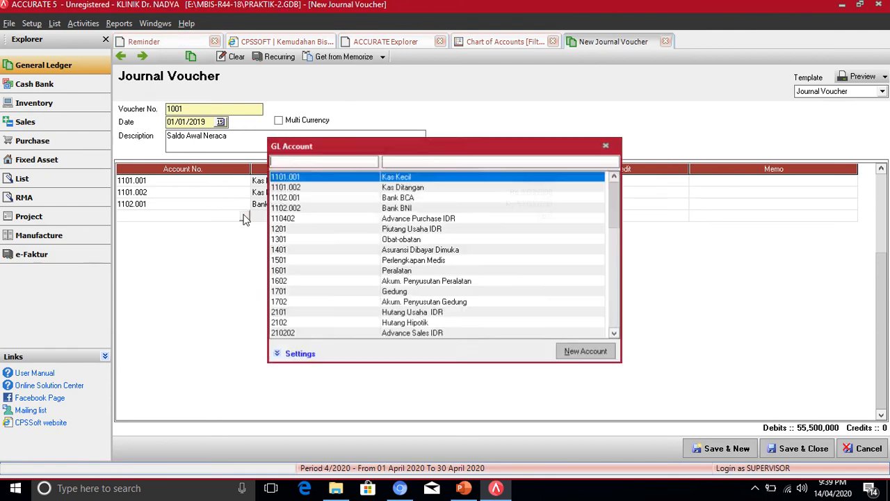
double_click(389, 209)
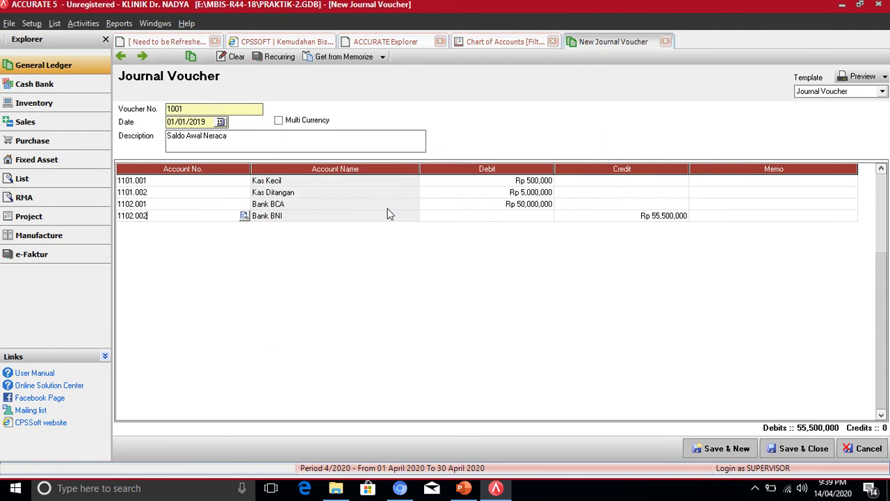
click(528, 221)
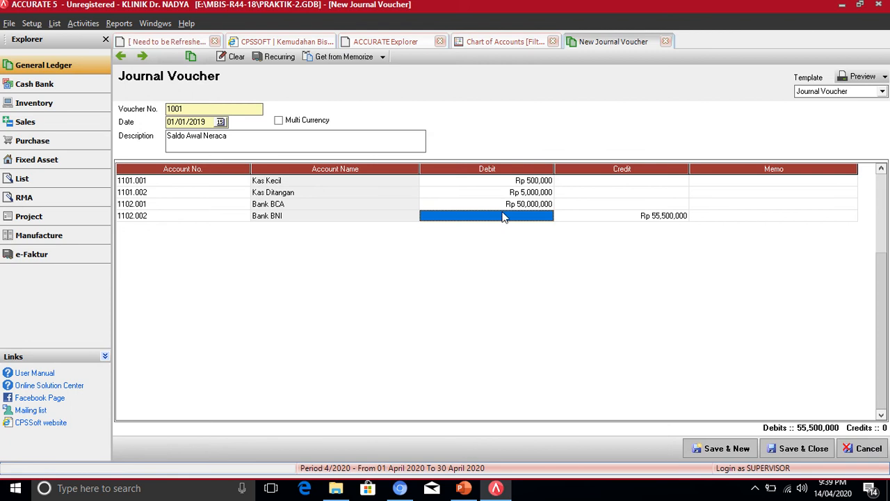
text(200)
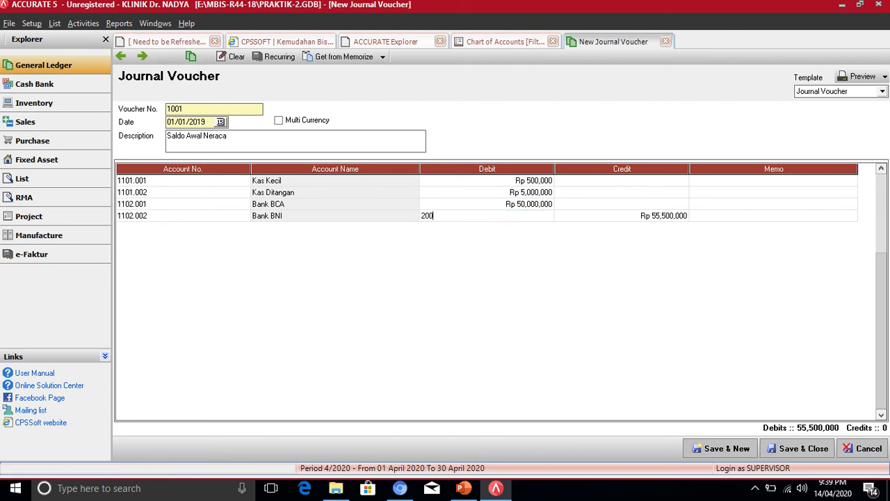
text(00000)
key(Return)
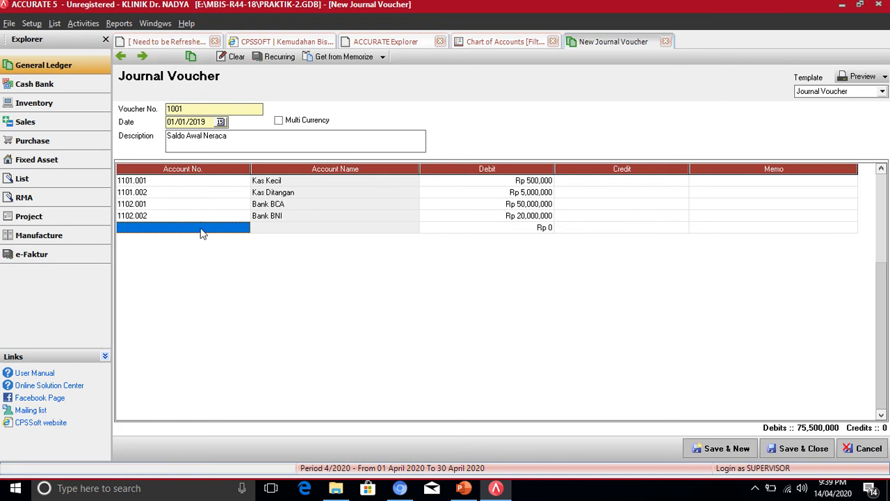
click(496, 488)
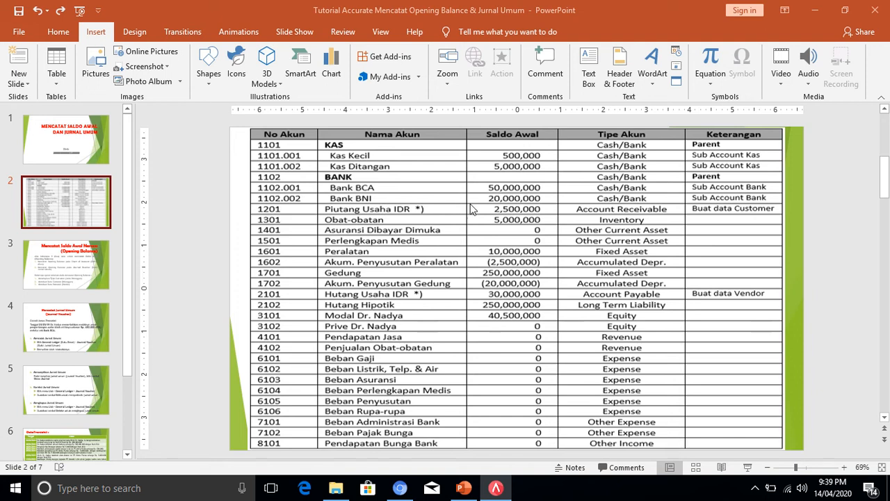
click(496, 487)
- Add a 1201 Piutang Usaha IDR line debiting 2,500,000 and dismiss the 'Subsidiary must have a value.' error
click(235, 229)
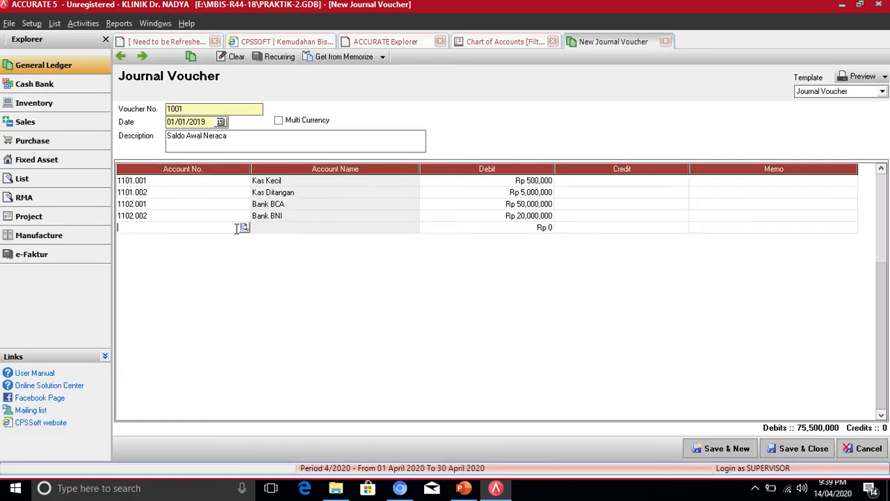
click(243, 229)
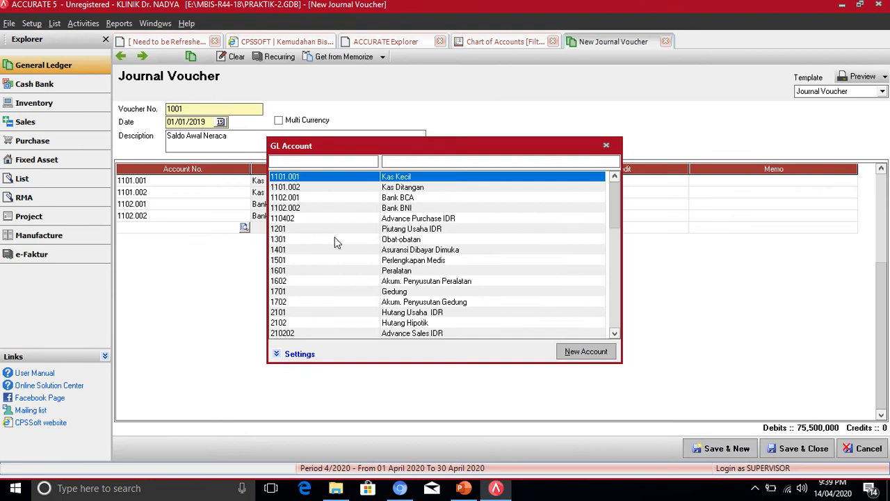
double_click(414, 229)
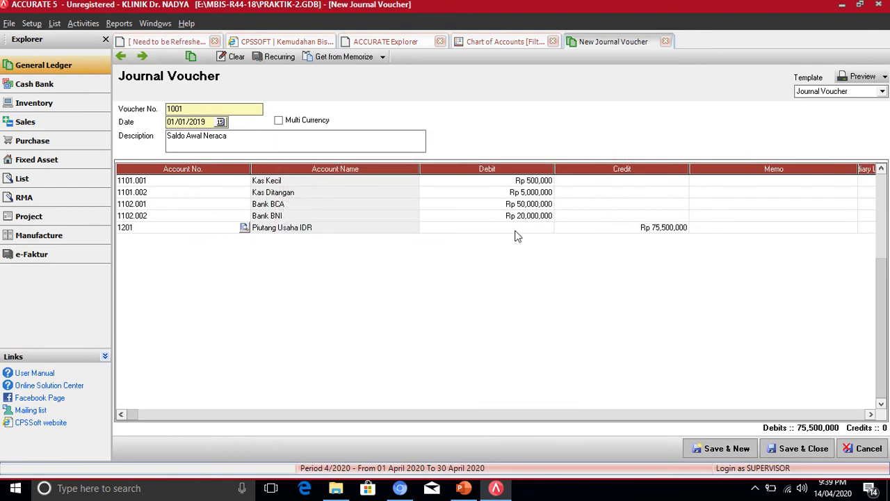
click(516, 232)
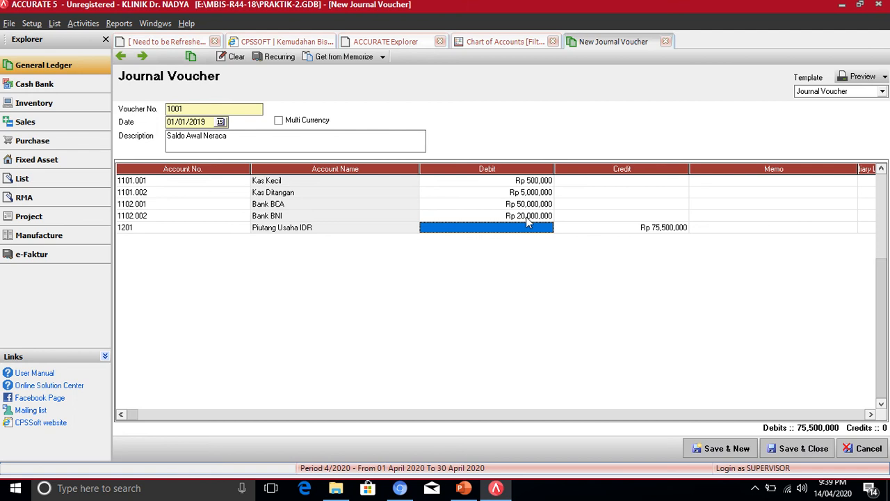
text(2)
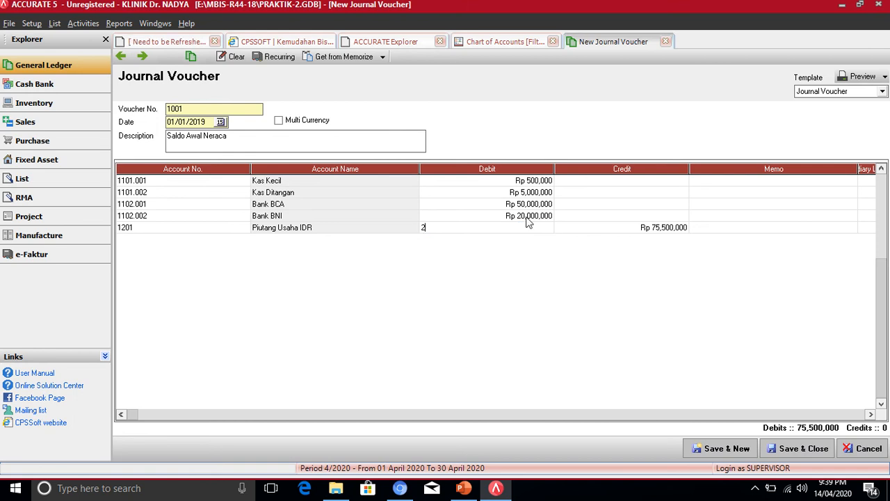
text(500000)
click(527, 221)
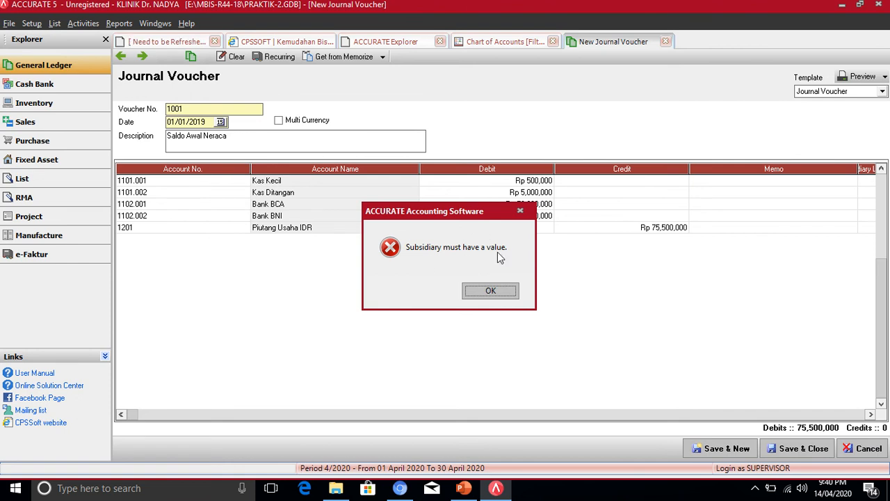
click(491, 291)
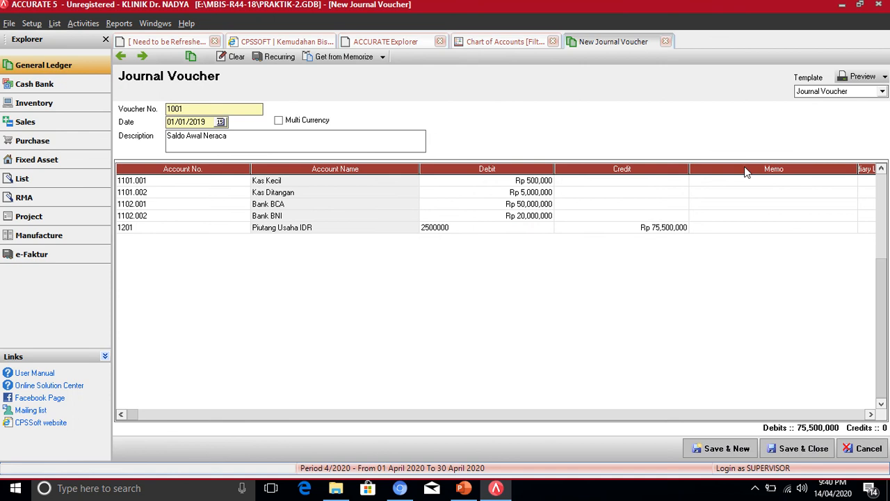
- Narrow the Credit, Account Name and Account No. columns to reveal Subsidiary Ledger, and commit the debit
drag(689, 169, 649, 172)
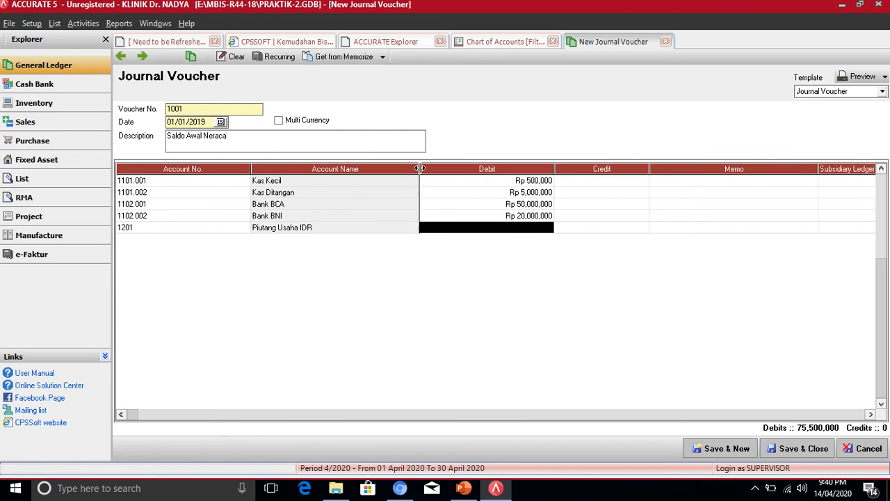
drag(421, 169, 368, 169)
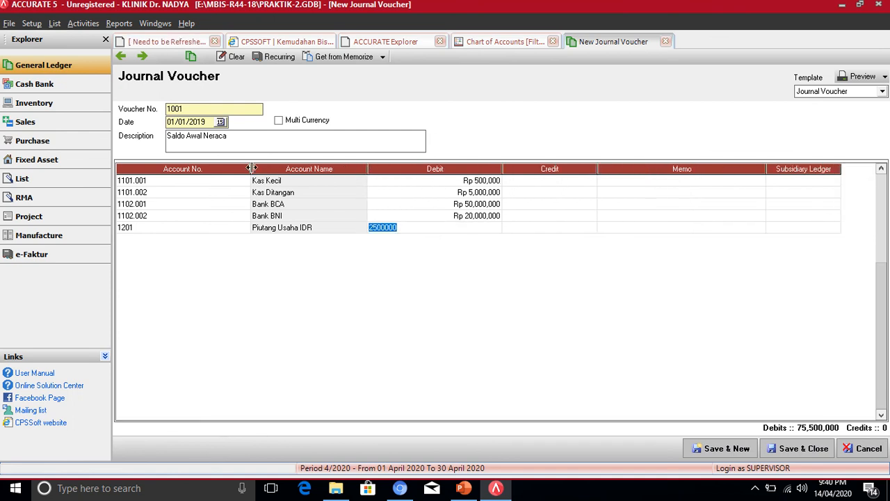
drag(251, 169, 194, 169)
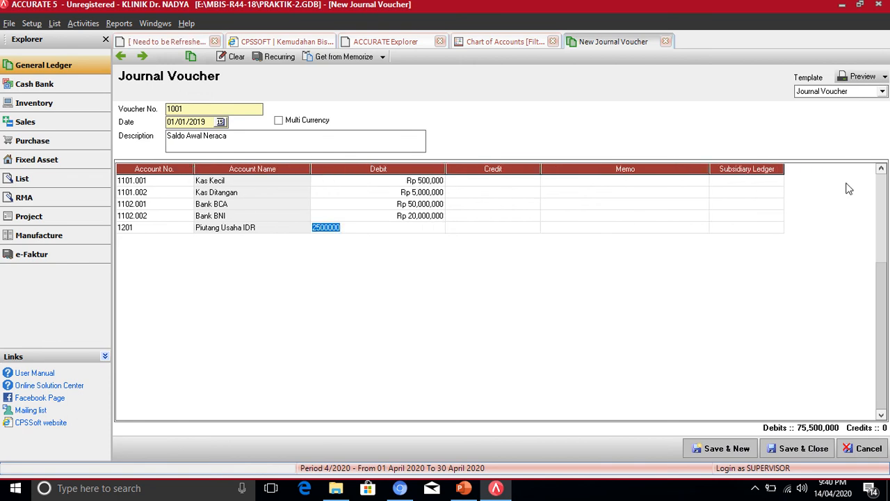
click(359, 228)
key(Tab)
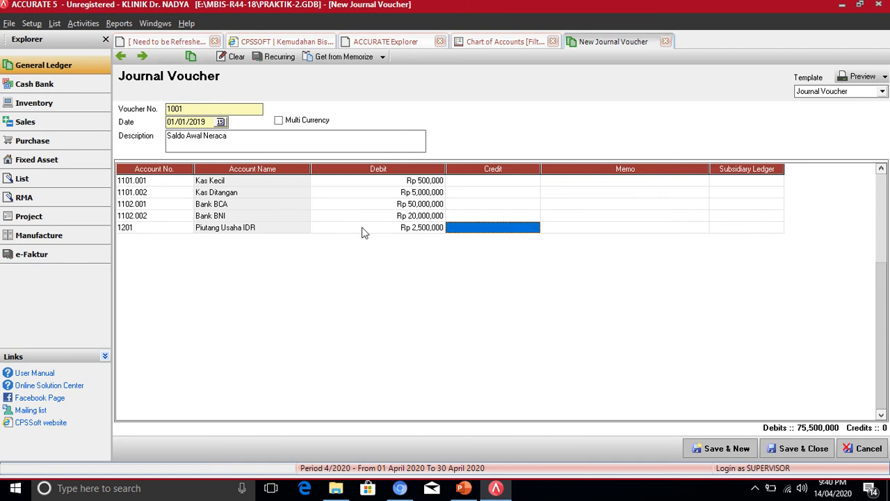
- Link the Piutang Usaha IDR line to subsidiary C-001 and commit it, totalling debits 78,000,000
click(730, 231)
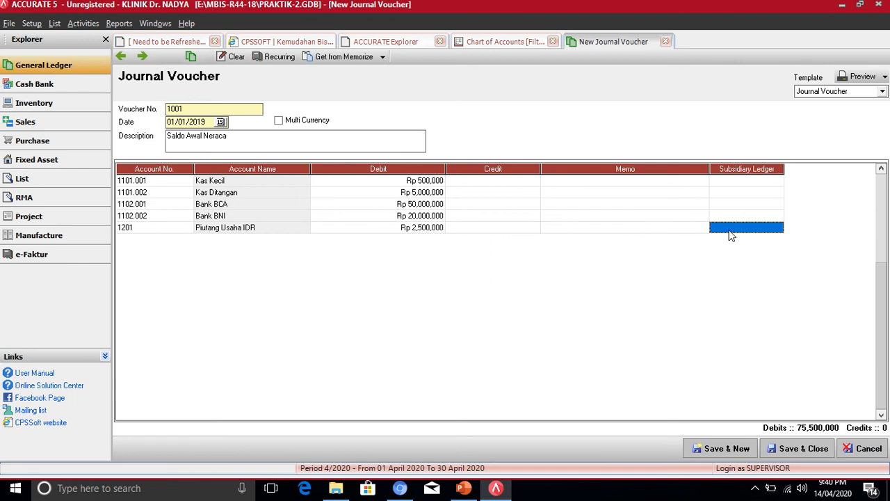
click(758, 227)
click(778, 229)
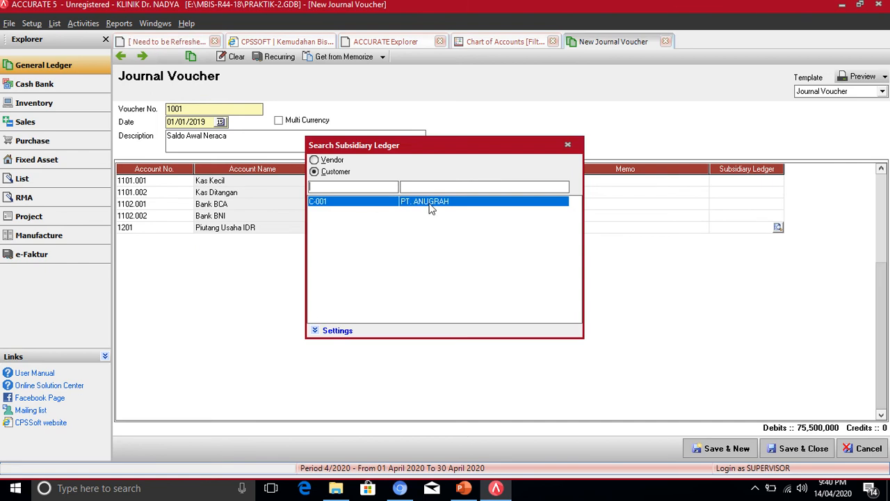
click(567, 145)
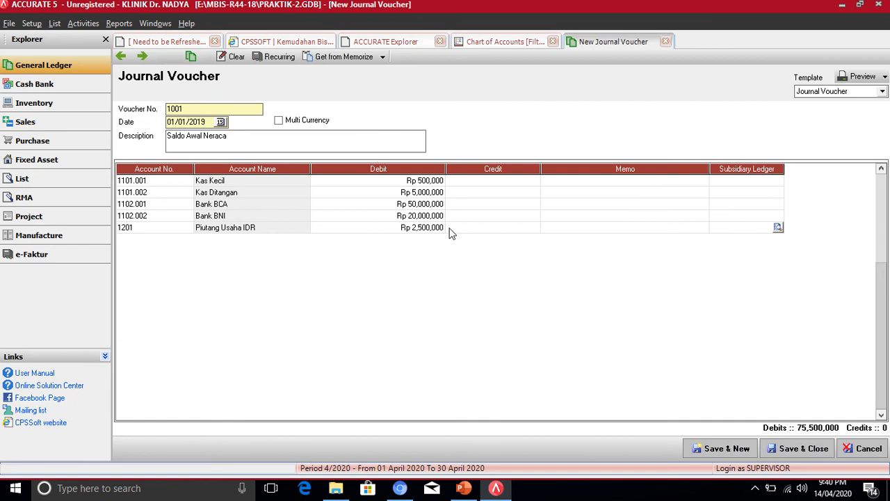
click(438, 229)
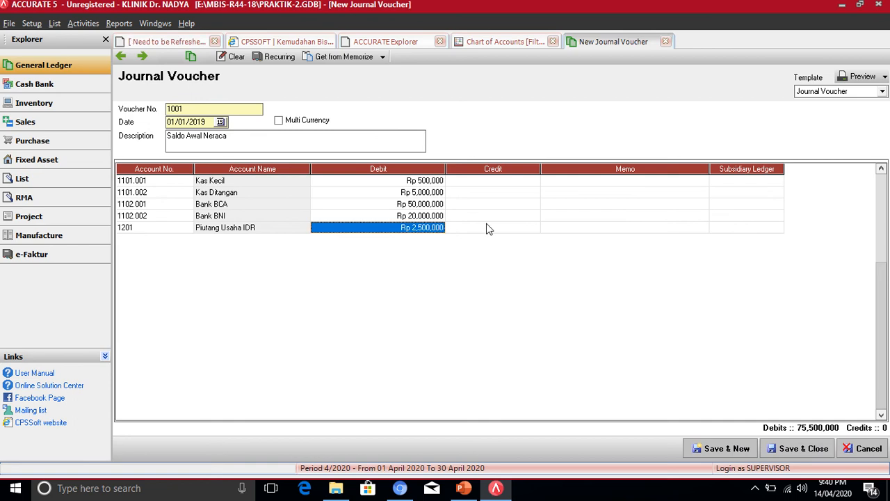
key(Down)
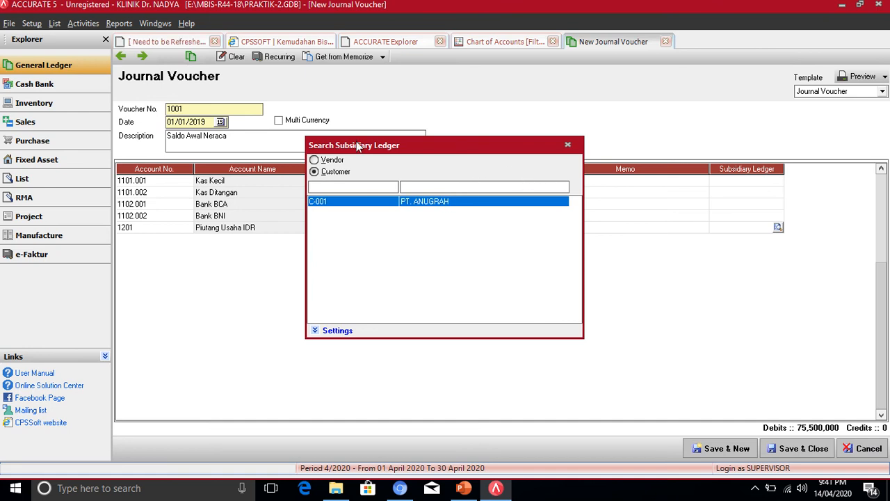
double_click(367, 204)
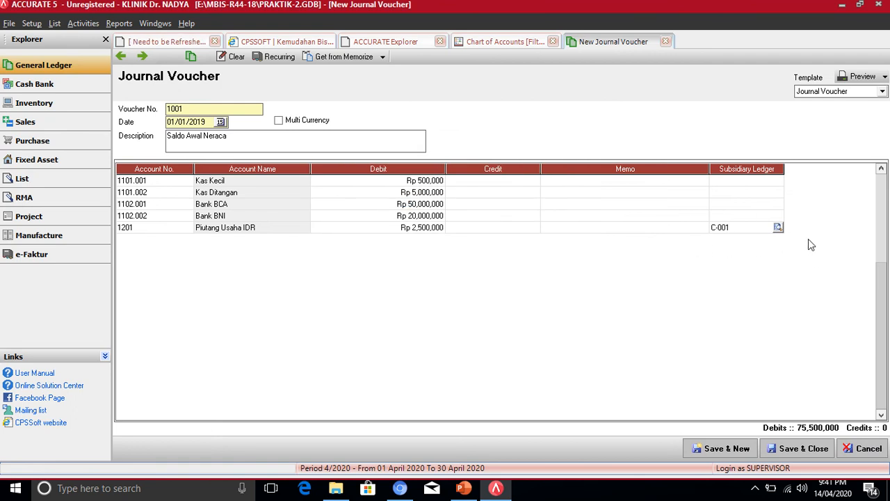
click(716, 227)
key(Return)
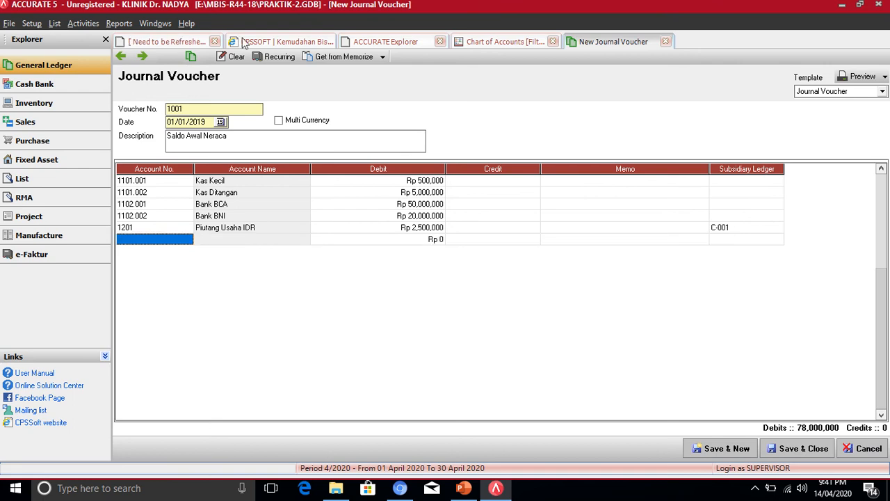
- Add a 1301 Obat-obatan line debiting Rp 5,000,000, bringing total debits to 83,000,000
click(186, 241)
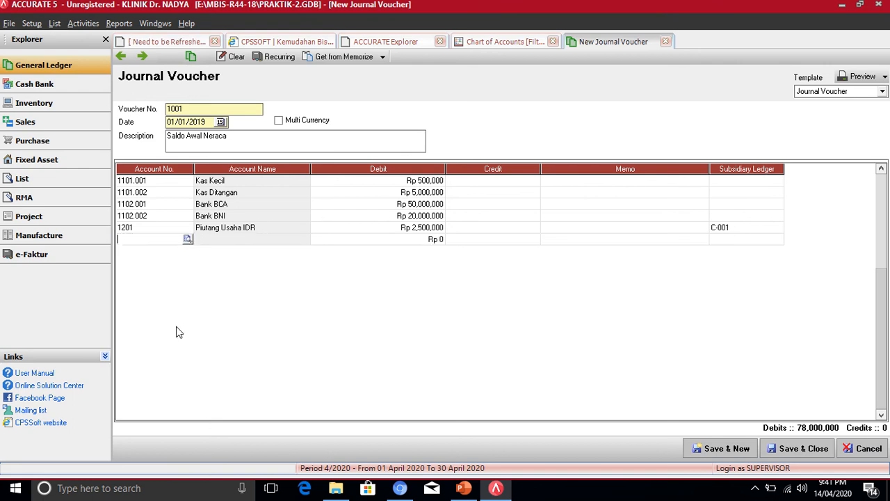
click(498, 488)
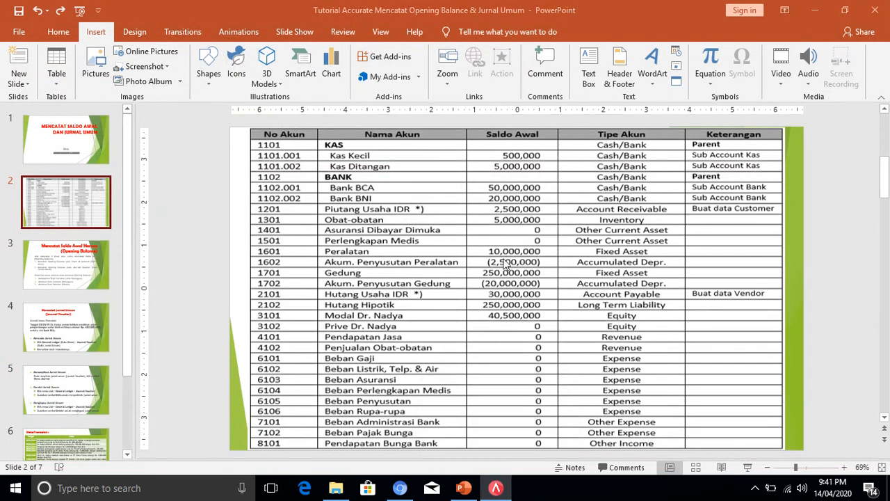
click(495, 487)
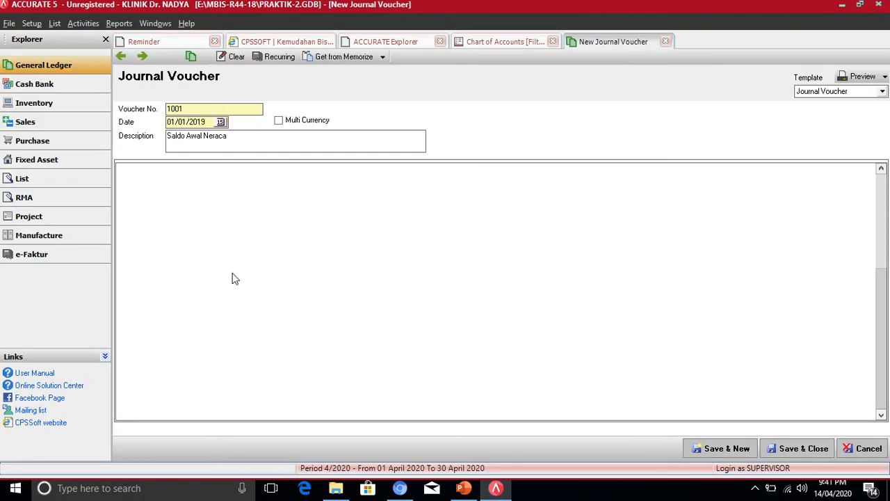
click(188, 239)
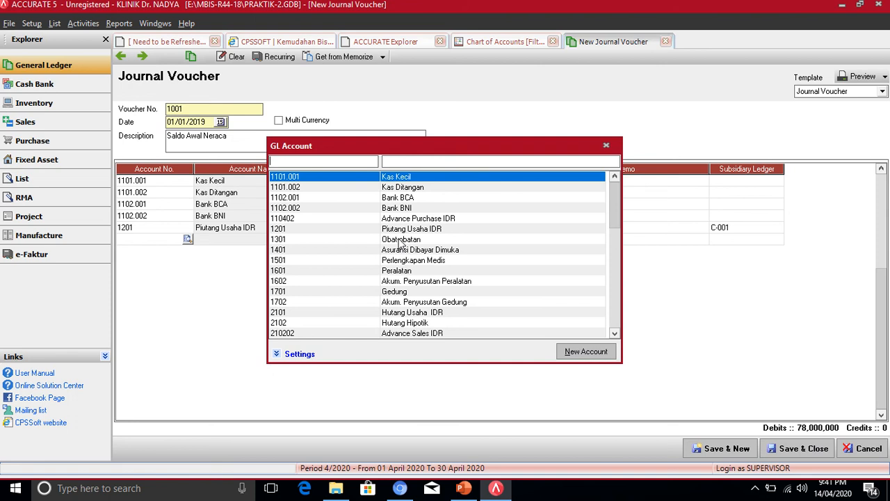
double_click(402, 240)
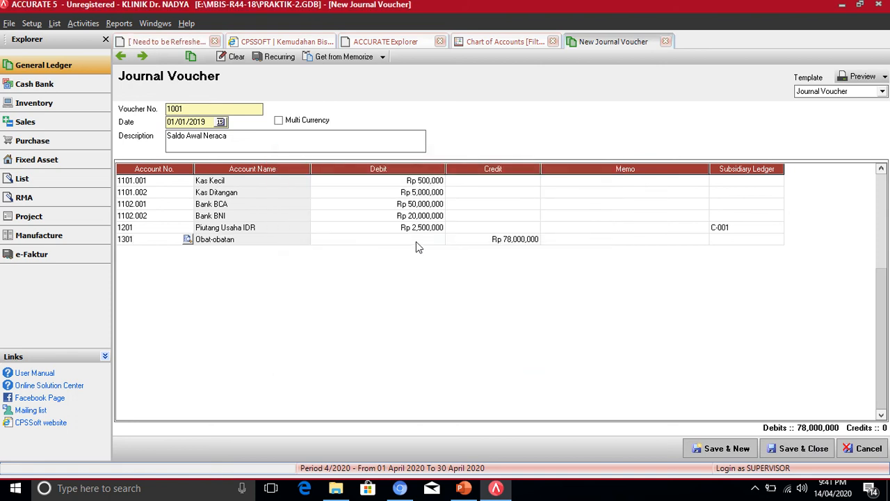
click(415, 241)
text(0)
text(00,0)
key(Return)
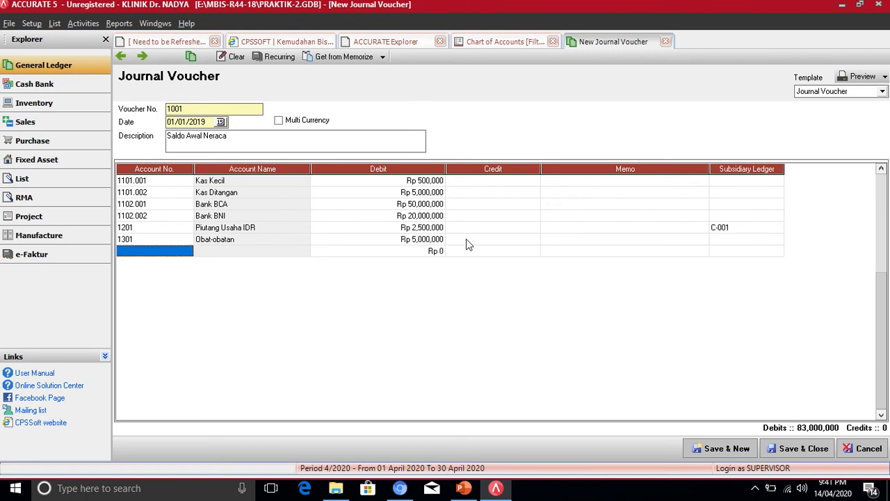
click(176, 251)
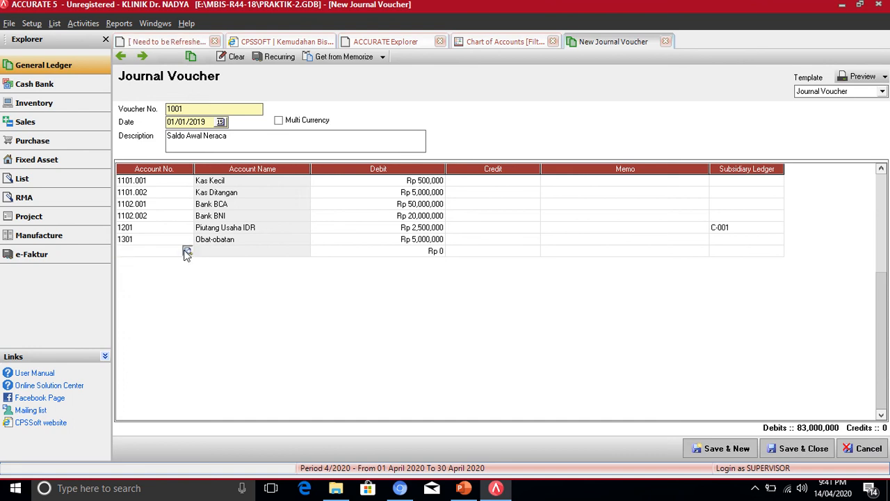
- Add a 1601 Peralatan line debiting Rp 10,000,000, raising total debits to 93,000,000
click(187, 251)
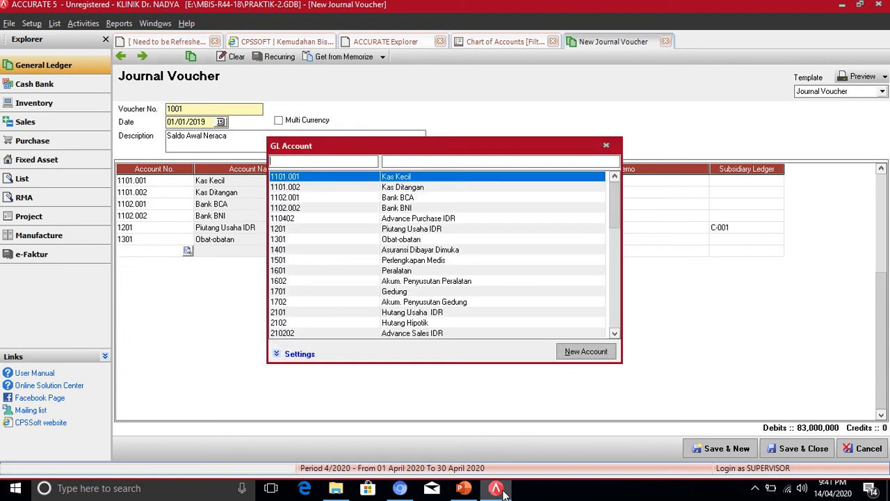
click(463, 488)
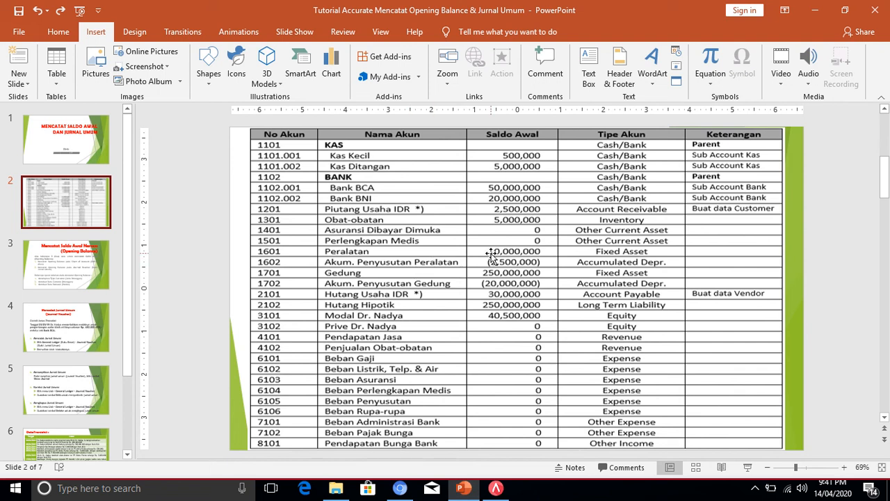
click(495, 487)
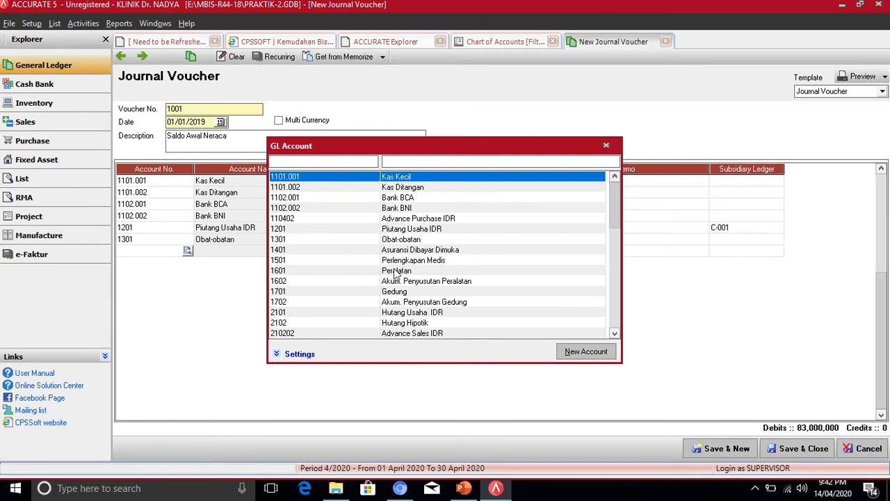
click(395, 271)
double_click(395, 273)
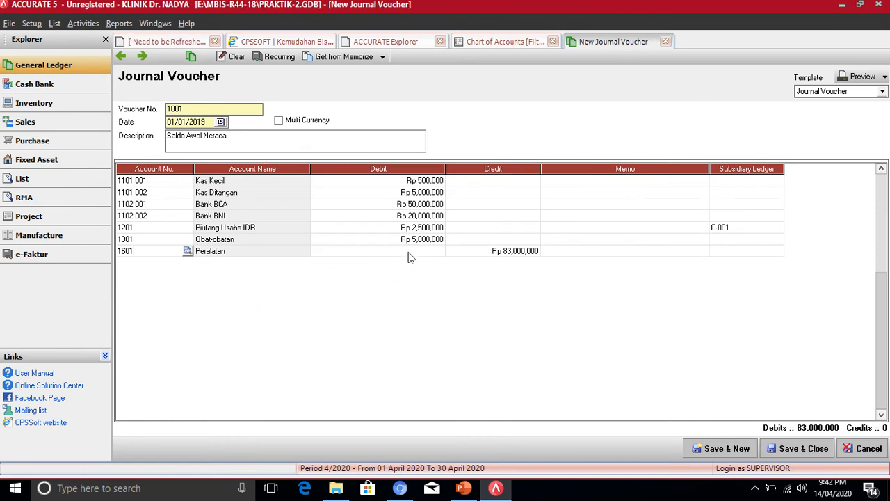
click(408, 256)
text(10000000)
key(Return)
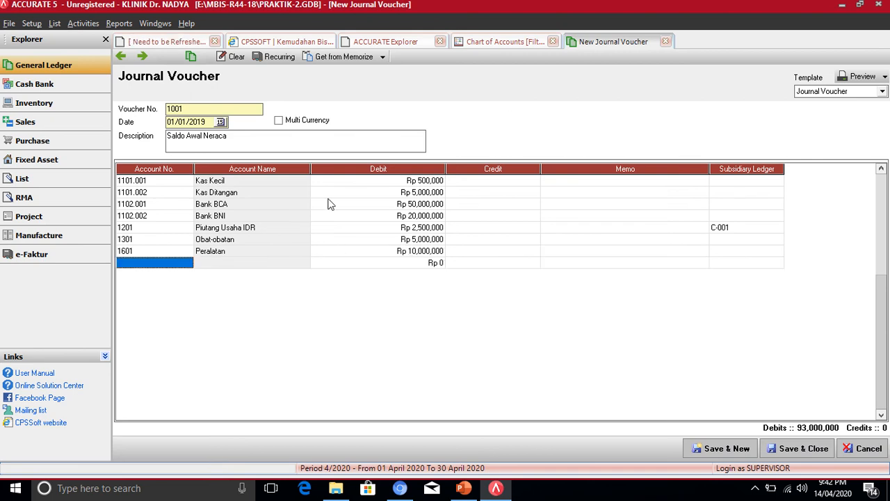
click(188, 267)
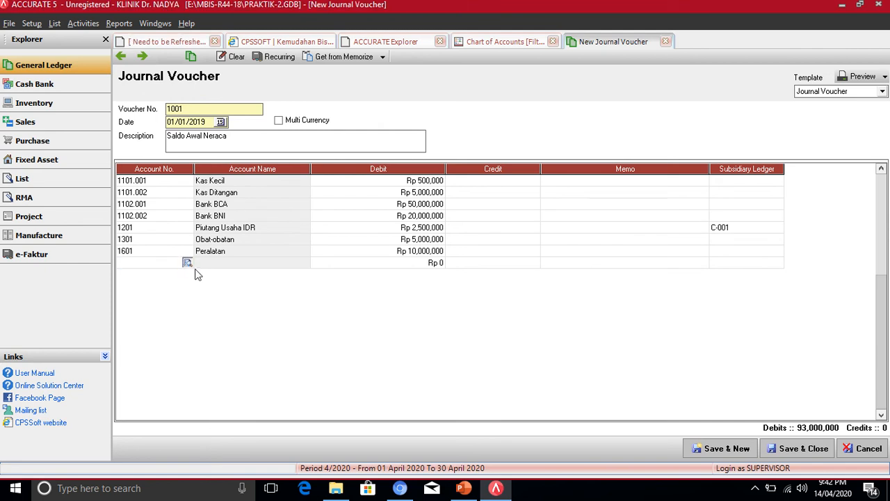
click(187, 262)
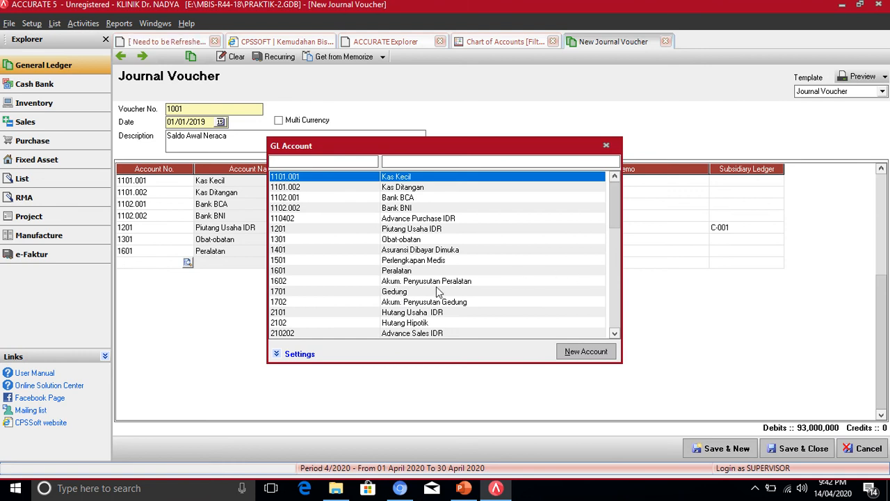
- Add a 1701 Gedung line debiting Rp 250,000,000, lifting total debits to 343,000,000
double_click(394, 296)
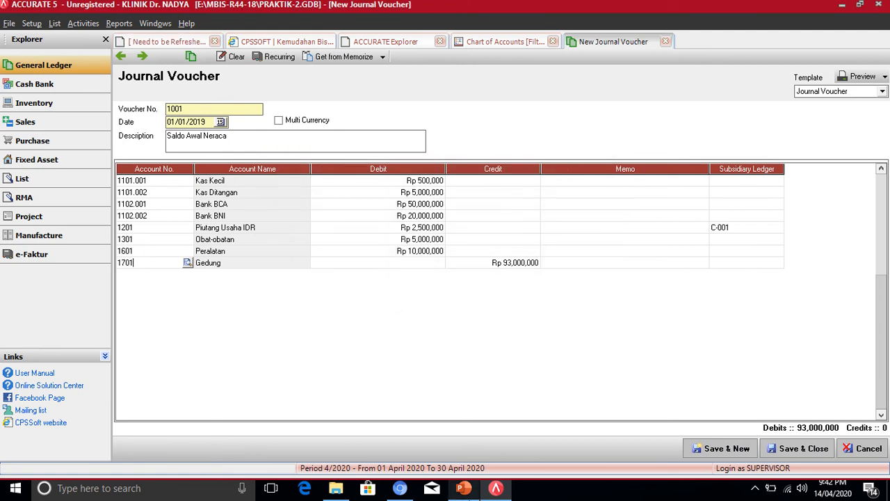
click(463, 488)
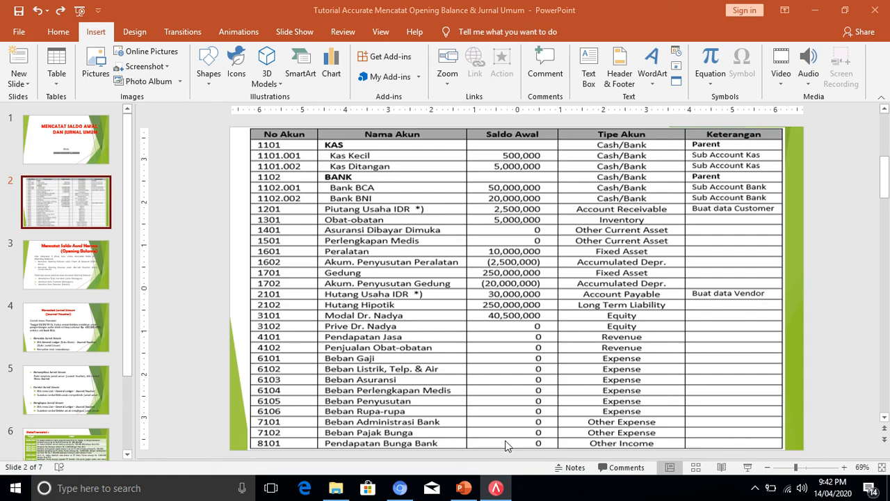
click(497, 489)
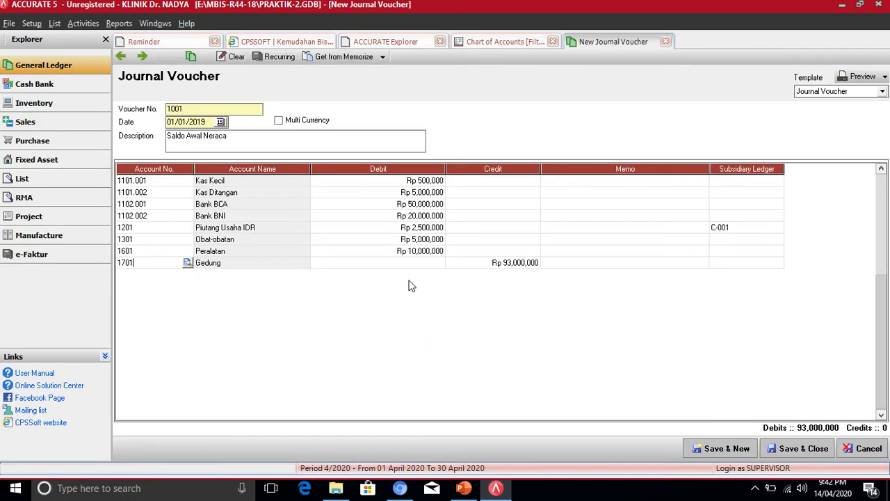
click(406, 268)
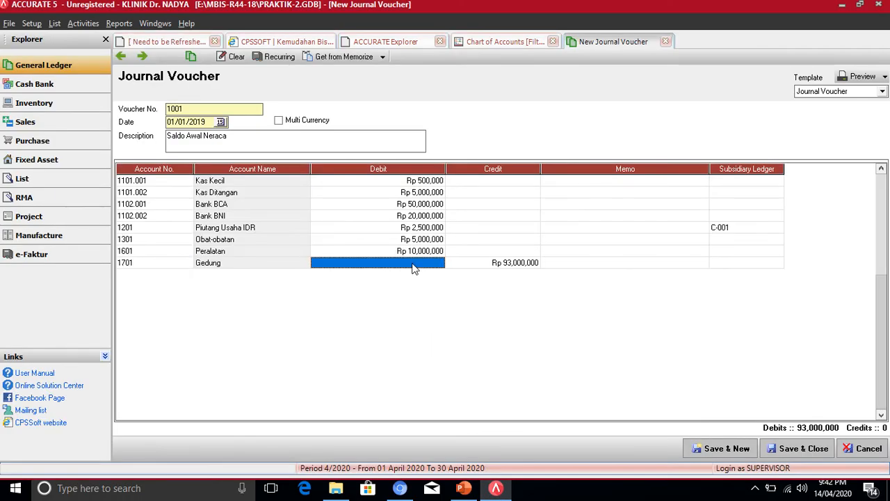
text(25)
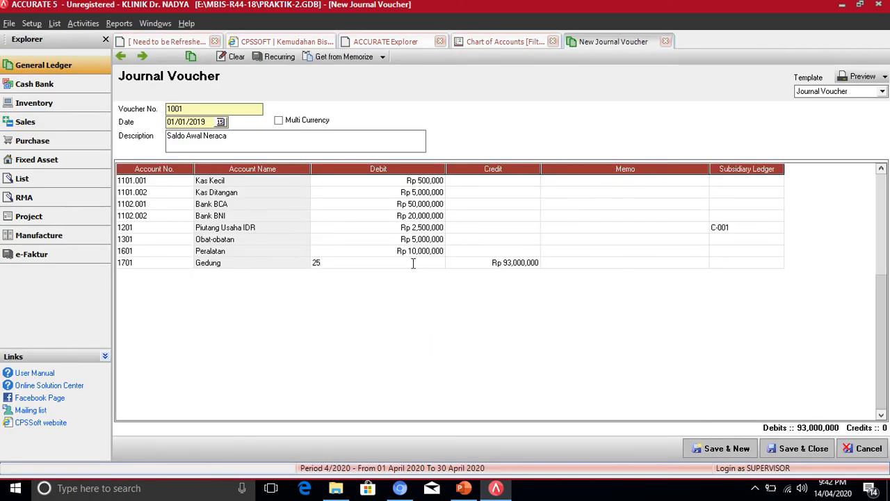
text(0,000,000)
key(Tab)
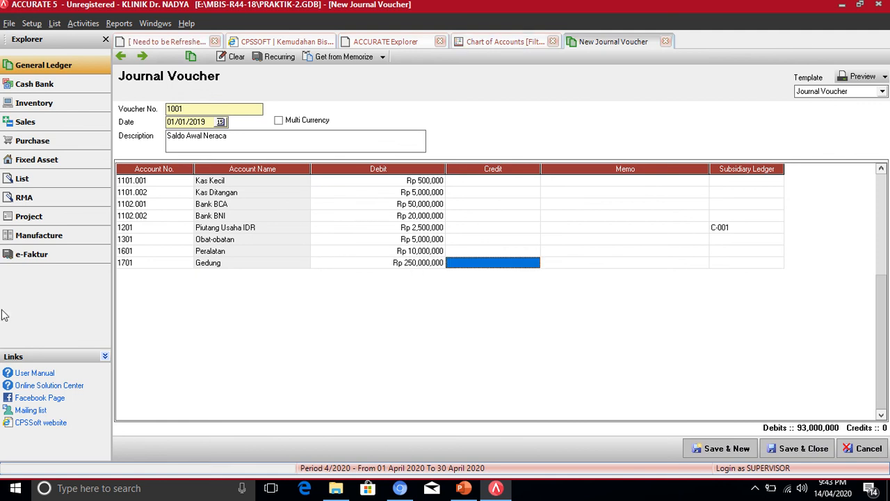
key(Down)
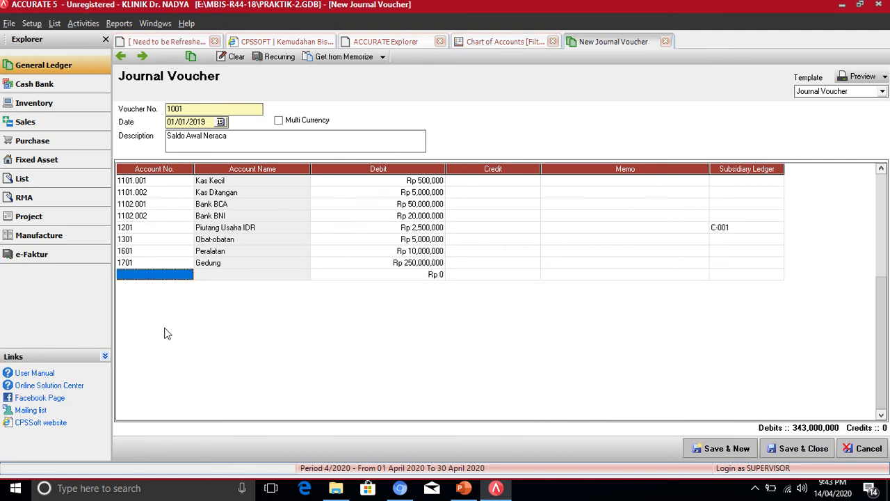
click(187, 274)
- Browse the GL account list from 1602 through 2102, then close it without choosing
click(187, 274)
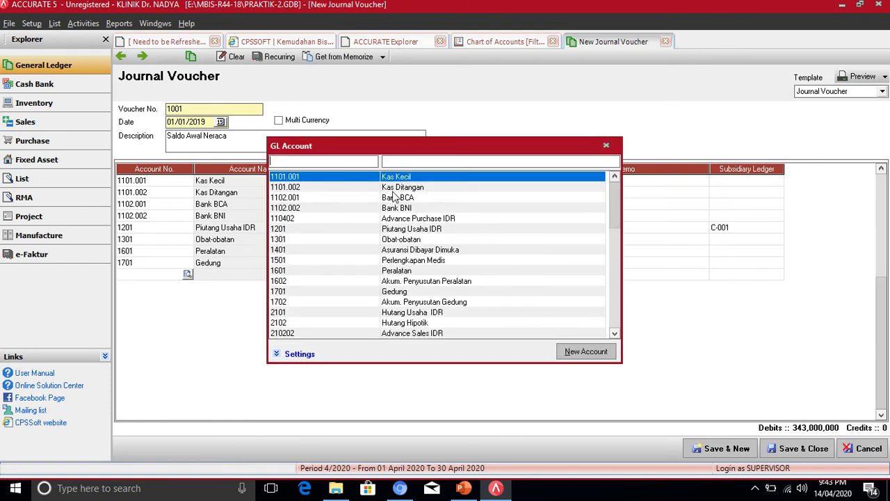
click(406, 282)
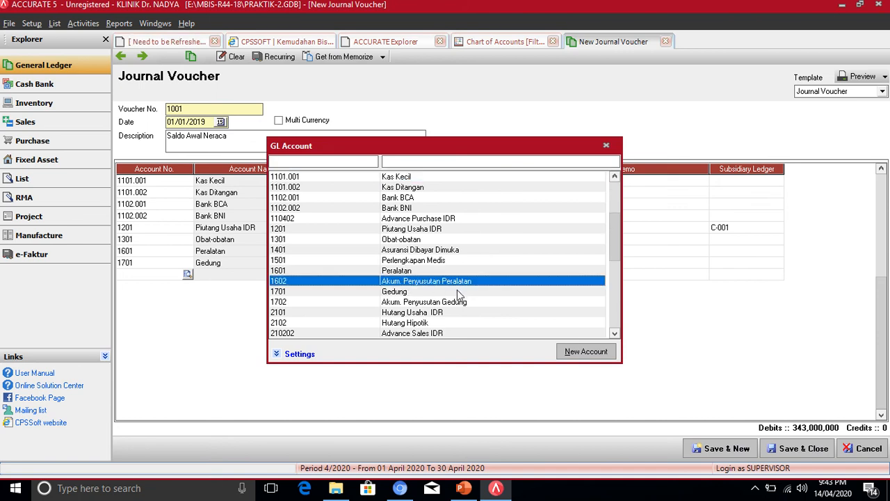
click(432, 304)
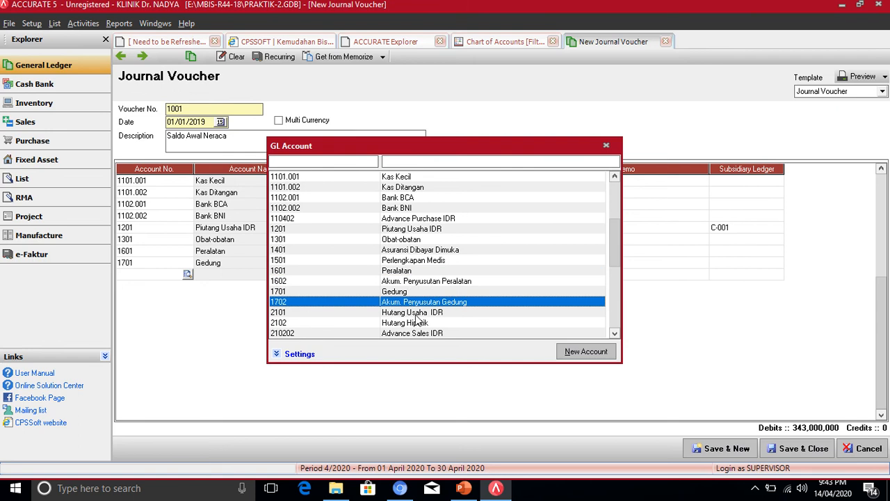
click(417, 315)
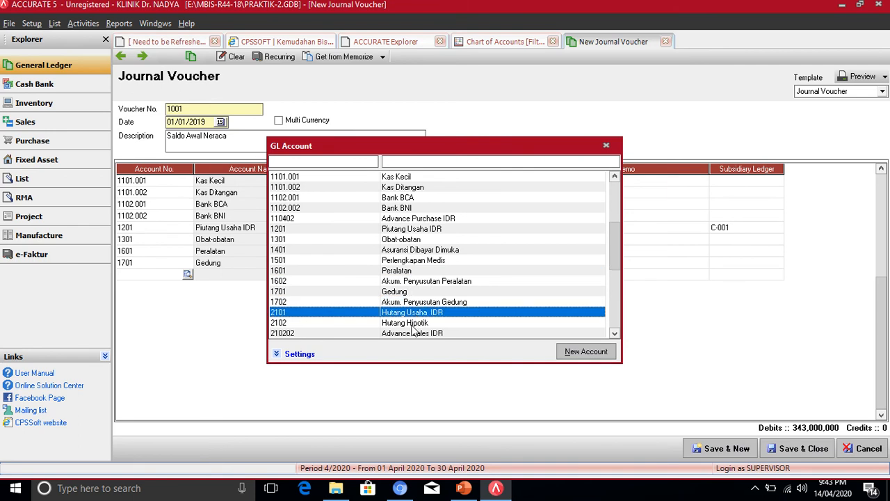
click(412, 326)
click(617, 335)
click(617, 335)
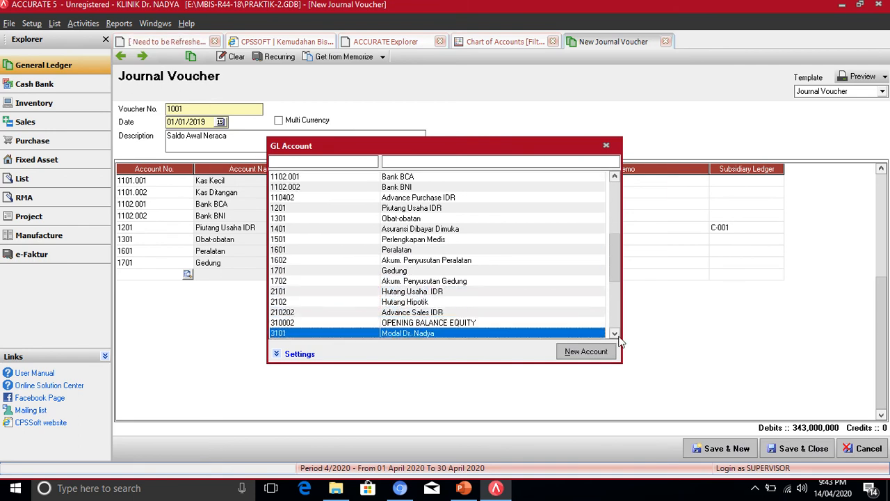
click(617, 335)
click(617, 336)
click(421, 314)
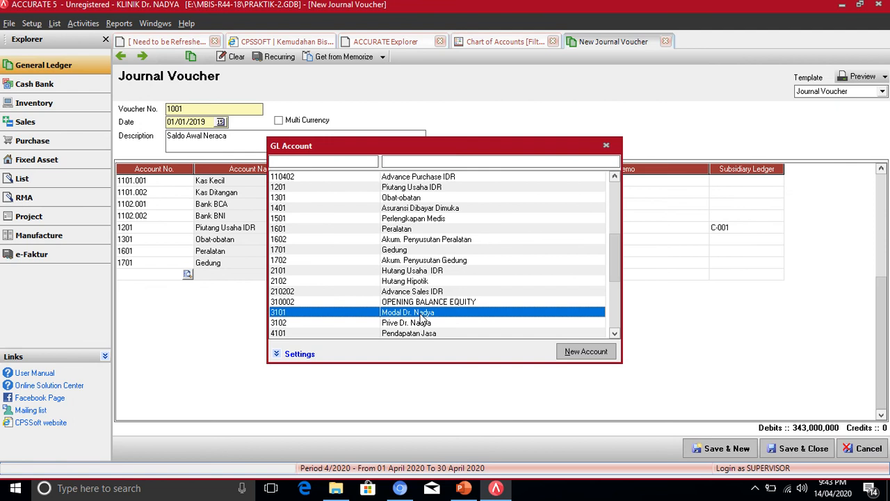
click(431, 240)
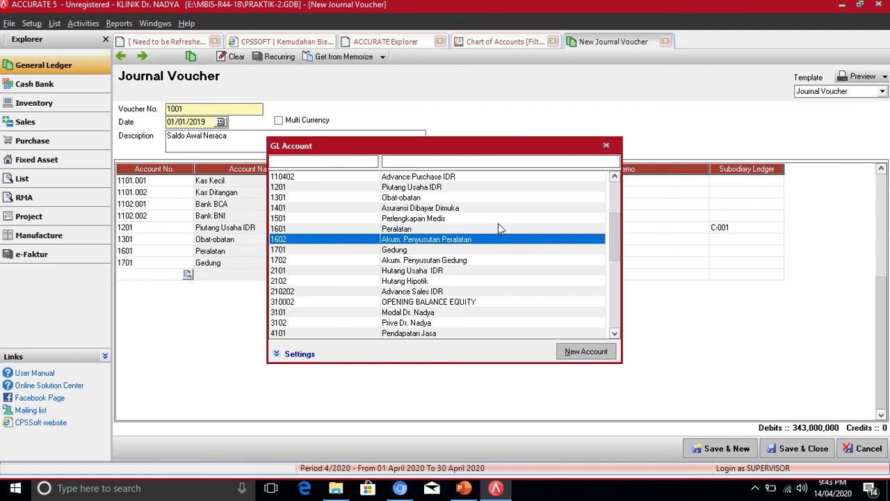
click(607, 147)
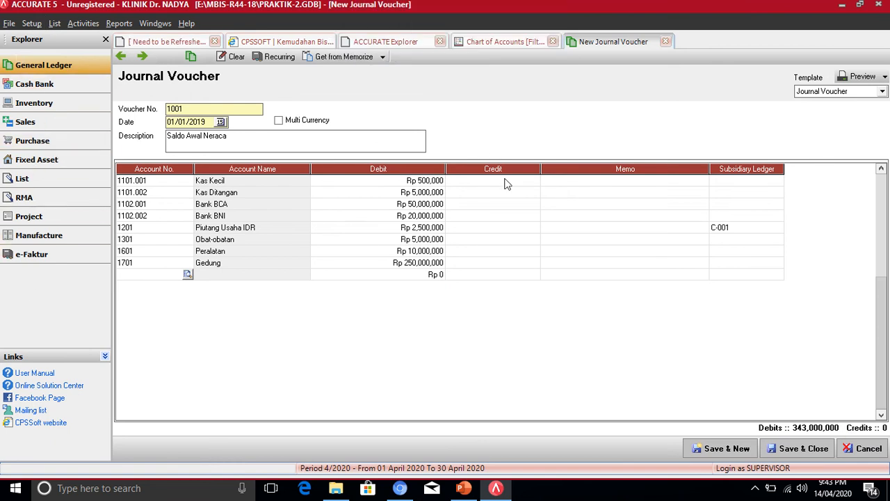
- Put 1602 Akum. Penyusutan Peralatan on the new line and select its Credit cell
click(188, 274)
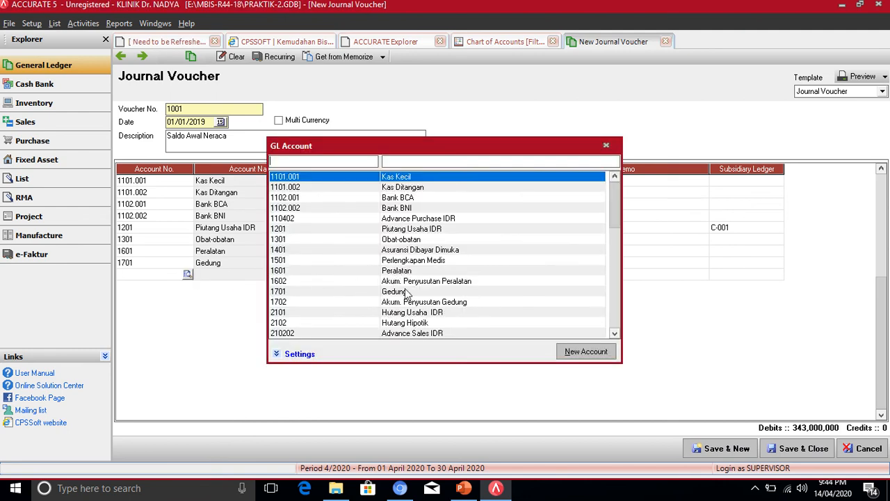
click(451, 282)
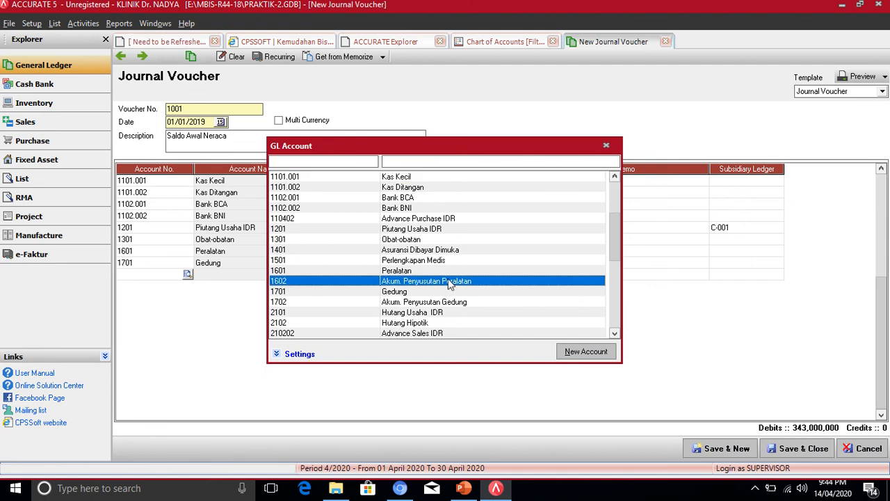
double_click(450, 281)
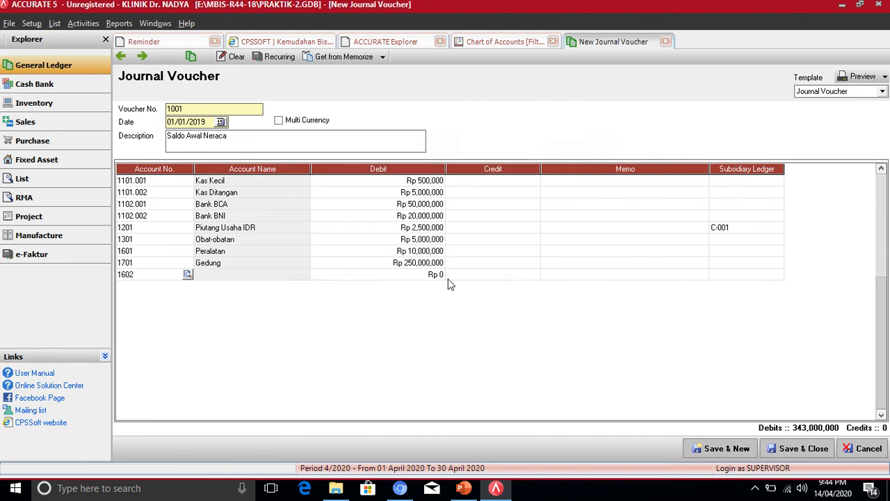
click(514, 276)
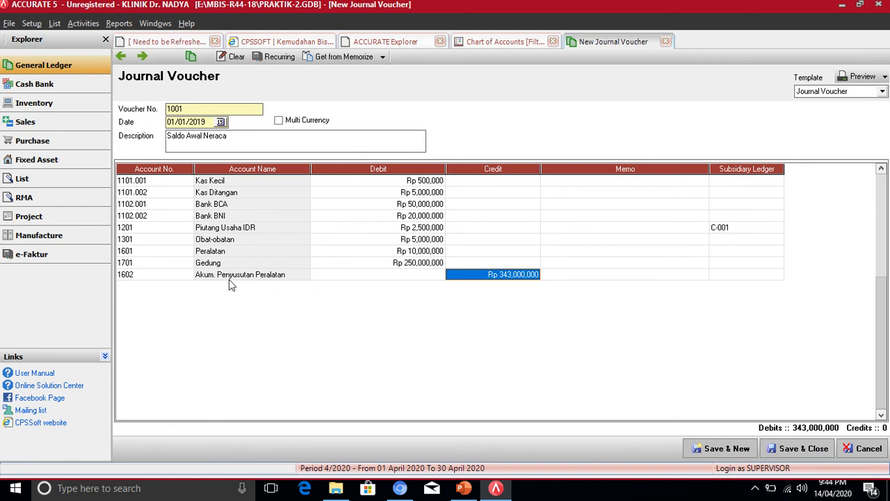
click(491, 493)
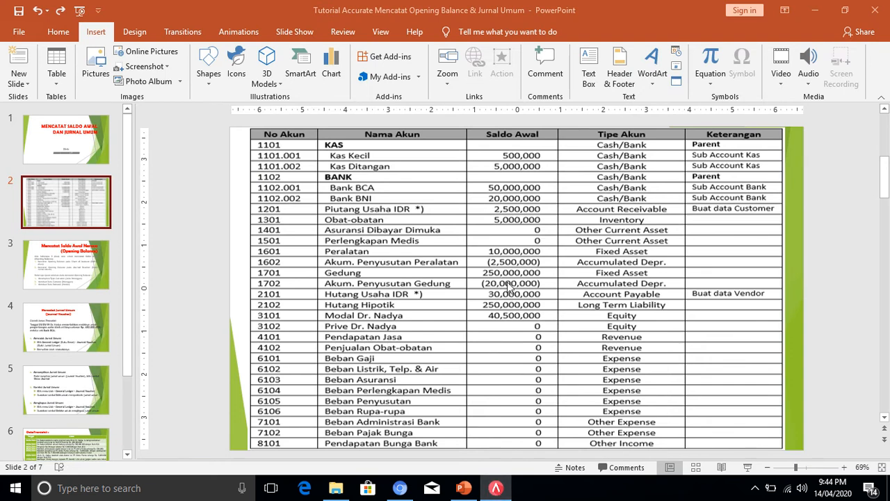
- Credit 1602 Akum. Penyusutan Peralatan Rp 2,500,000, making total credits 2,500,000
click(495, 488)
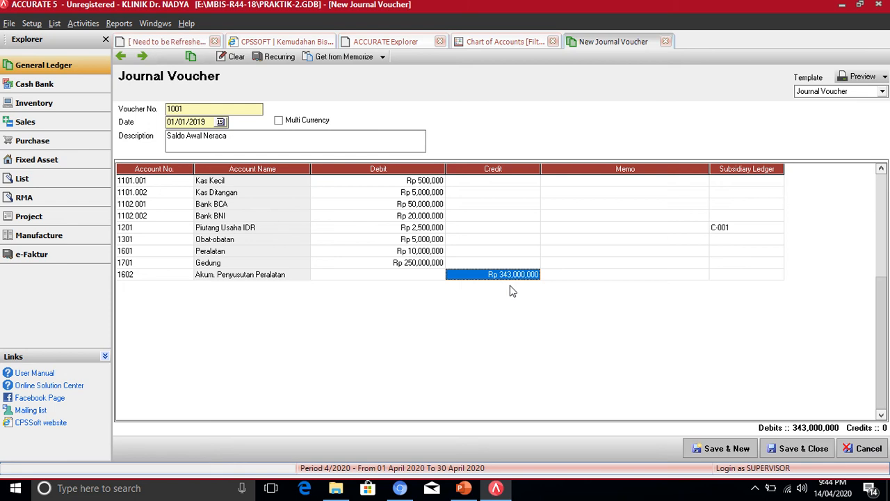
text(25)
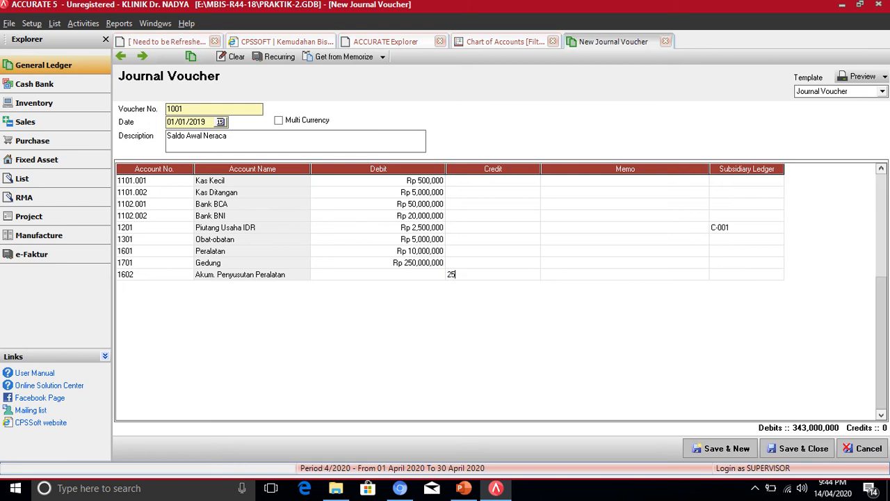
text(00000)
key(Return)
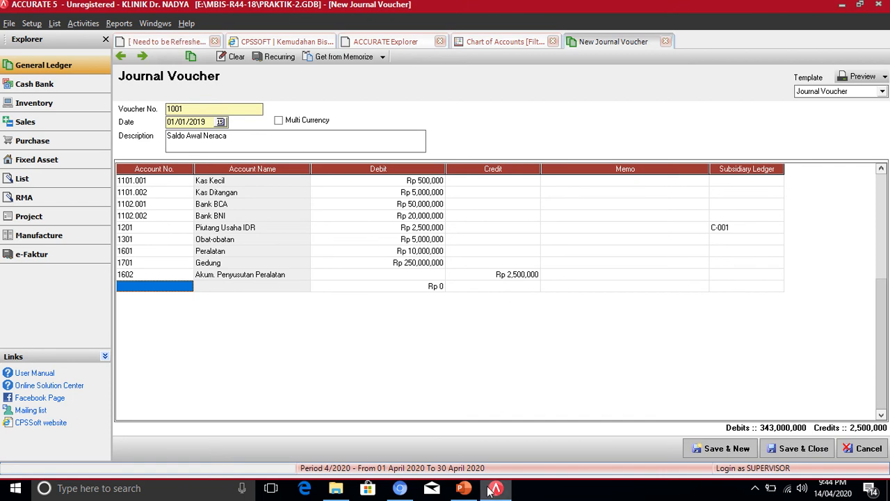
mouse_move(492, 491)
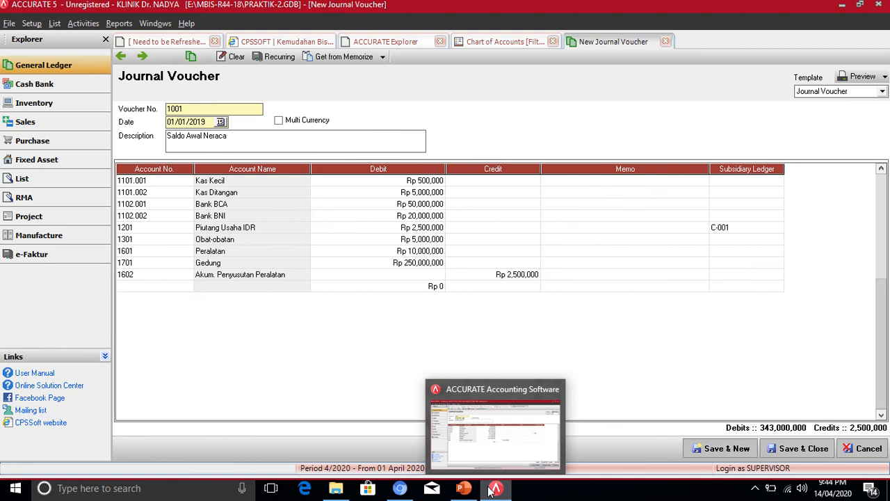
click(491, 490)
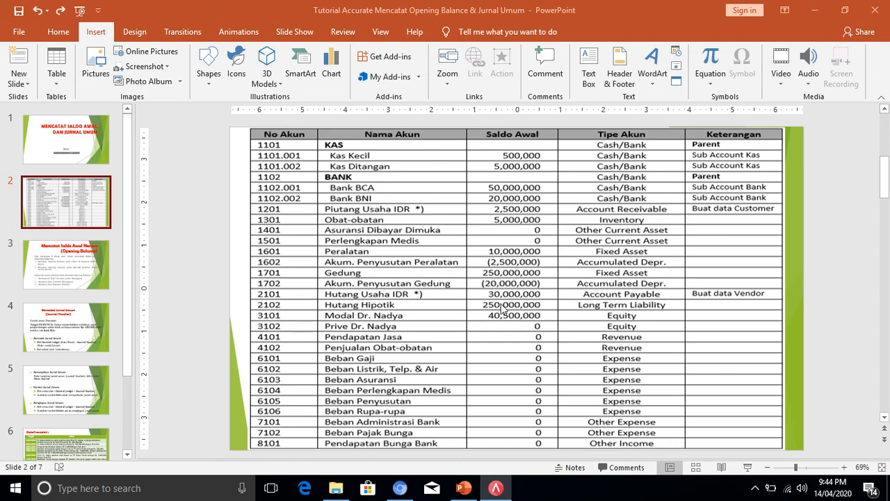
click(495, 487)
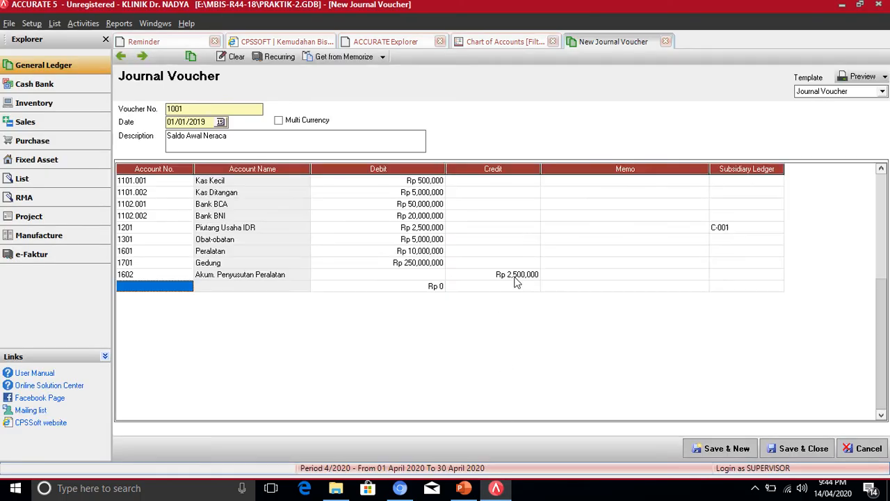
click(187, 291)
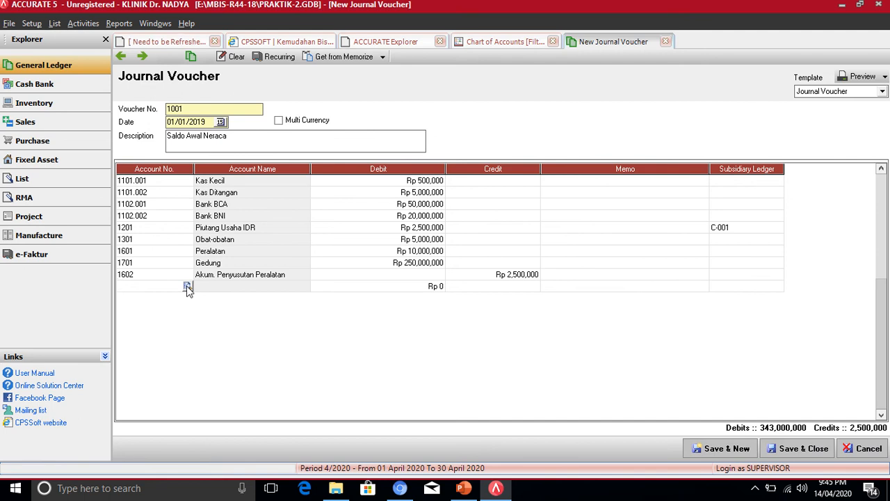
- Add a 1702 Akum. Penyusutan Gedung line crediting Rp 20,000,000, bringing credits to 22,500,000
click(188, 288)
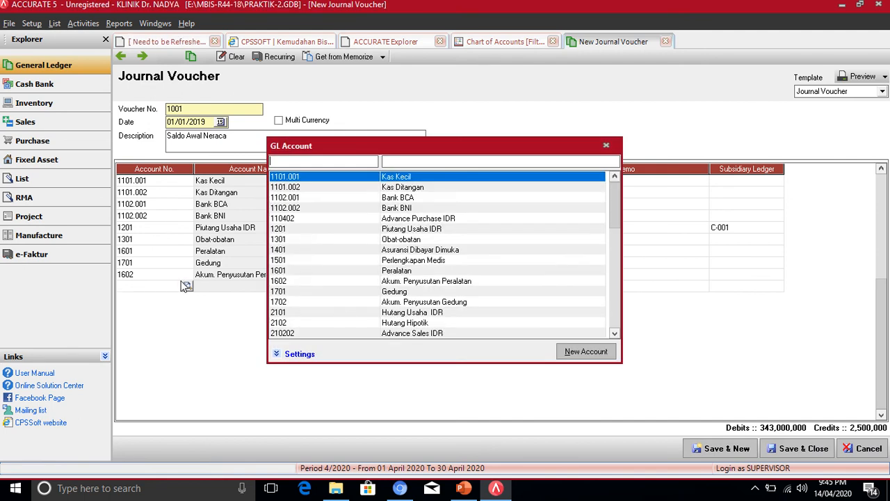
double_click(418, 303)
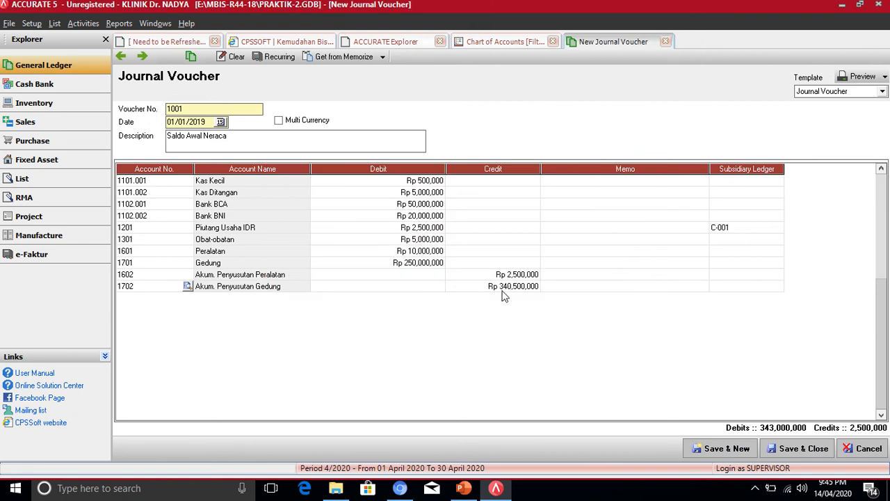
click(502, 288)
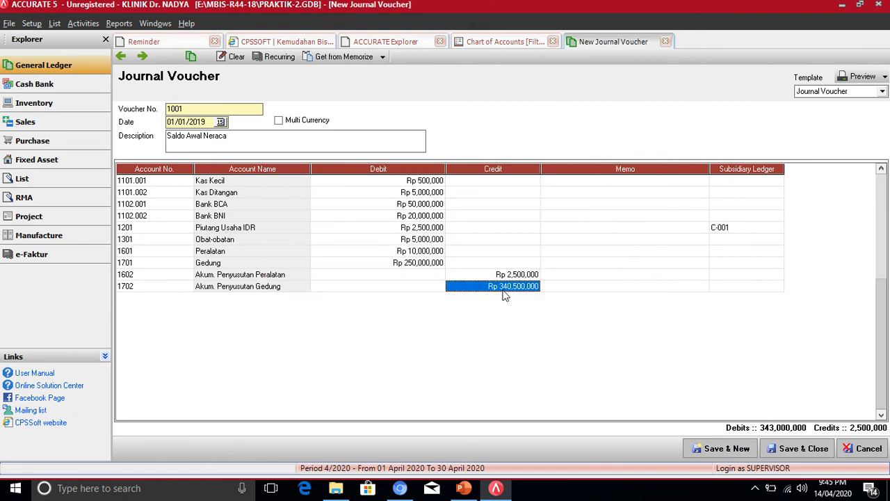
click(499, 485)
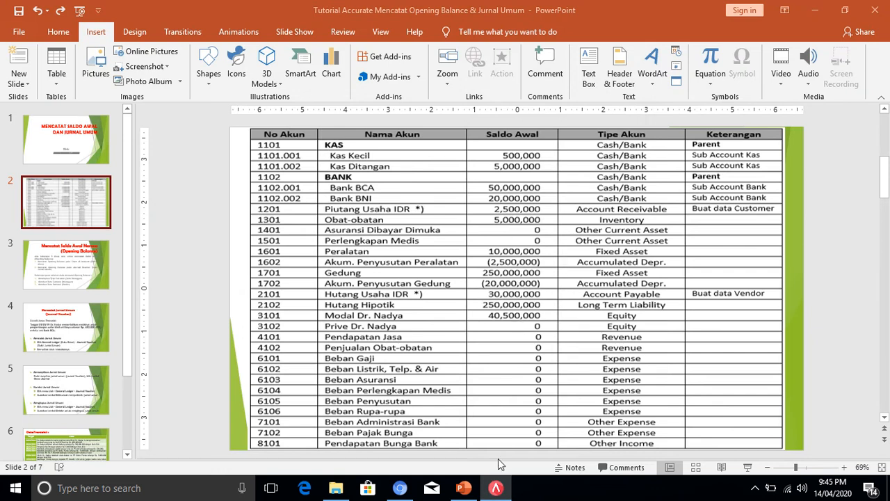
click(496, 487)
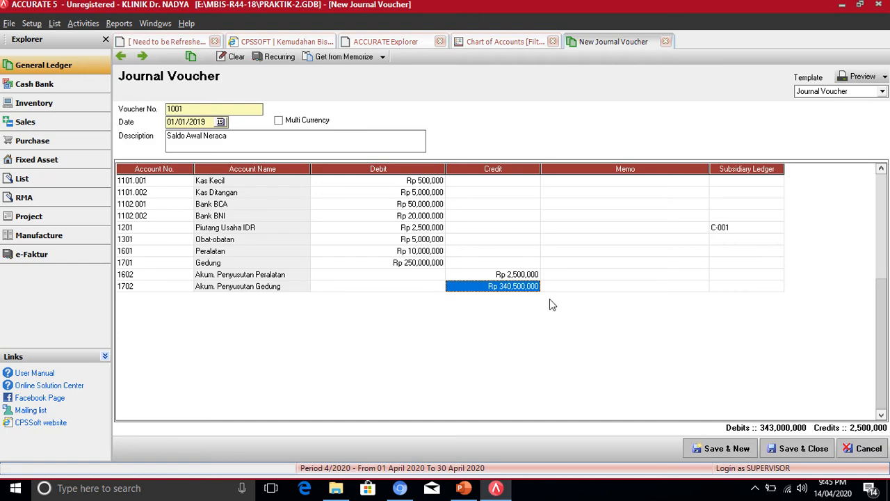
text(20)
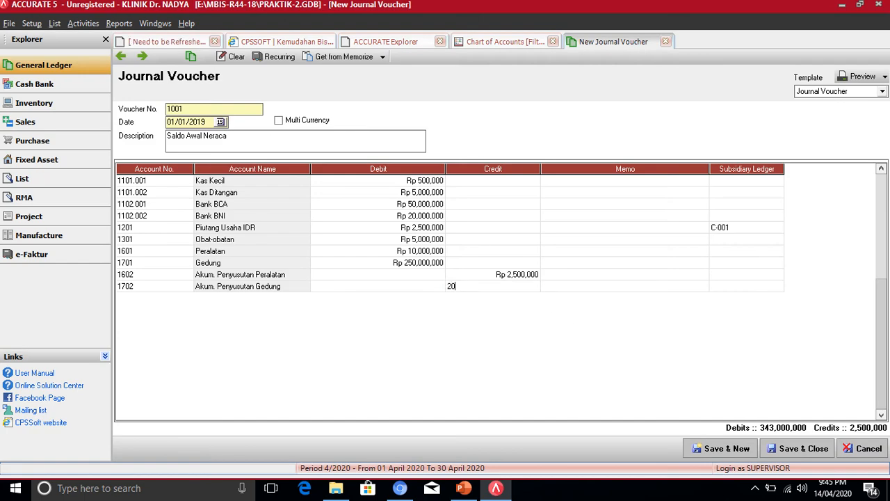
text(000000)
key(Return)
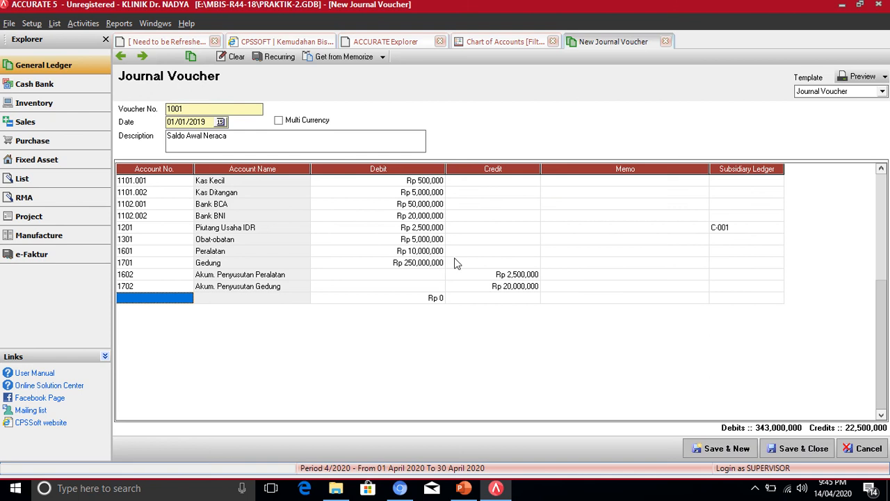
- Put account 2101 Hutang Usaha IDR on the next voucher line after checking the reference slide
click(186, 299)
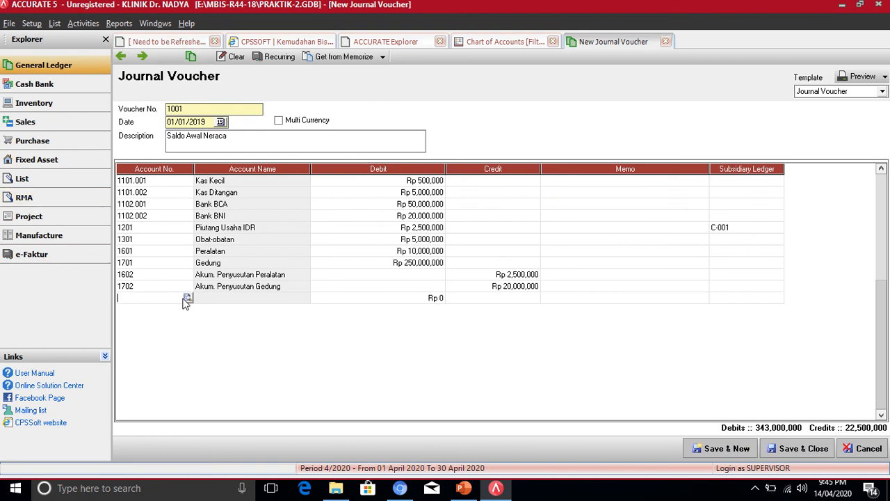
click(187, 298)
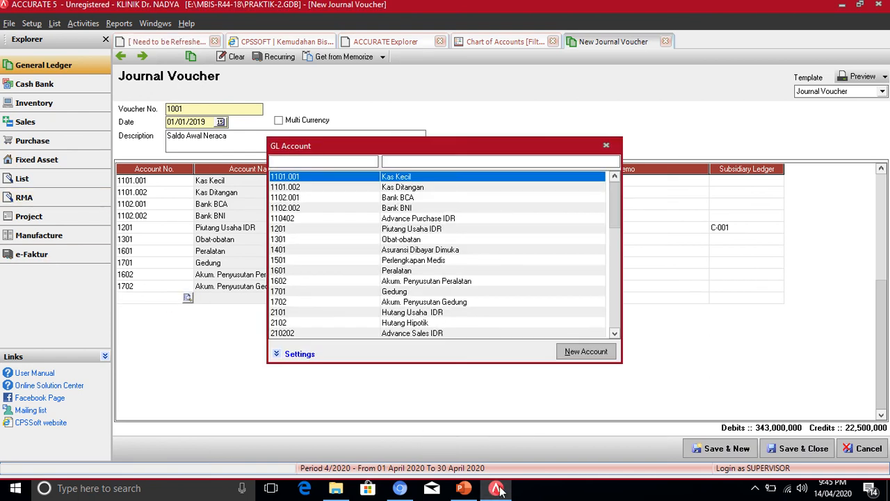
click(463, 487)
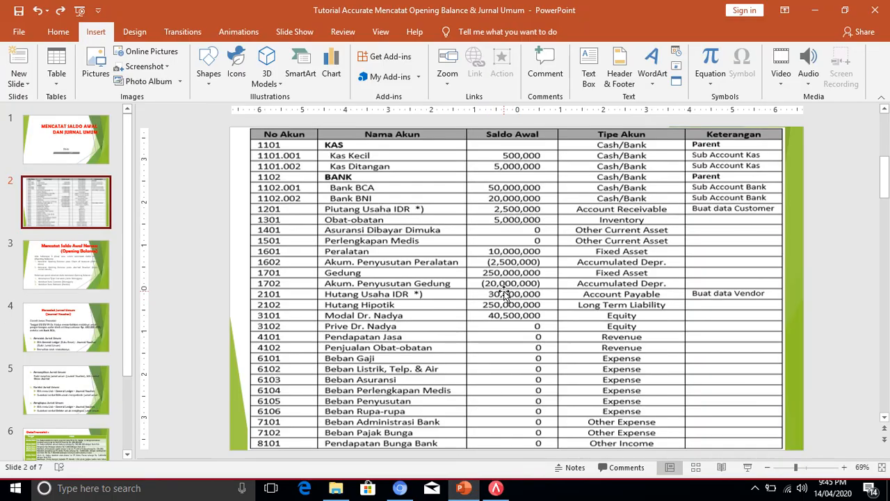
click(496, 488)
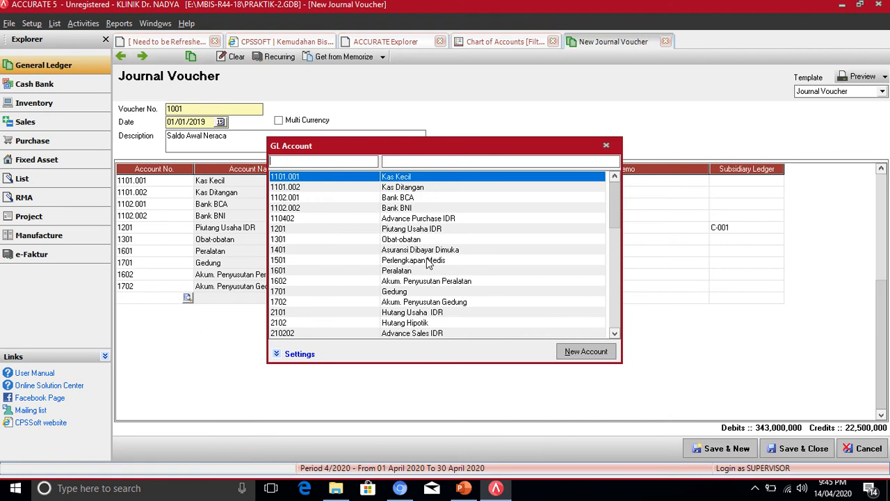
click(421, 314)
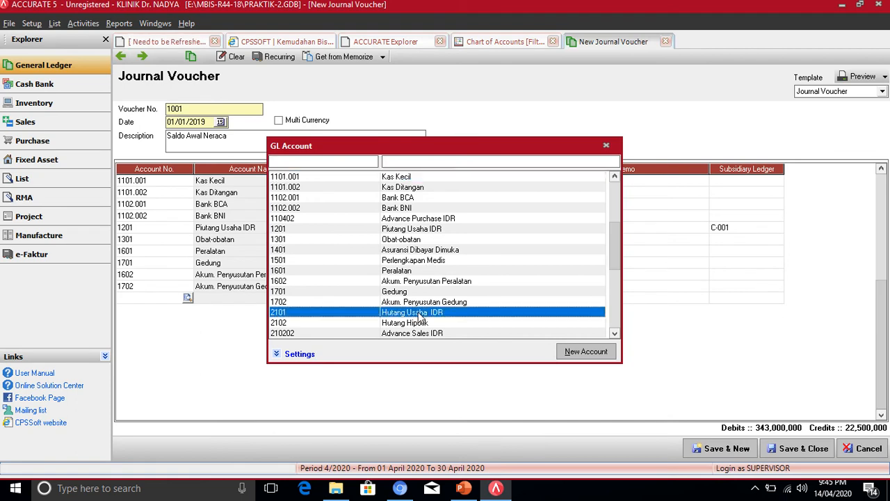
double_click(421, 316)
- Enter 30,000,000 as the 2101 credit, which raises a missing-subsidiary error
click(517, 299)
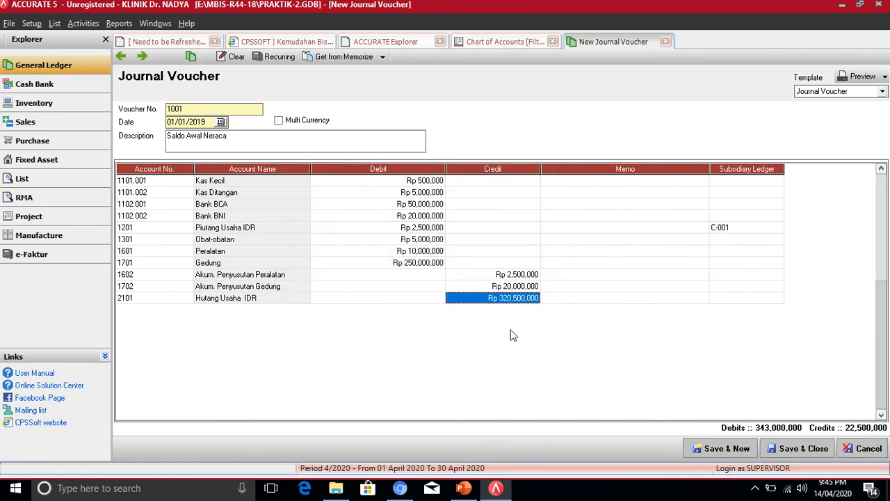
click(495, 487)
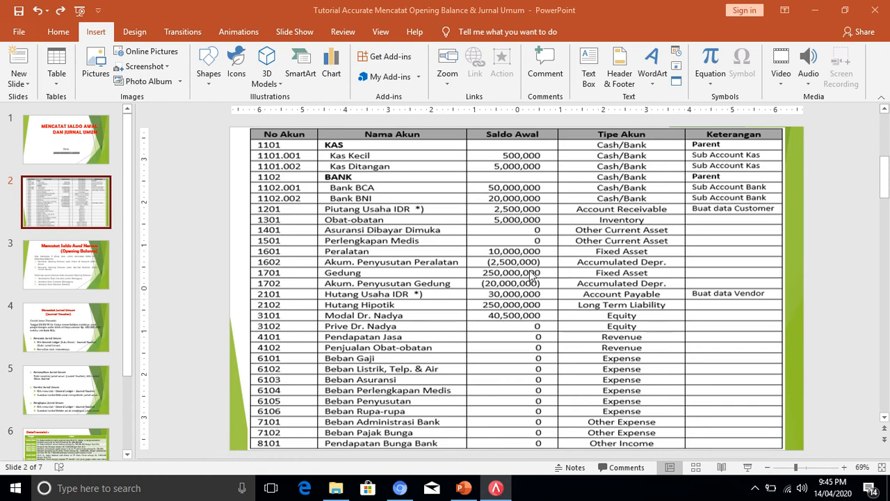
click(496, 487)
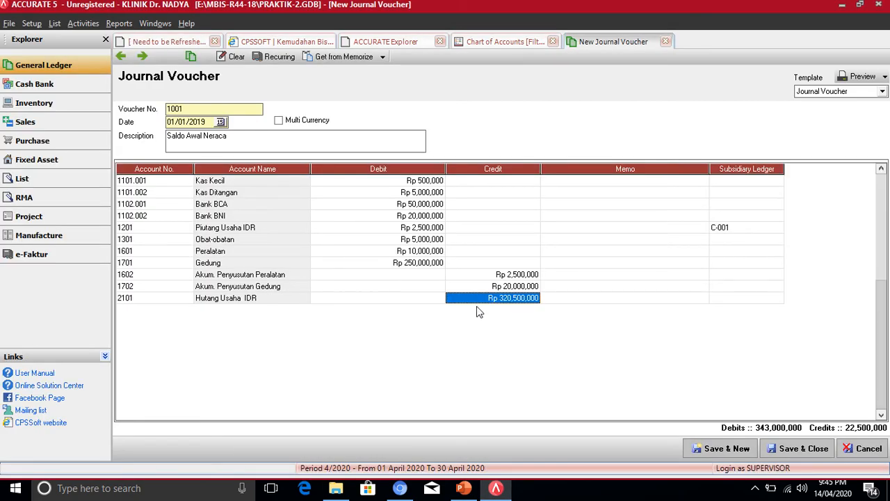
text(3000)
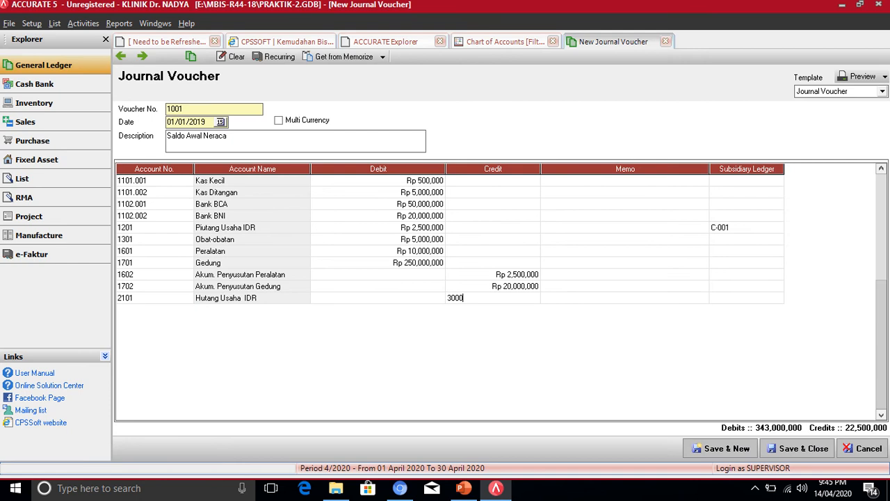
text(0000)
click(477, 306)
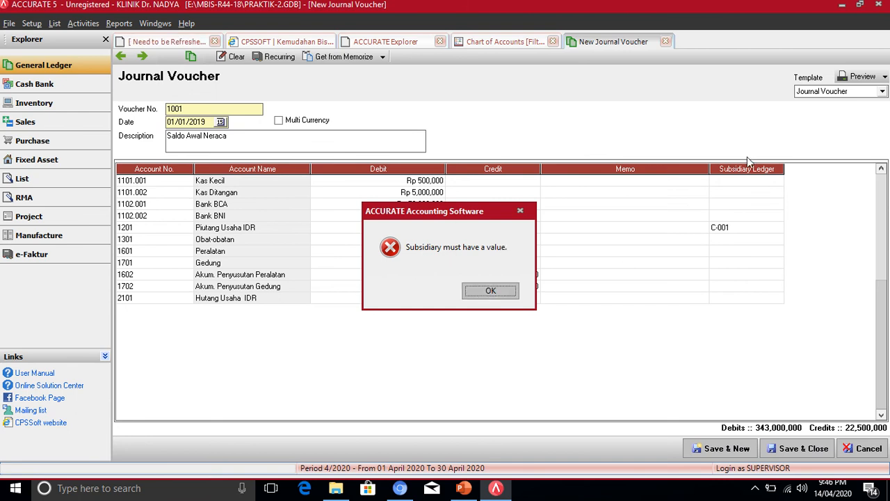
- Dismiss the error and link vendor V-001 to the Hutang Usaha IDR line, starting a new row
click(520, 211)
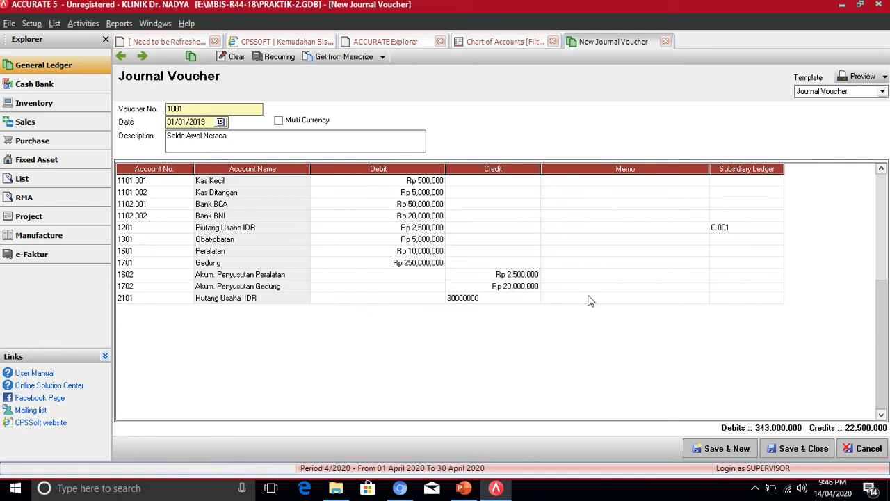
click(730, 296)
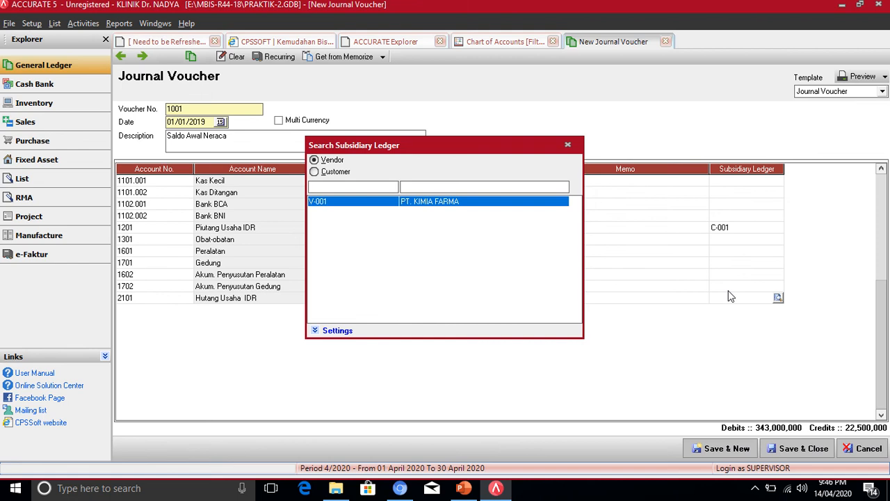
double_click(352, 202)
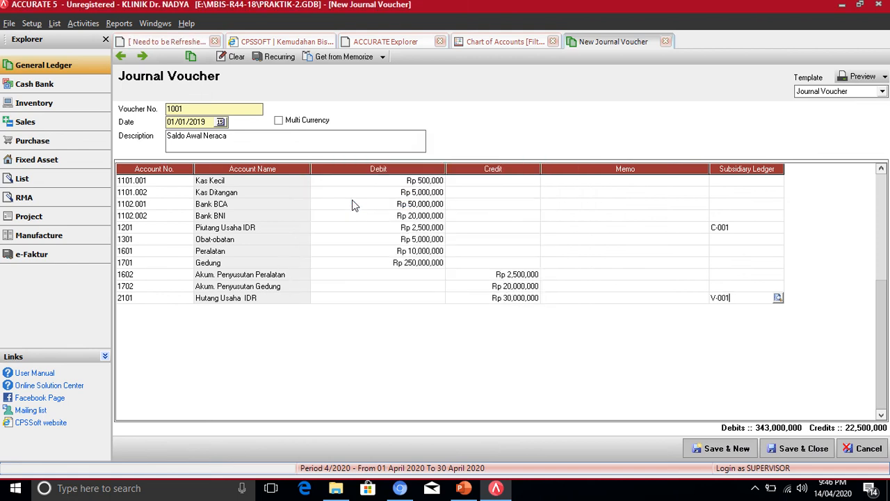
key(Return)
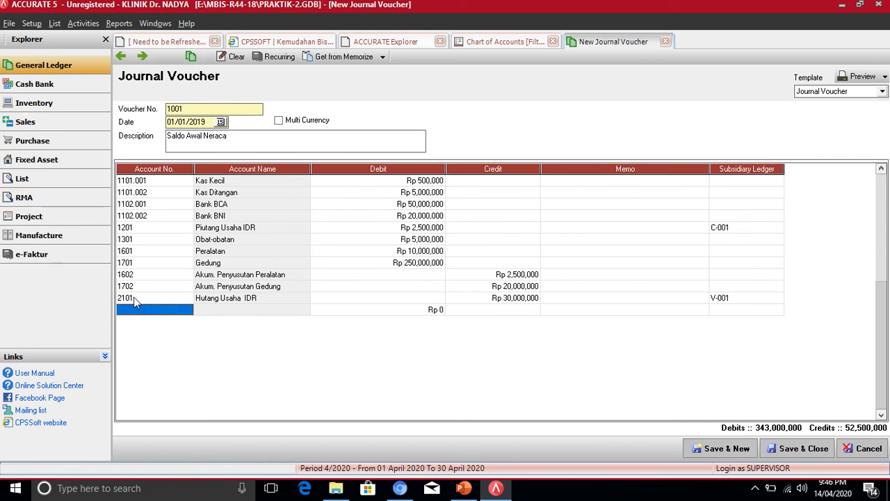
- Add a 2102 Hutang Hipotik line with a Rp 250,000,000 credit, taken from the reference slide
click(465, 488)
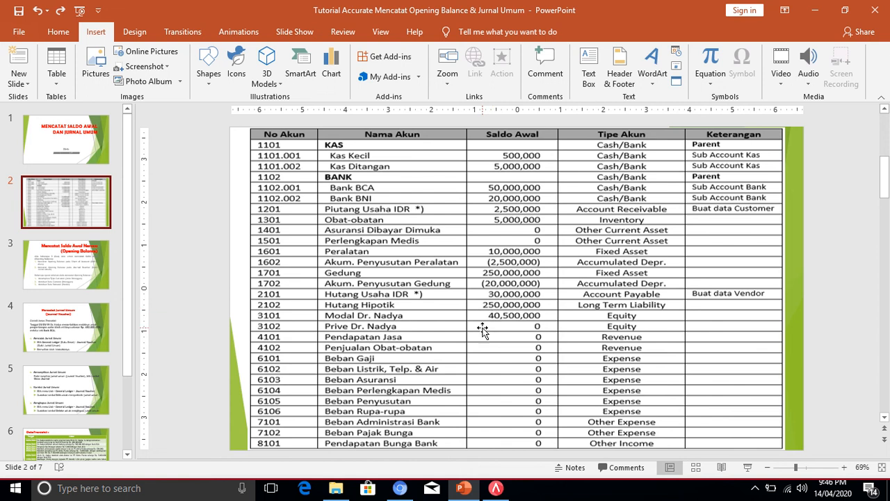
click(497, 489)
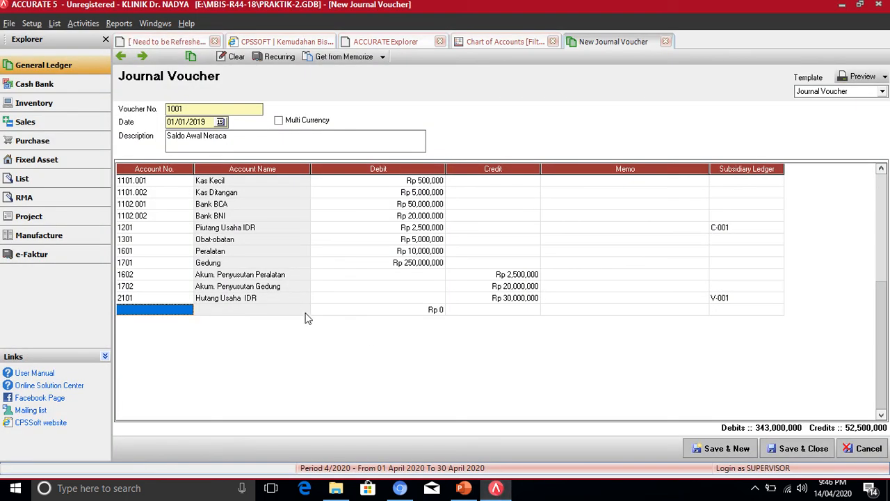
click(186, 310)
click(187, 310)
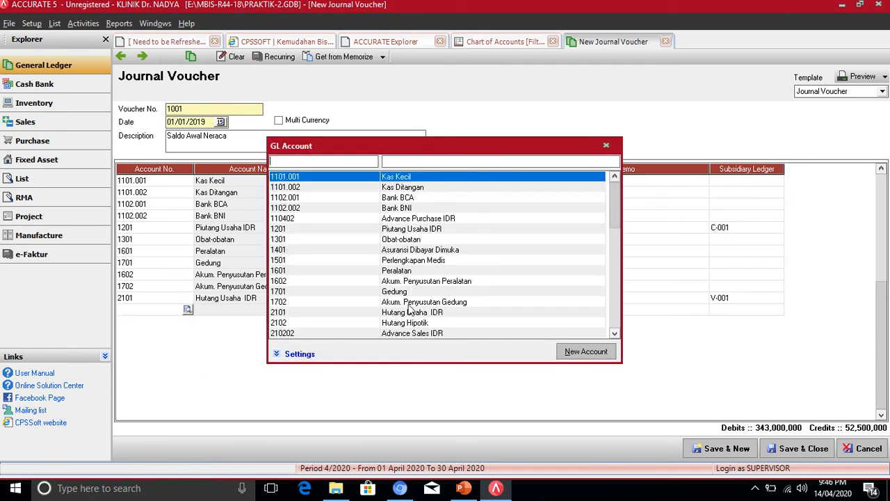
double_click(411, 323)
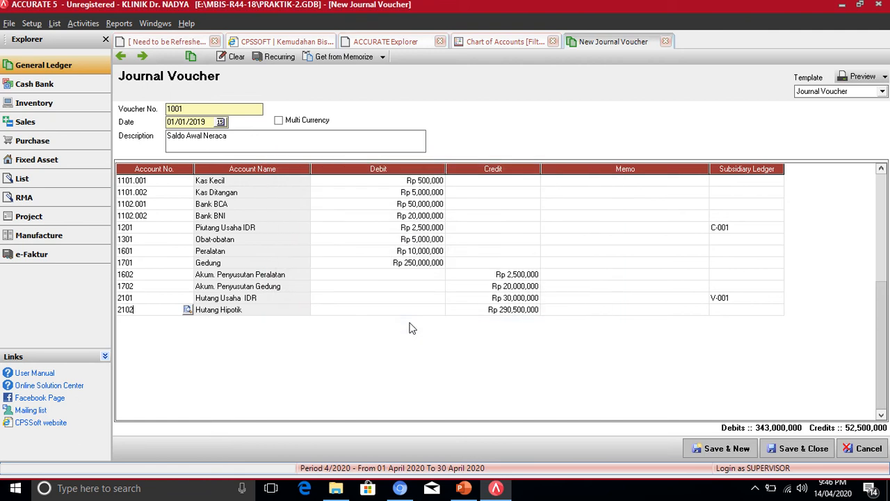
click(505, 312)
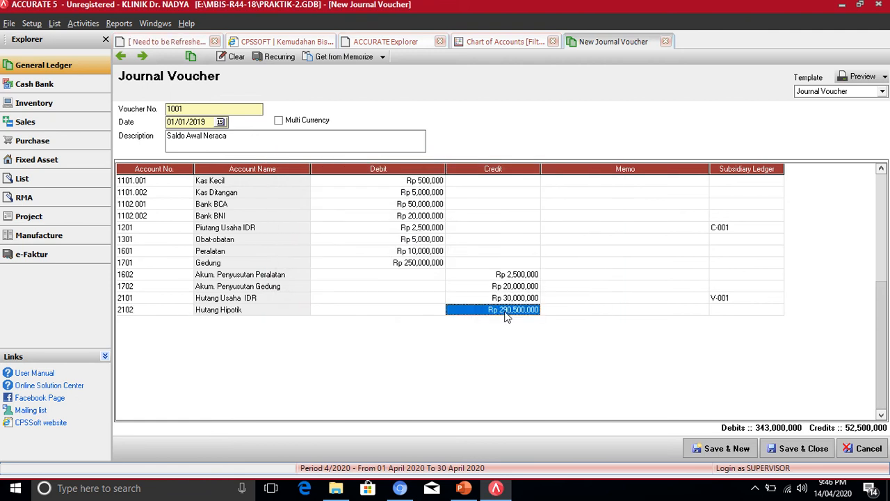
click(505, 312)
text(2)
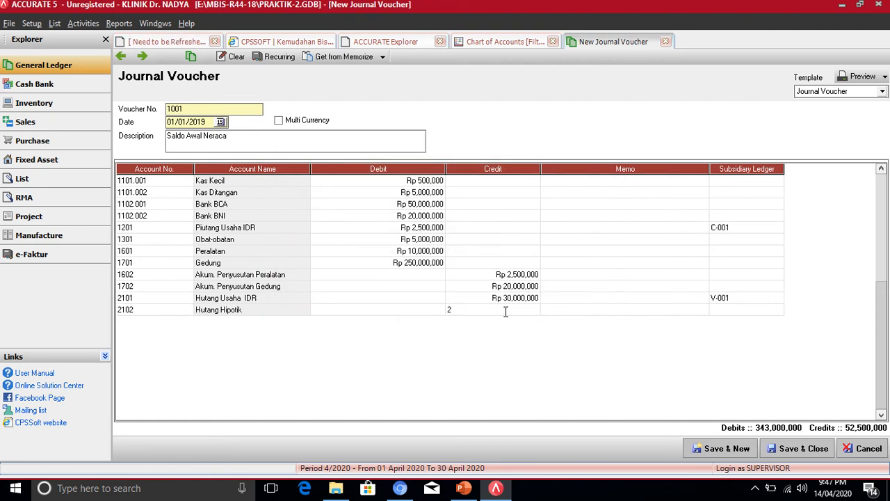
text(50000000)
key(Return)
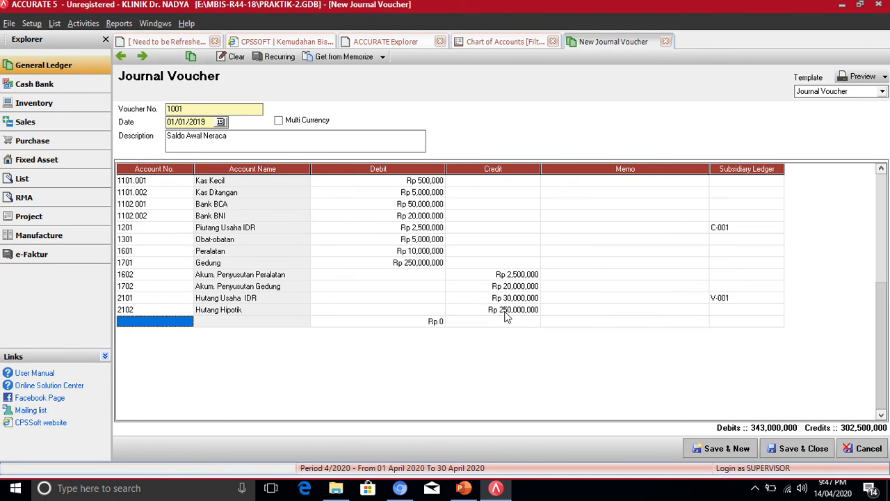
click(504, 490)
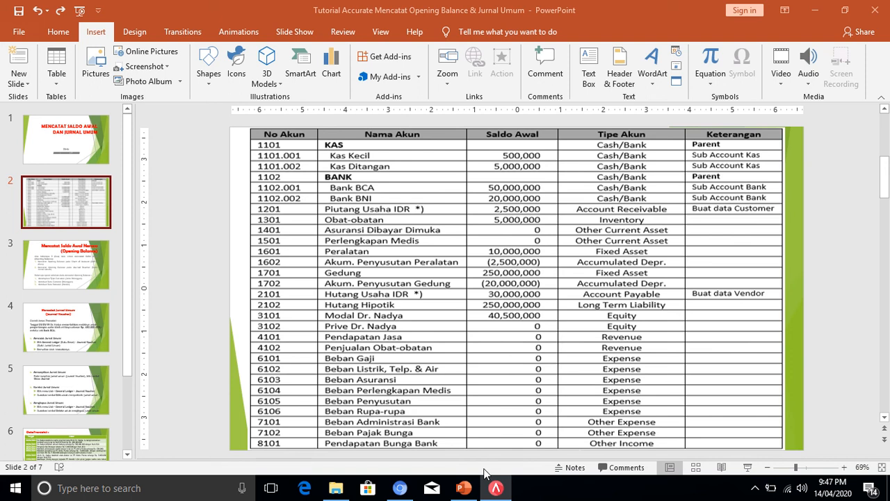
- Add account 3101 Modal with the balancing 40,500,000 credit, making both totals 343,000,000
click(495, 491)
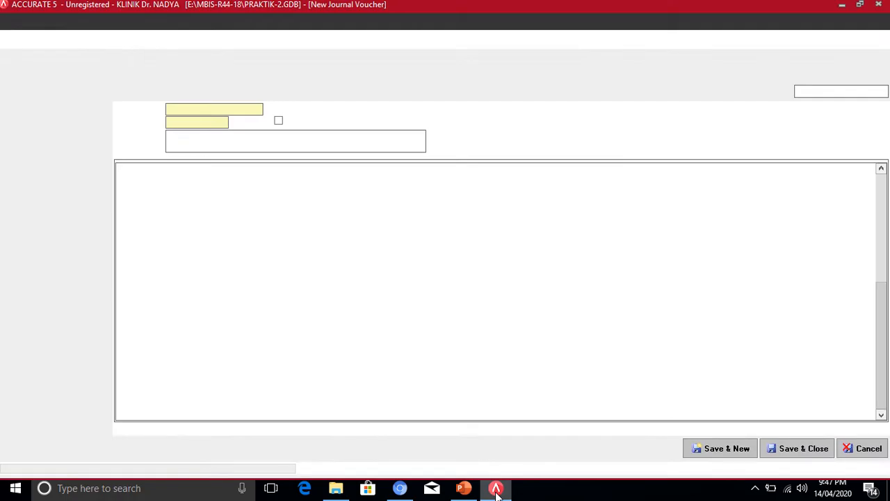
click(175, 322)
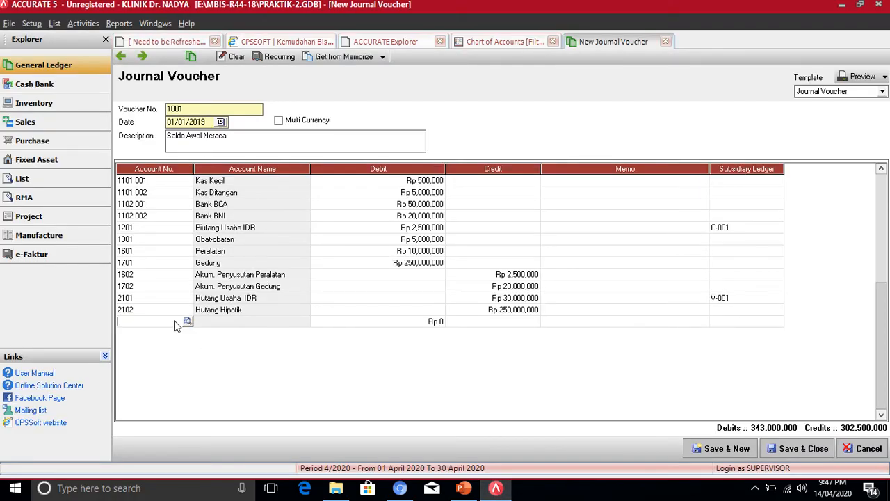
click(187, 321)
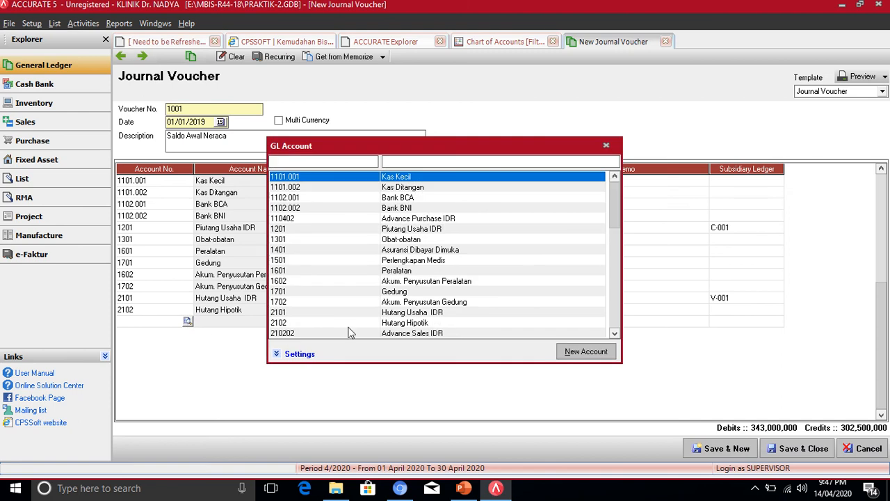
click(618, 334)
click(618, 334)
click(618, 335)
click(617, 335)
click(618, 334)
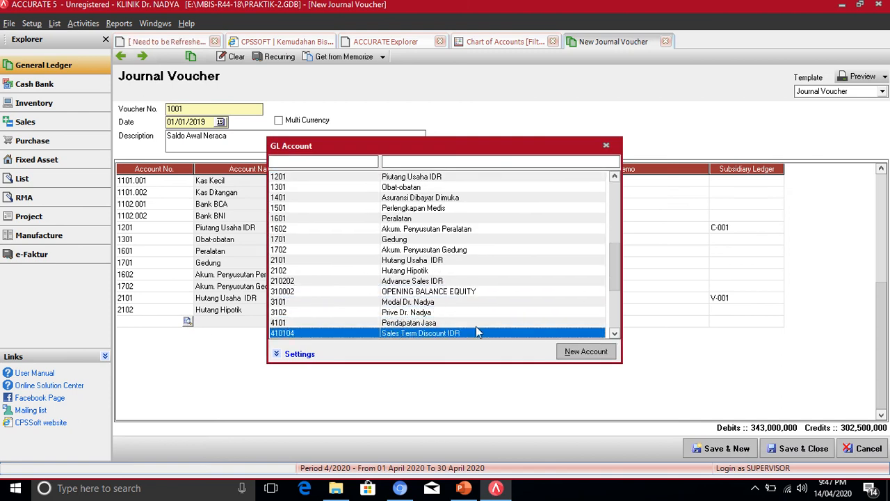
double_click(405, 302)
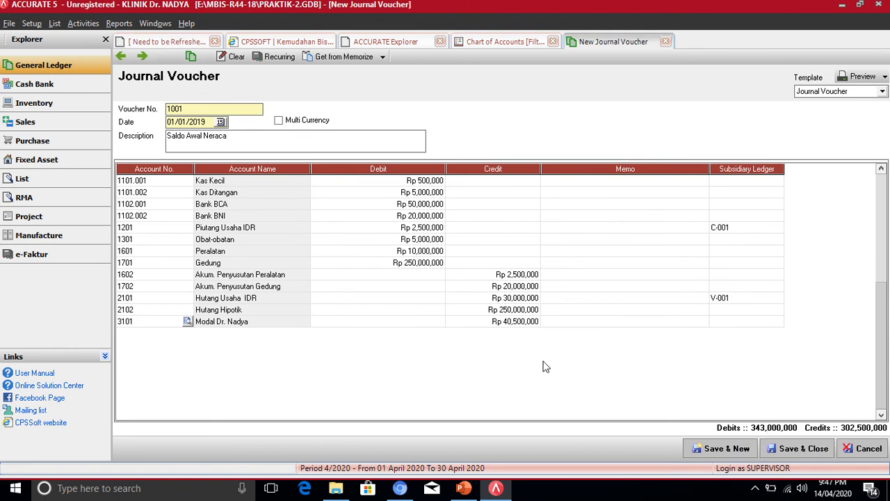
key(Down)
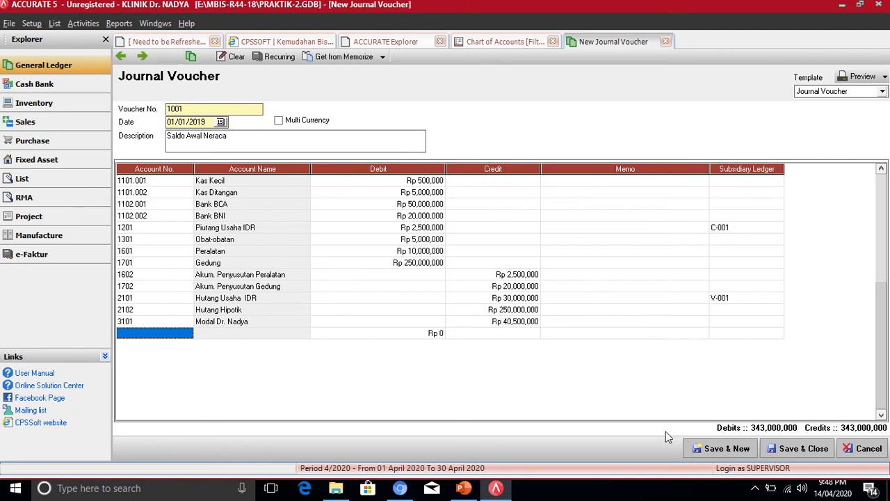
- Save voucher 1001 and review refreshed Chart of Accounts balances, e.g. 3101 Modal 40,500,000
click(803, 449)
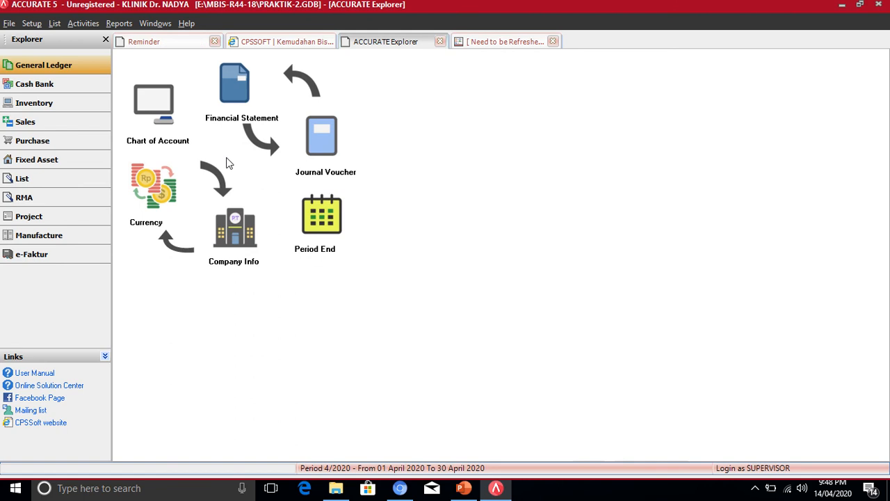
click(149, 105)
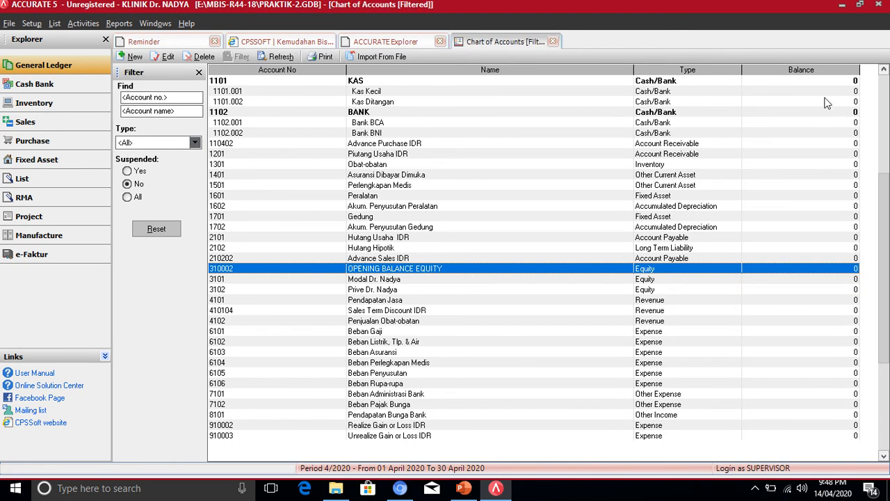
click(281, 56)
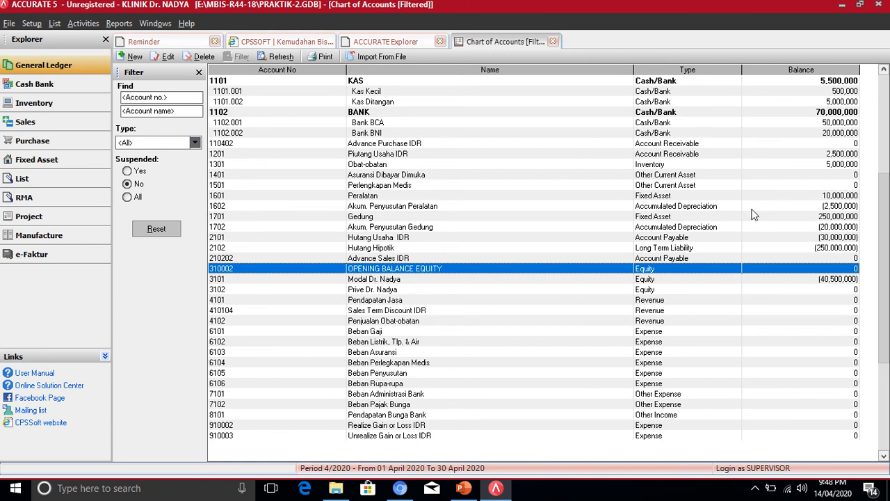
click(824, 281)
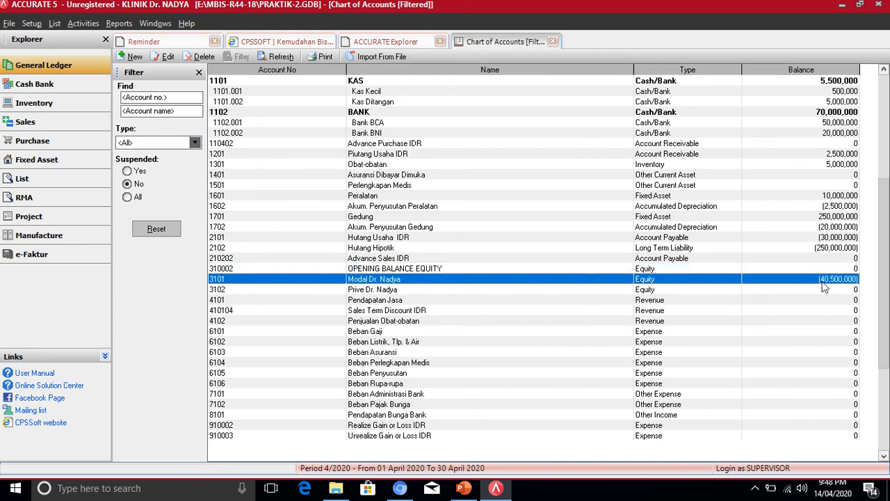
click(384, 270)
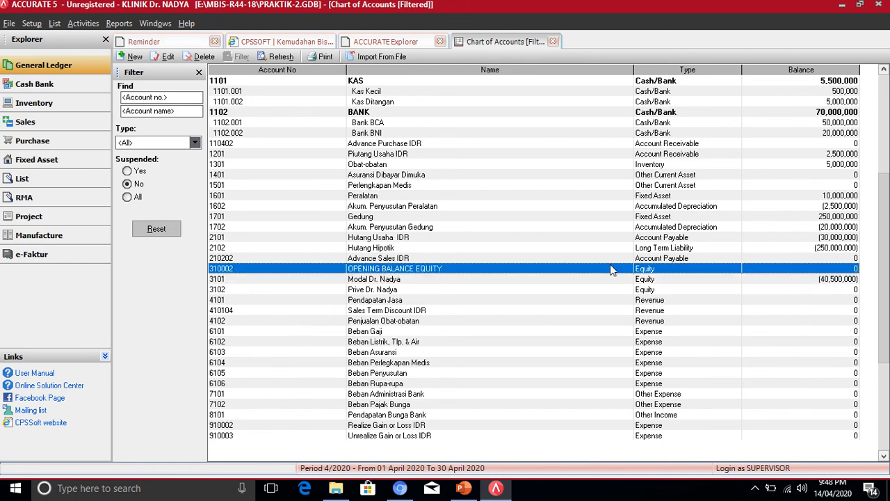
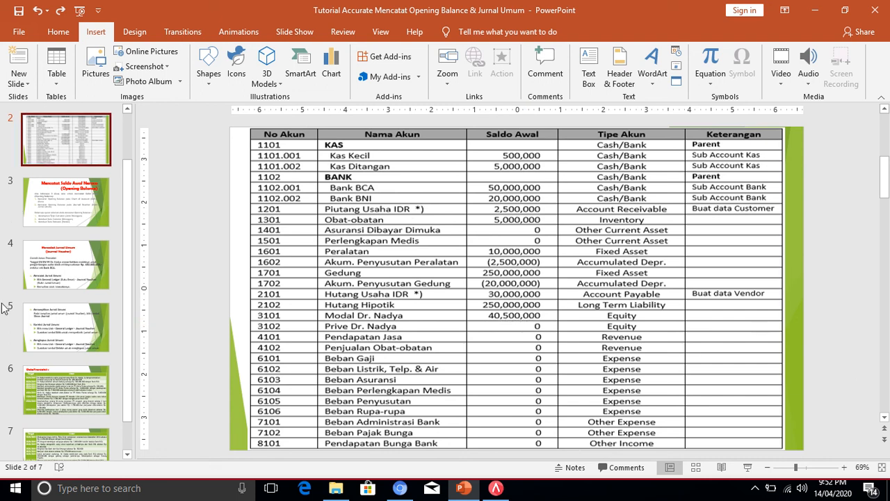
- View the slide on recording journal vouchers, then return to Accurate's Chart of Accounts
click(60, 275)
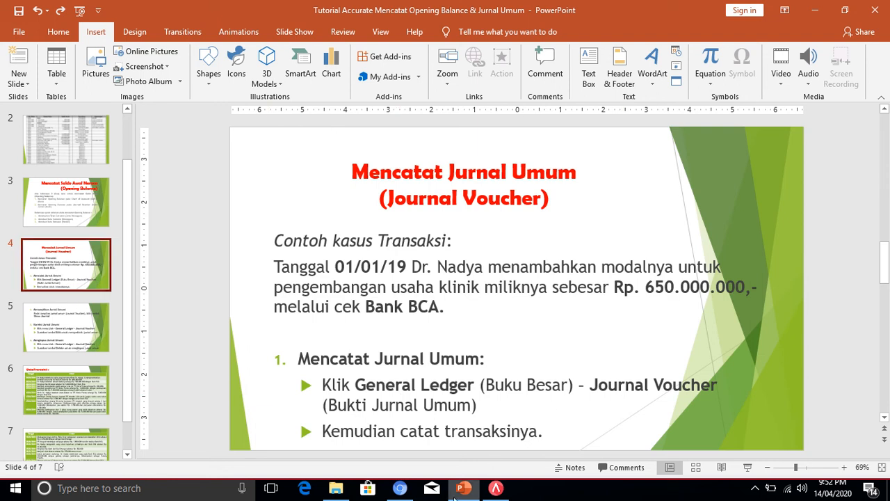
click(498, 491)
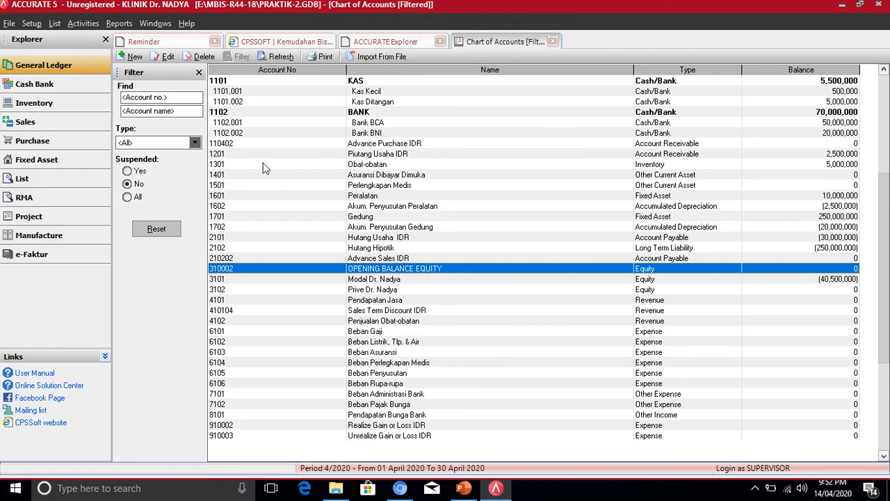
- Start a new journal voucher 1002 from General Ledger, then cancel it unsaved
click(43, 68)
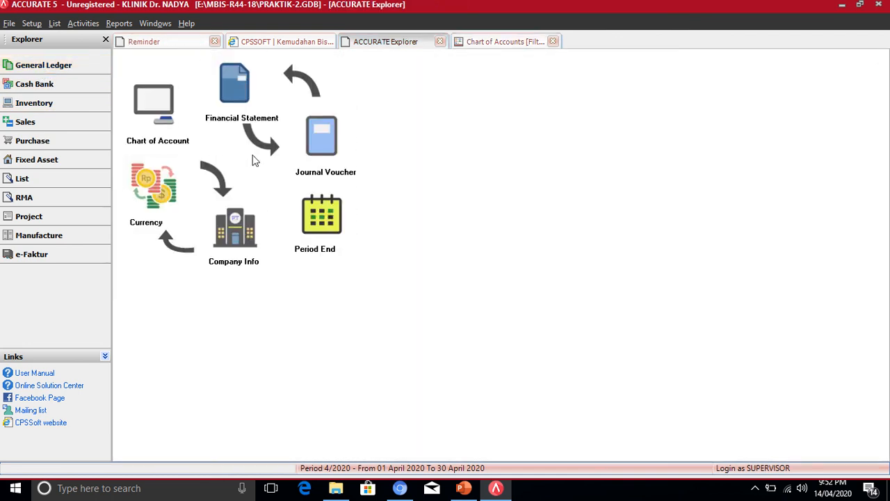
click(331, 143)
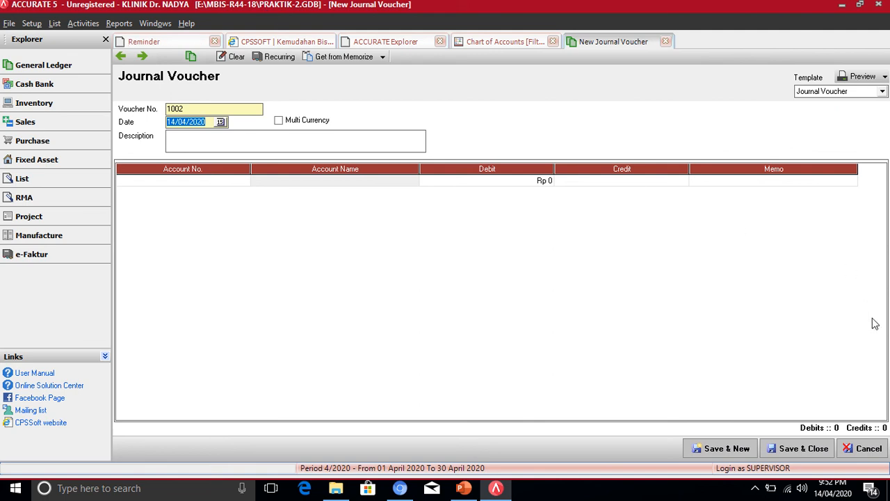
click(867, 445)
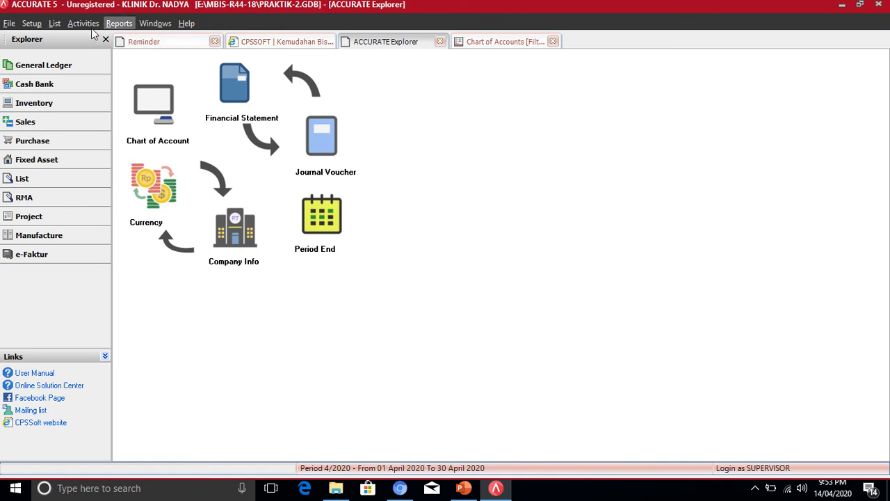
- Close the PRAKTIK-2 data via File > Open/Login, backing it up to PRAKTIK-2 Tuesday.gbk
click(9, 24)
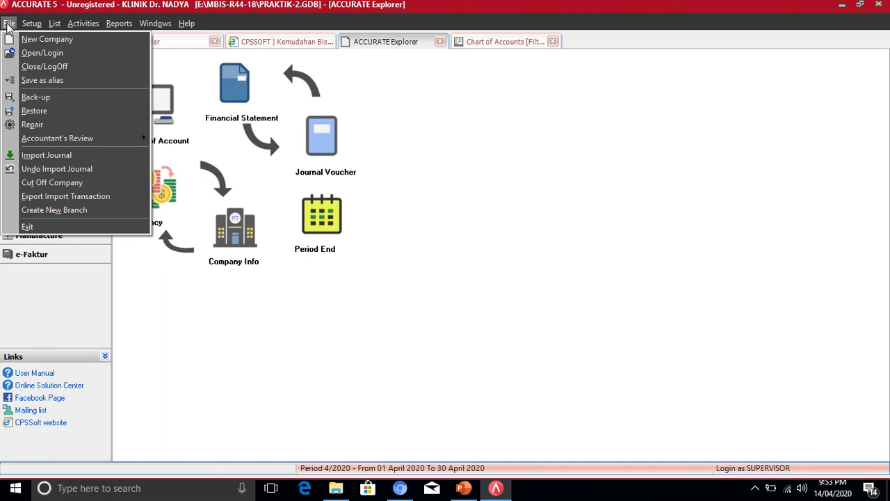
click(29, 53)
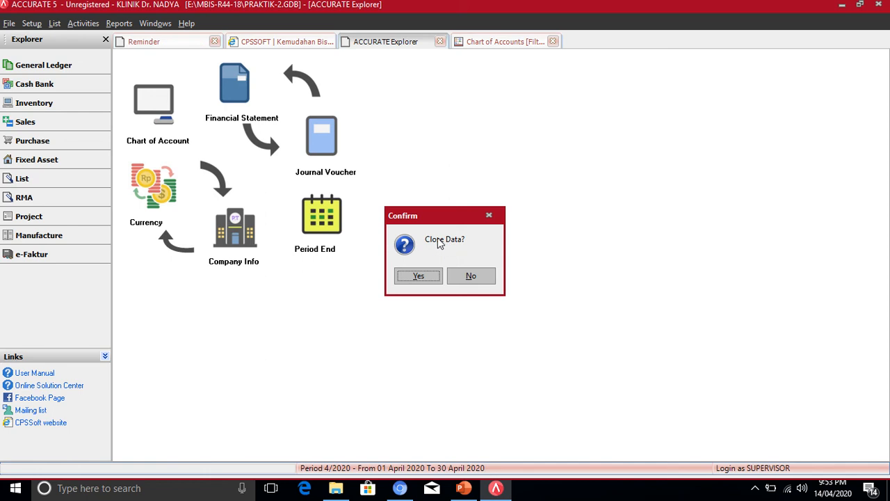
click(418, 276)
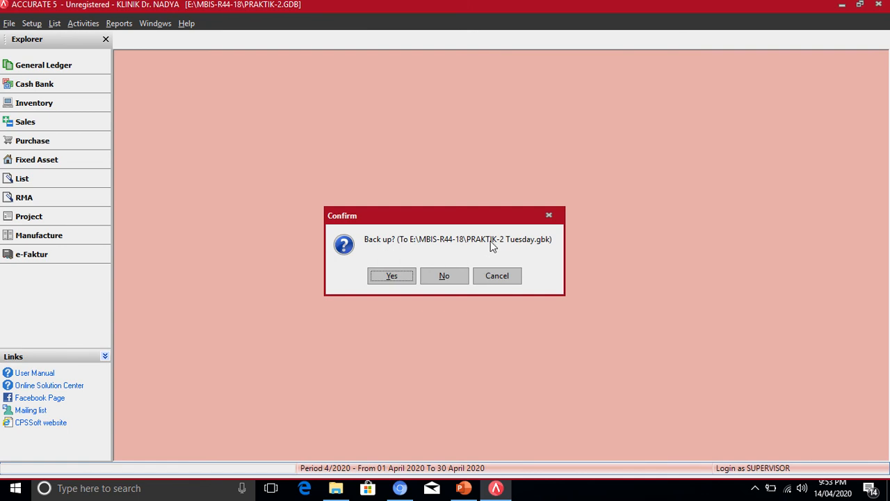
click(387, 277)
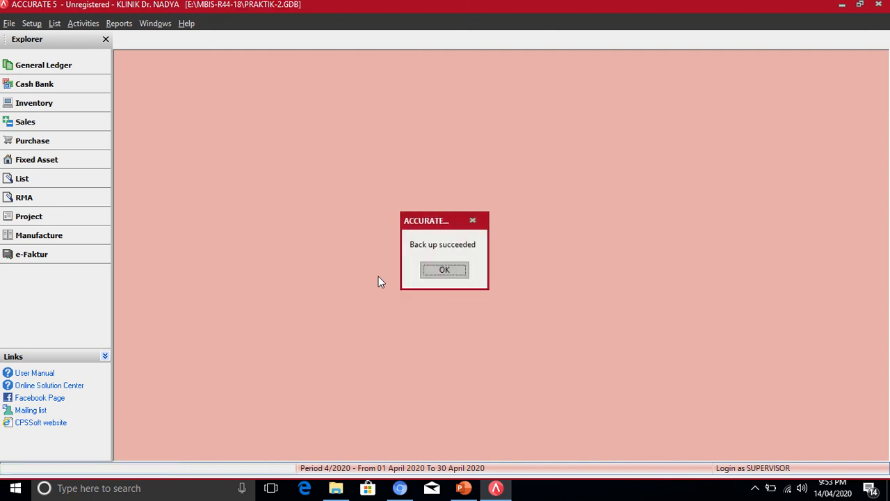
click(443, 269)
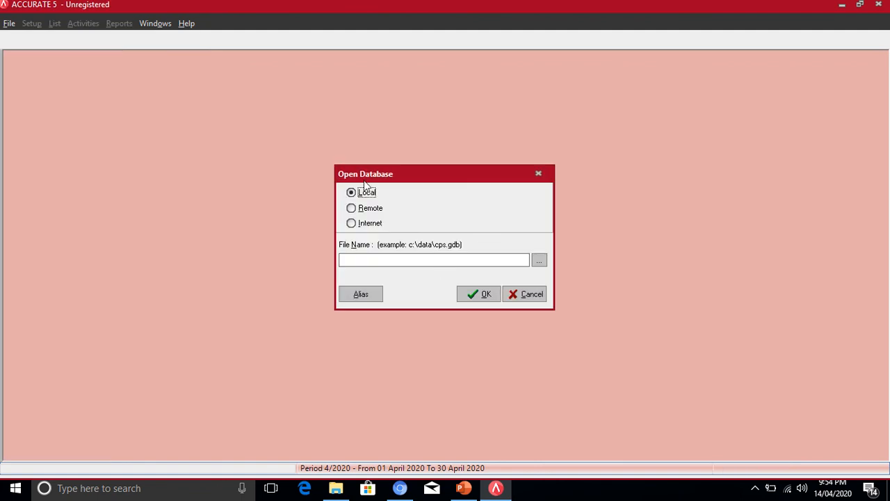
- Copy and paste PRAKTIK-2.GDB in the MBIS-R44-18 folder, creating PRAKTIK-2 - Copy
click(542, 261)
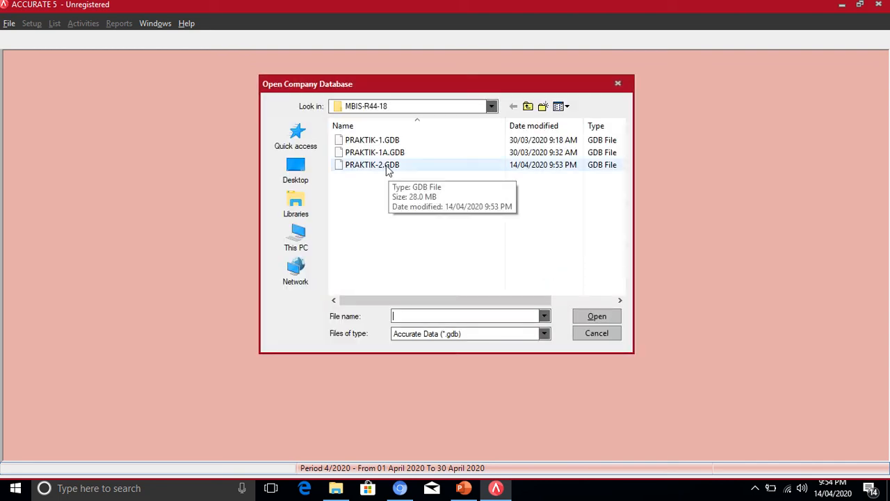
click(388, 171)
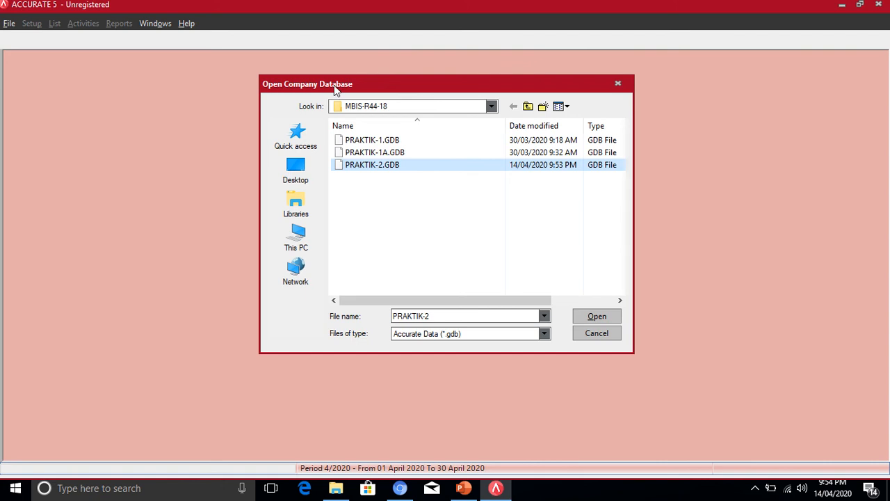
double_click(376, 165)
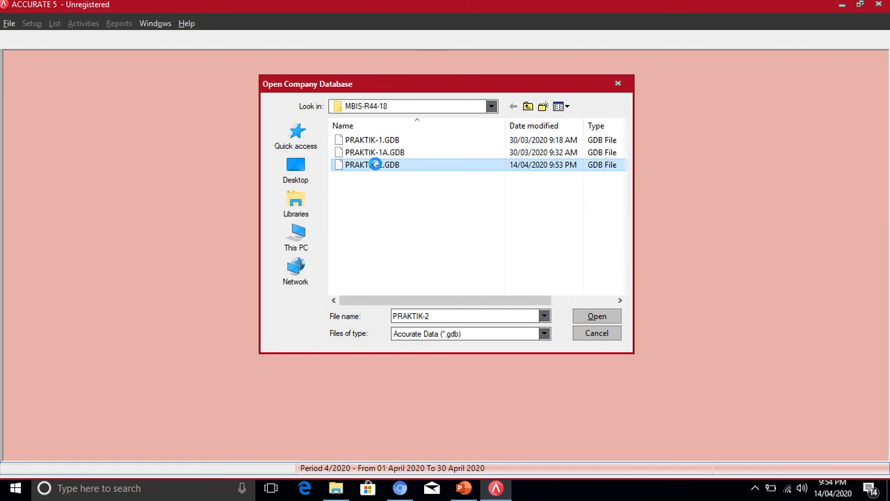
right_click(376, 165)
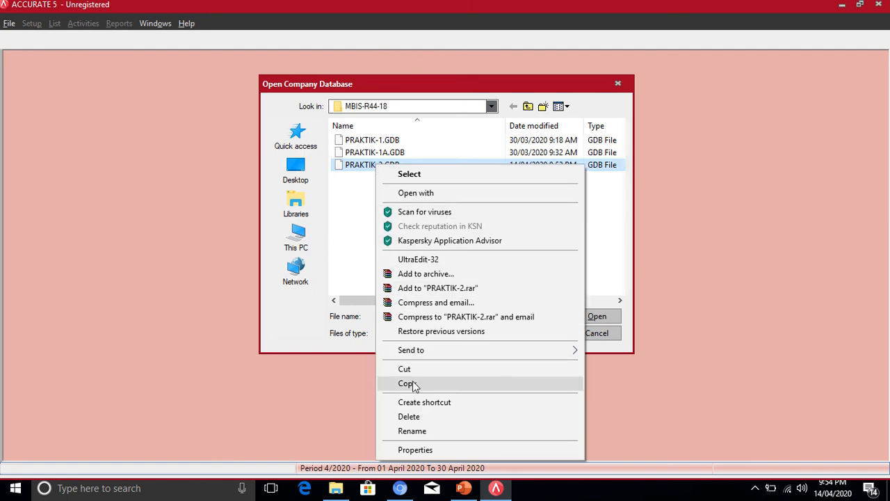
click(344, 254)
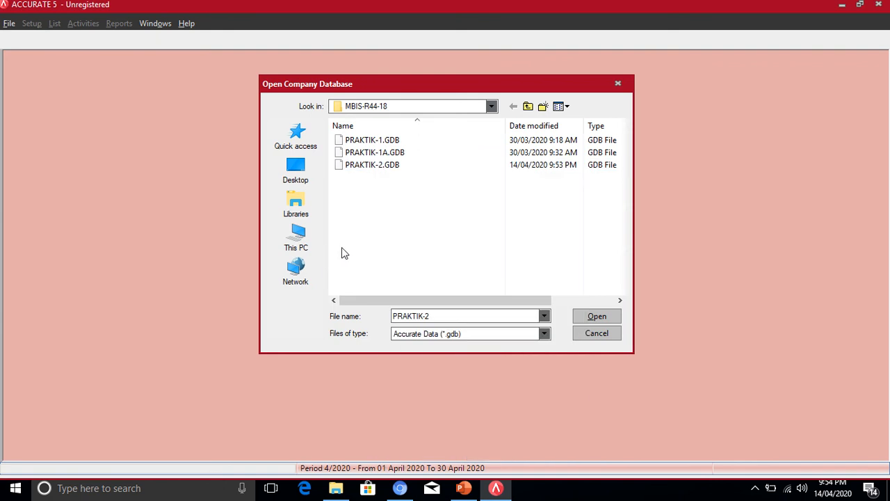
right_click(385, 169)
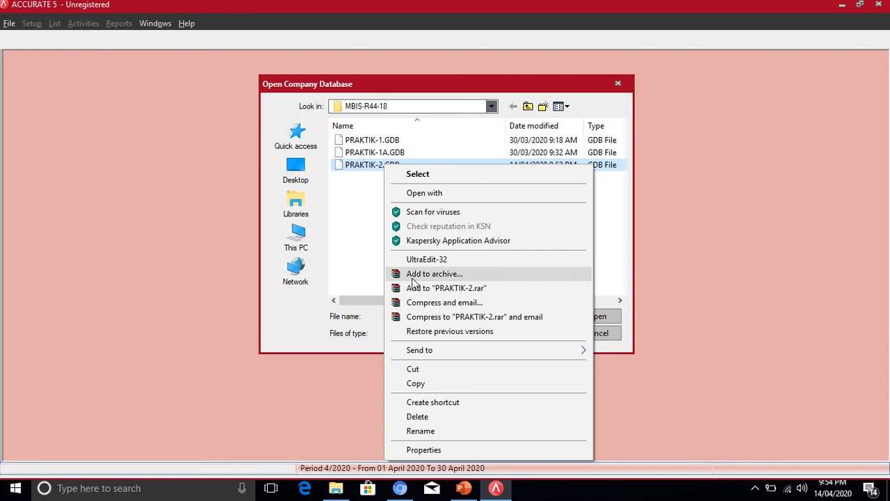
click(418, 384)
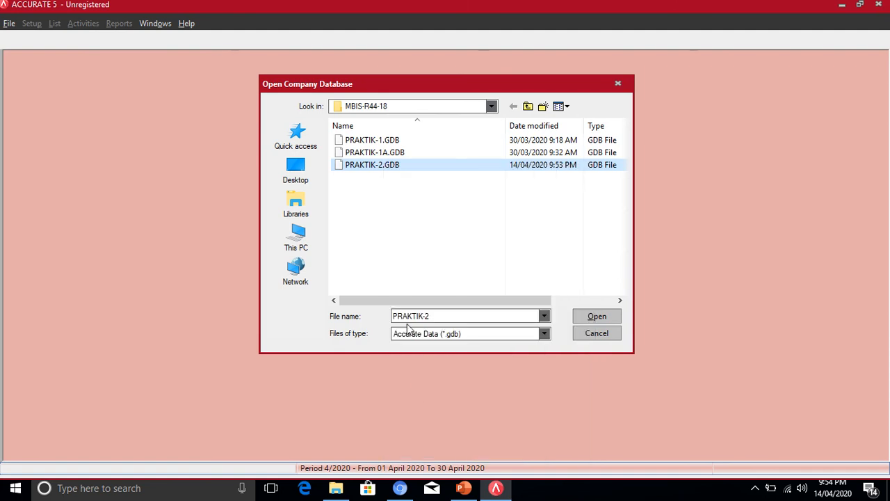
right_click(398, 200)
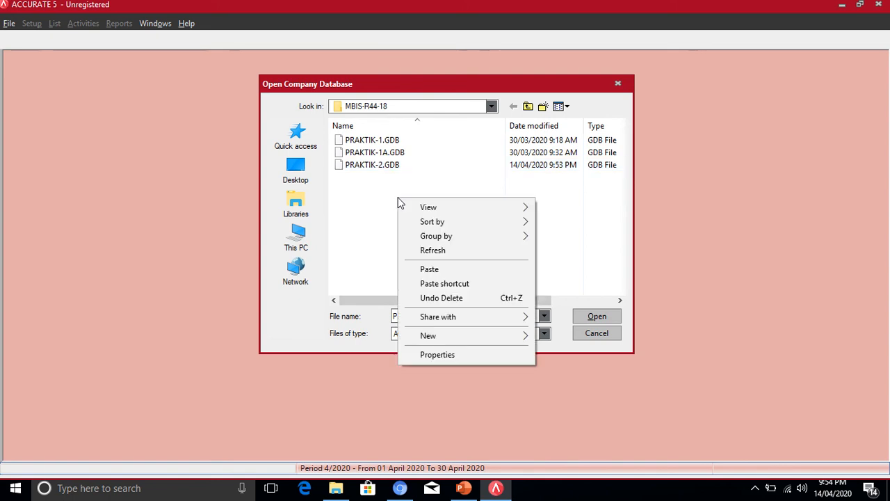
click(370, 222)
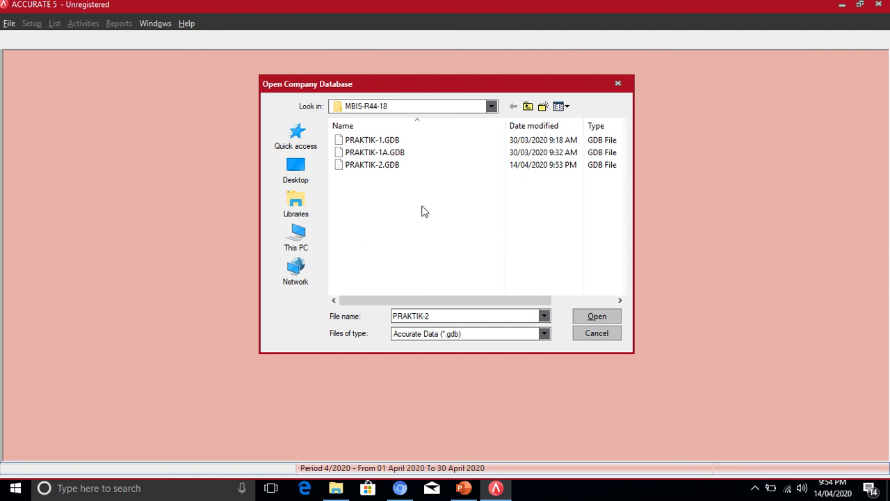
right_click(395, 188)
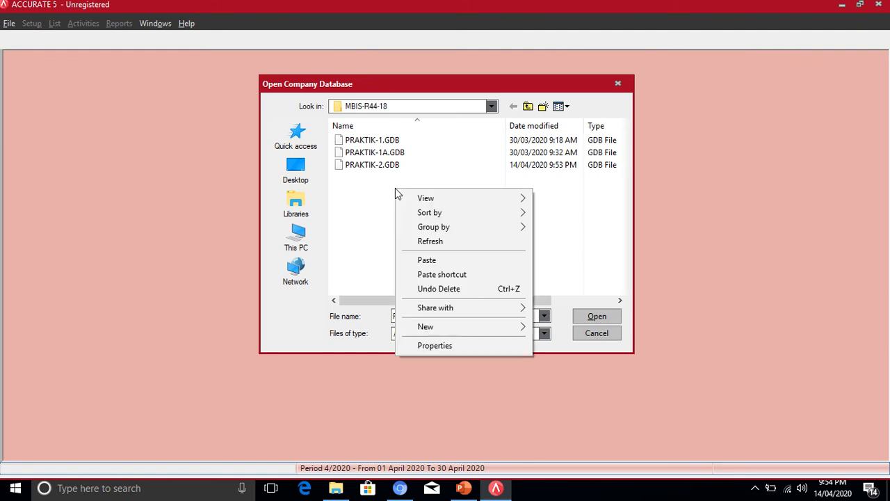
click(426, 261)
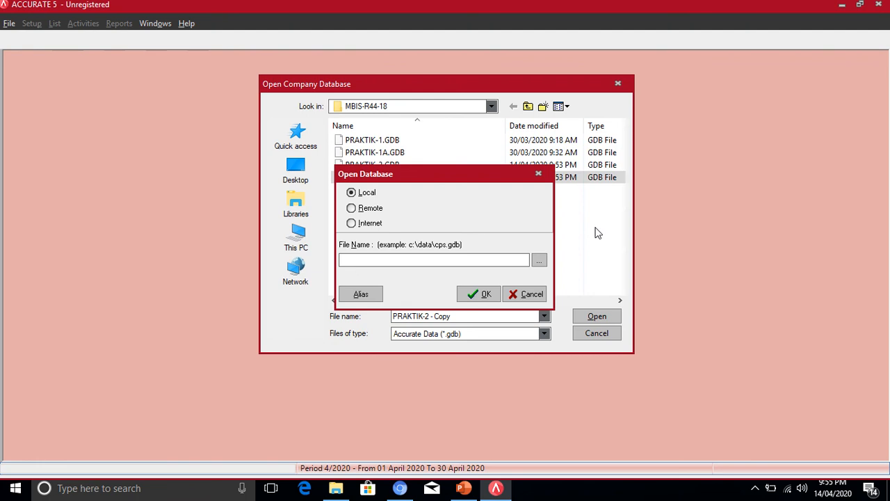
- Rename 'PRAKTIK-2 - Copy.GDB' to PRAKTIK-3.GDB in the database browser
key(Escape)
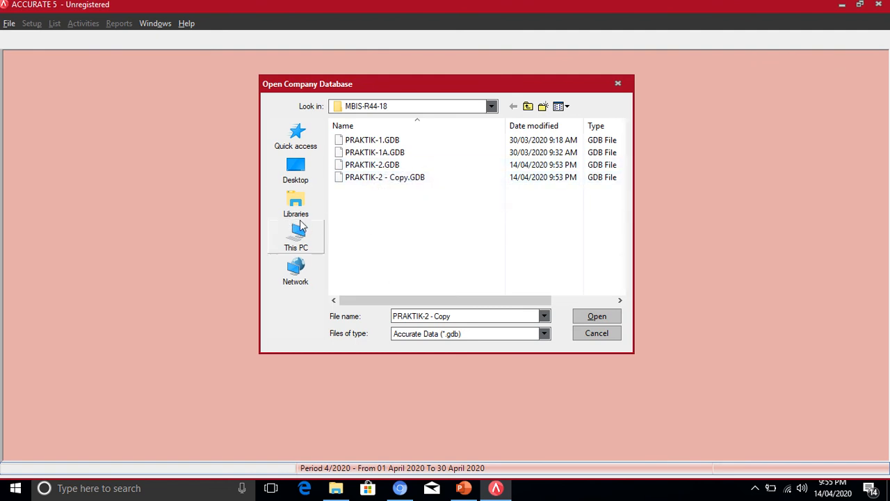
right_click(371, 182)
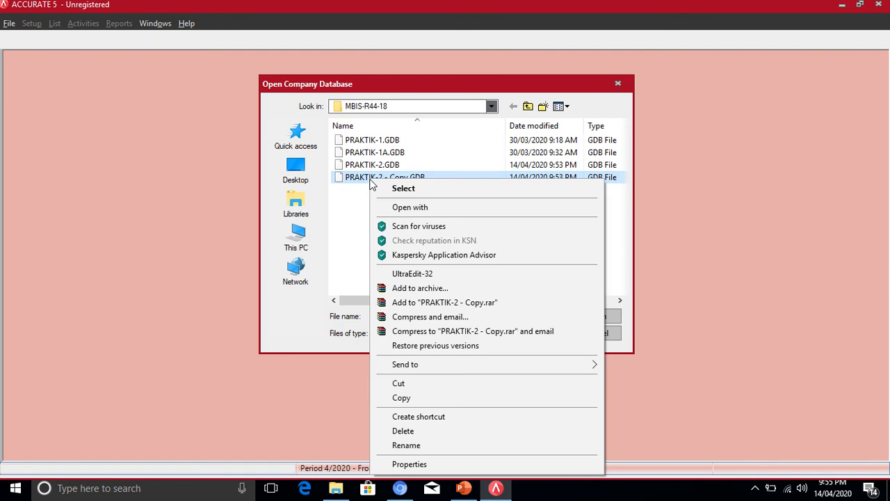
click(362, 241)
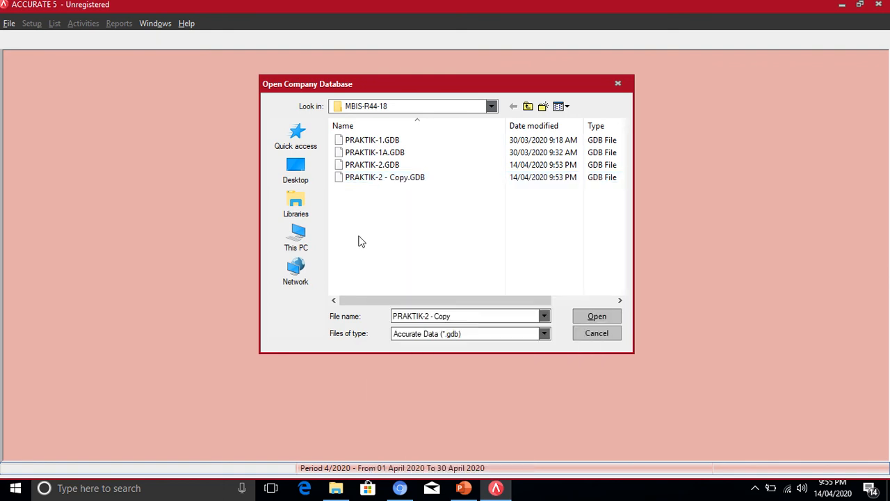
right_click(399, 179)
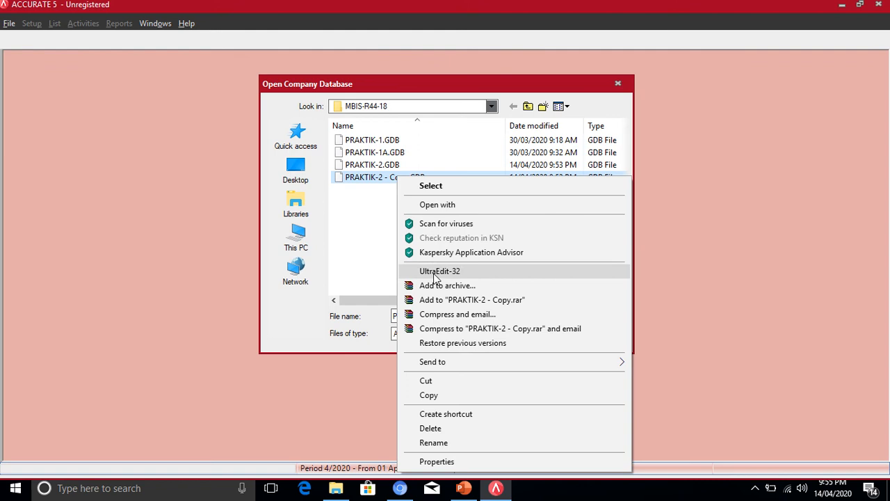
click(434, 443)
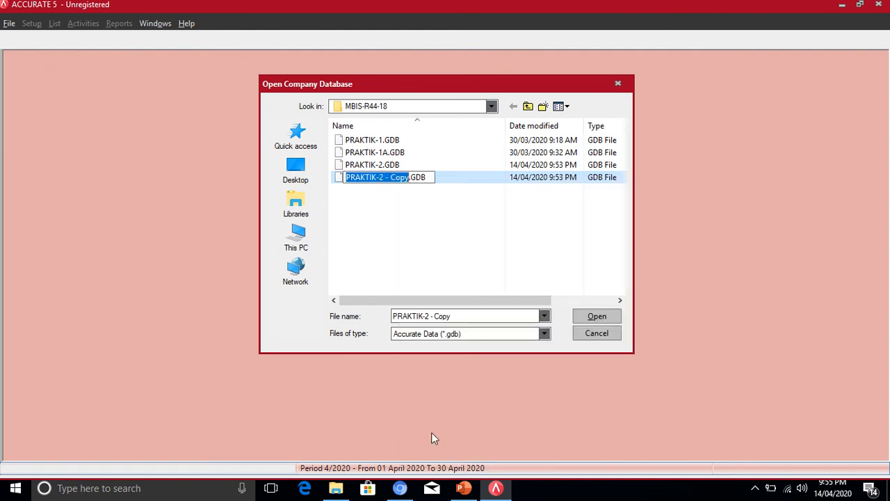
click(407, 178)
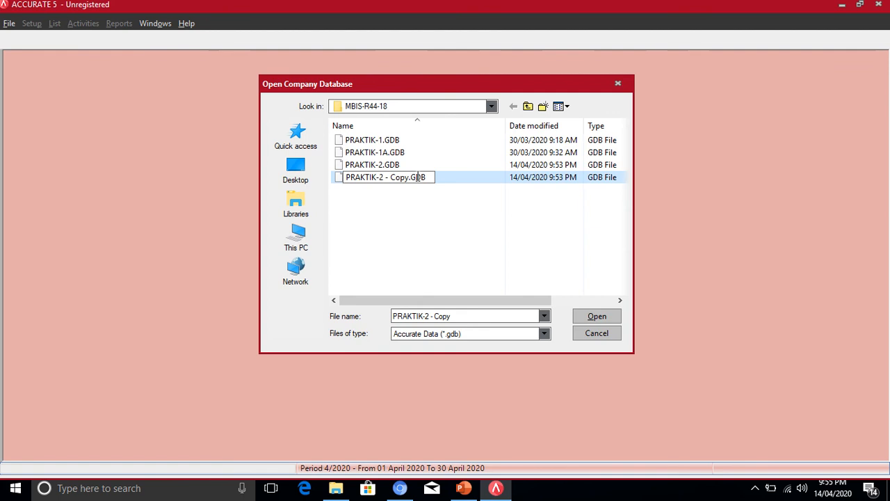
key(BackSpace)
key(BackSpace)
key(BackSpace)
key(BackSpace)
key(BackSpace)
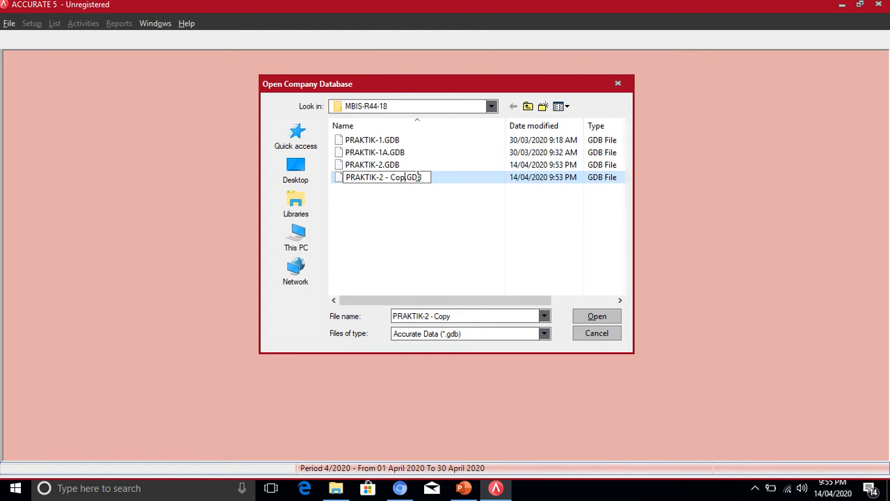
key(BackSpace)
key(BackSpace)
key(BackSpace)
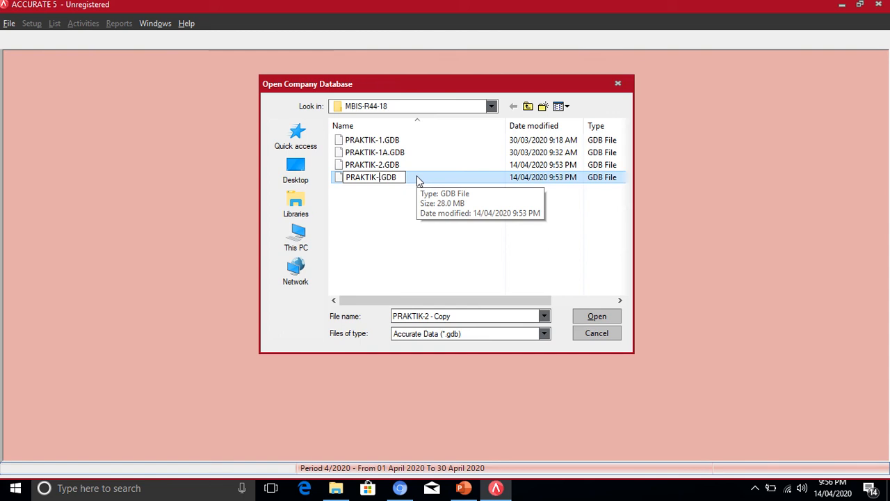
text(3)
click(433, 256)
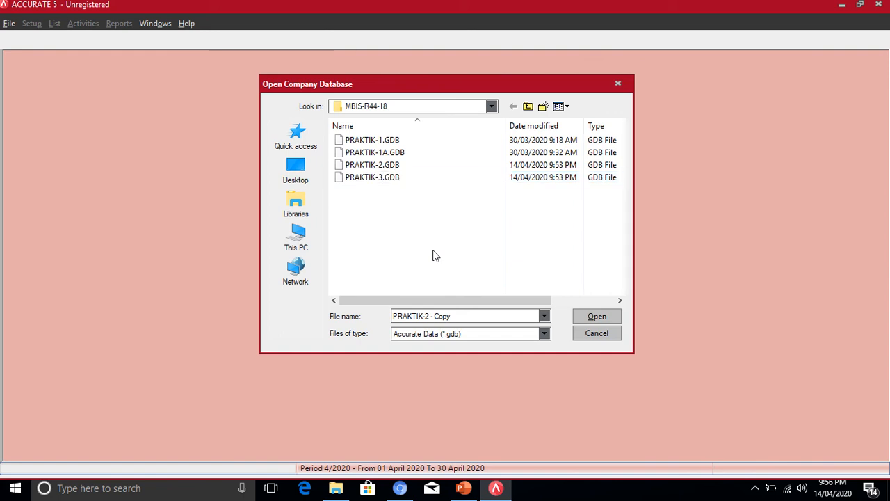
- Open PRAKTIK-3.GDB, log in with the user's password, and show the General Ledger page
double_click(372, 178)
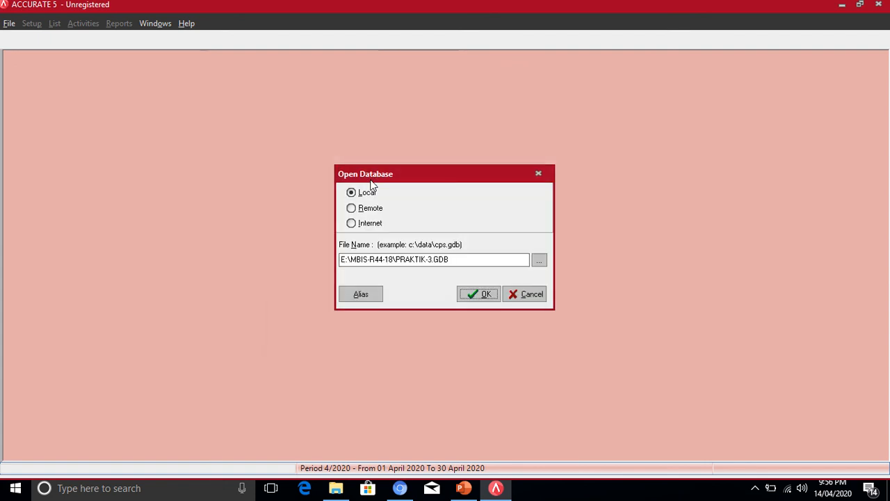
click(481, 298)
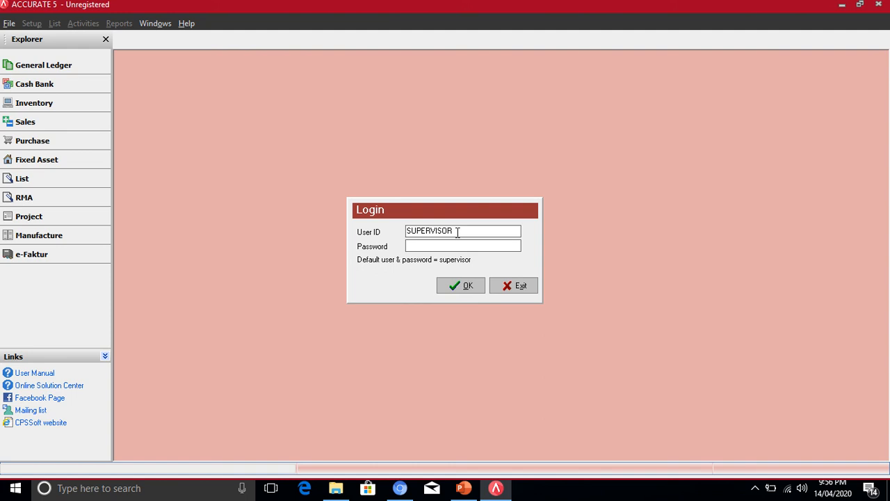
drag(457, 231, 395, 227)
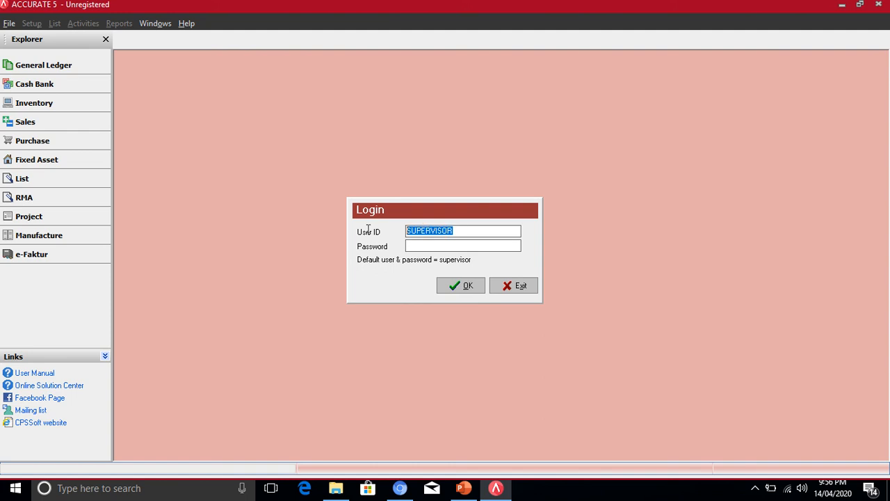
click(426, 248)
text(supervisor)
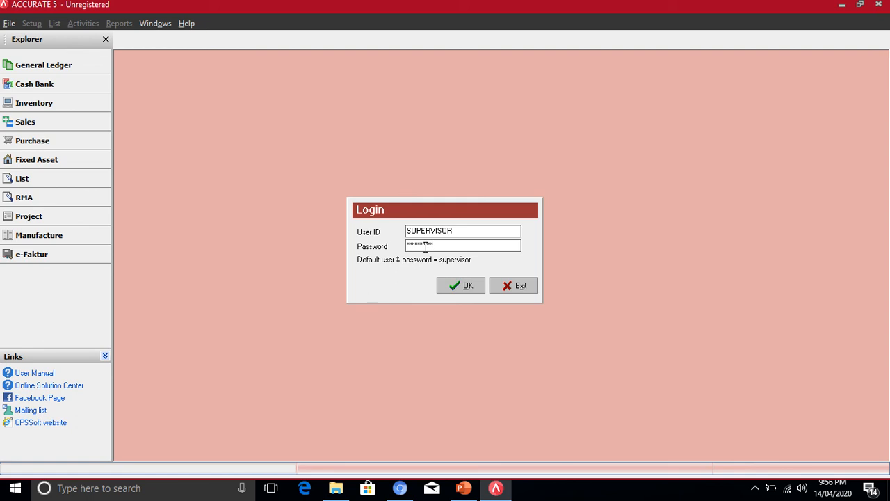
click(457, 287)
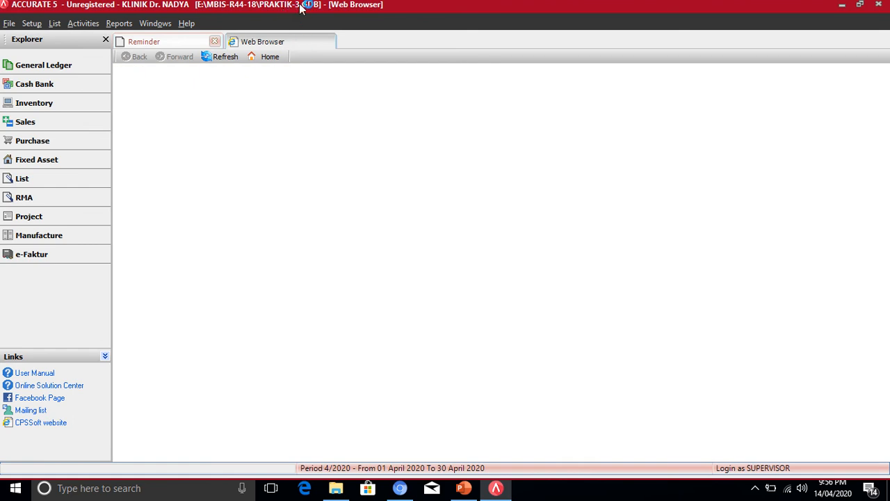
click(43, 65)
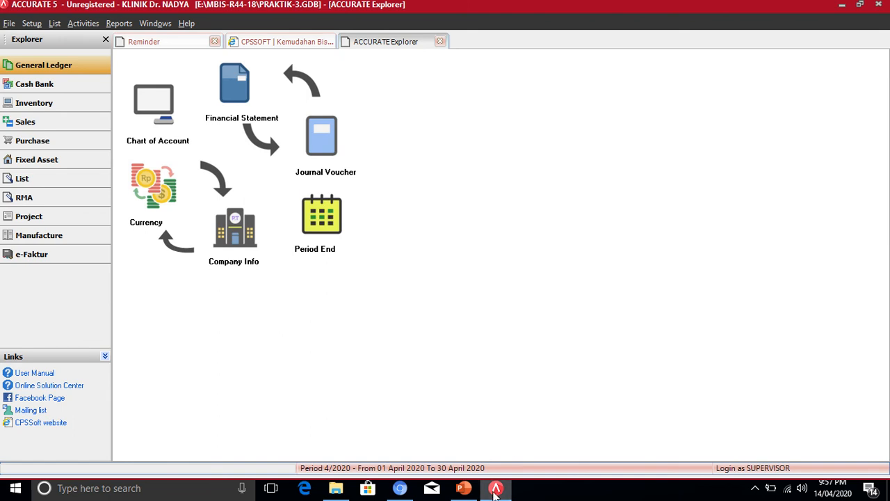
click(464, 489)
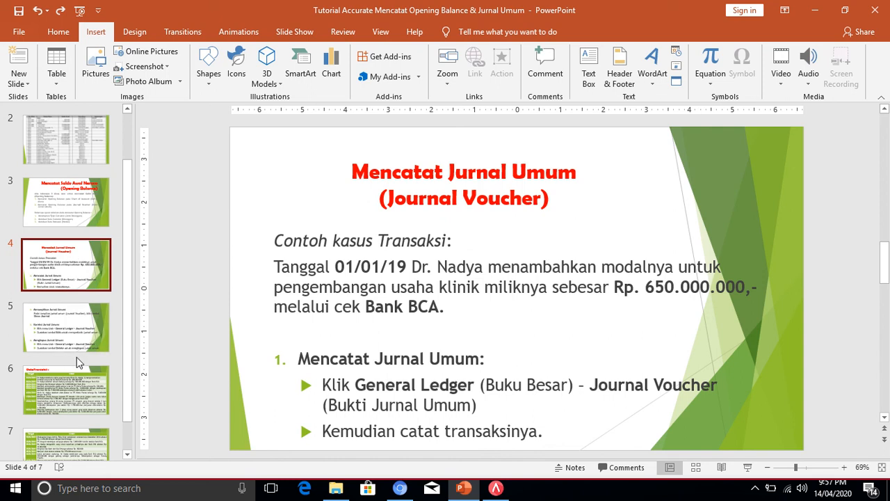
click(91, 395)
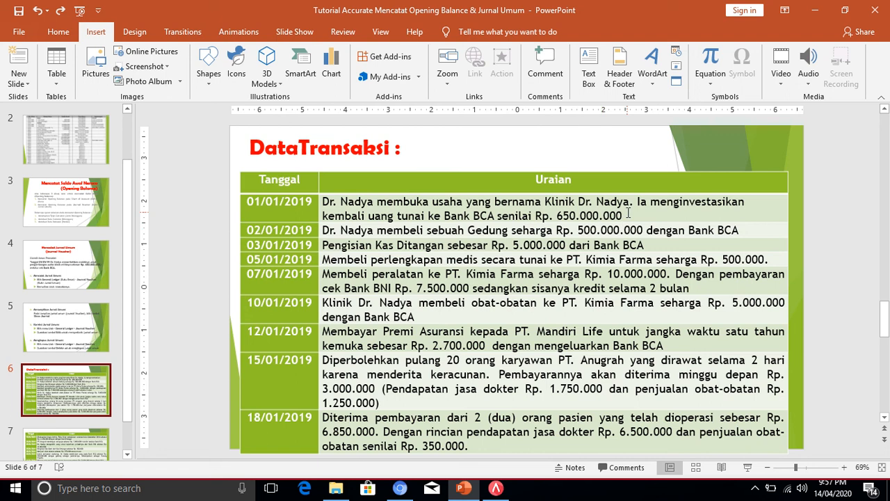
click(493, 490)
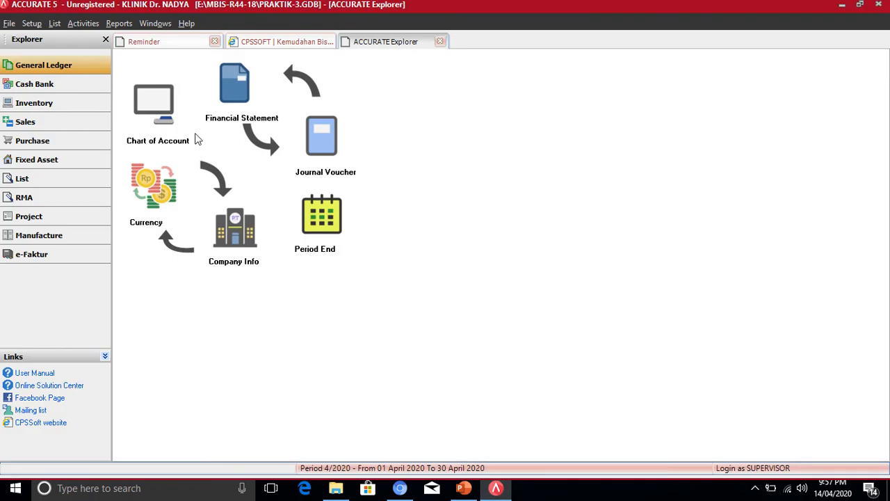
- Check the Bank BCA and 3101 capital balances in the Chart of Accounts, then switch to the DataTransaksi slide
click(149, 98)
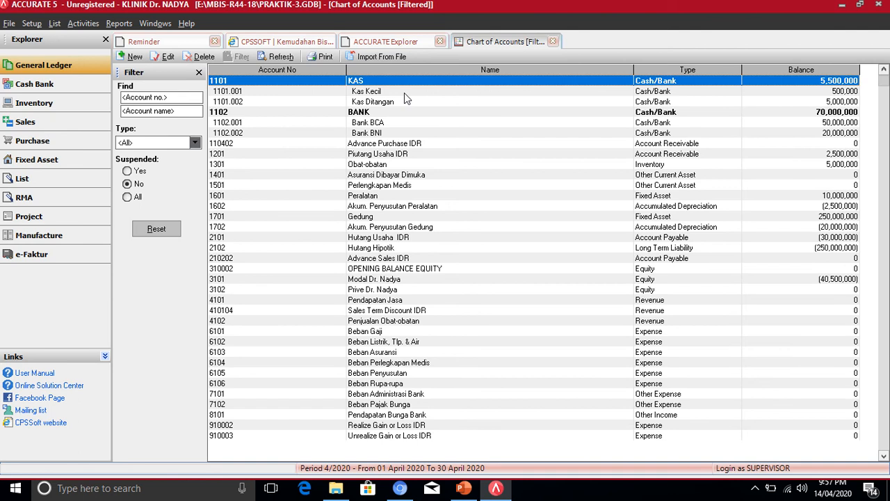
click(414, 123)
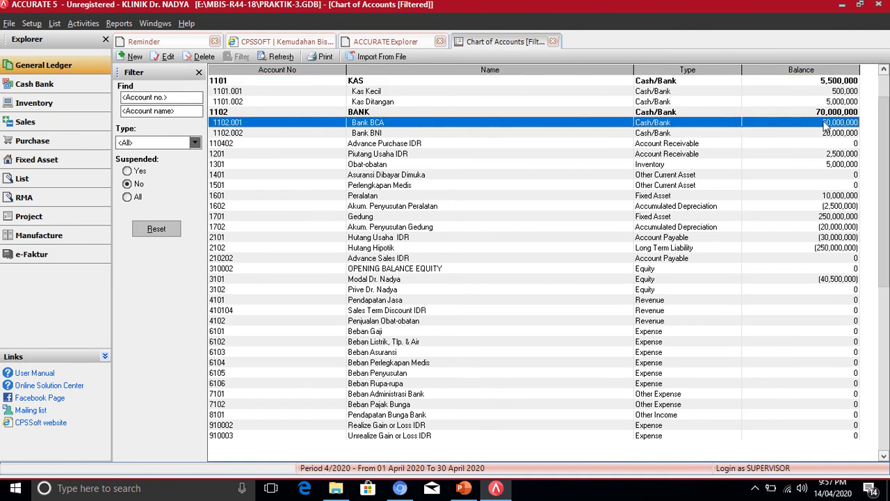
click(380, 283)
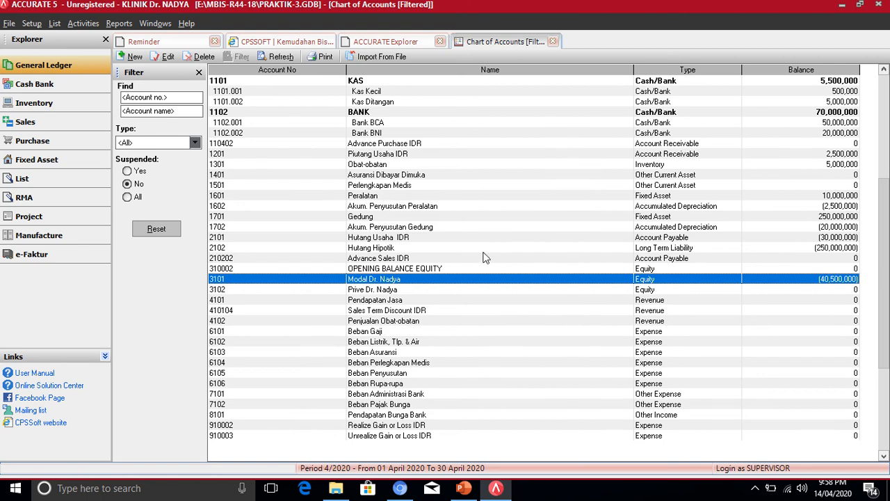
click(503, 493)
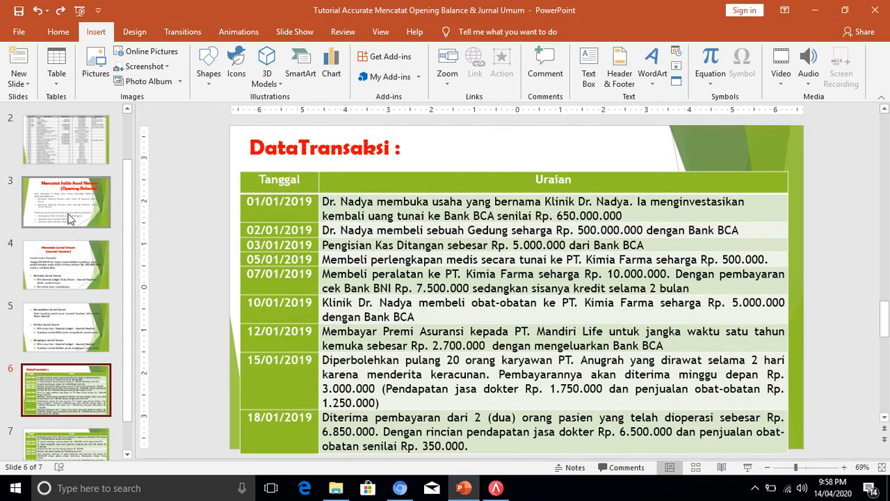
- Highlight the 01/01/19 example transaction on the Mencatat Jurnal Umum slide, then return to Accurate
click(70, 211)
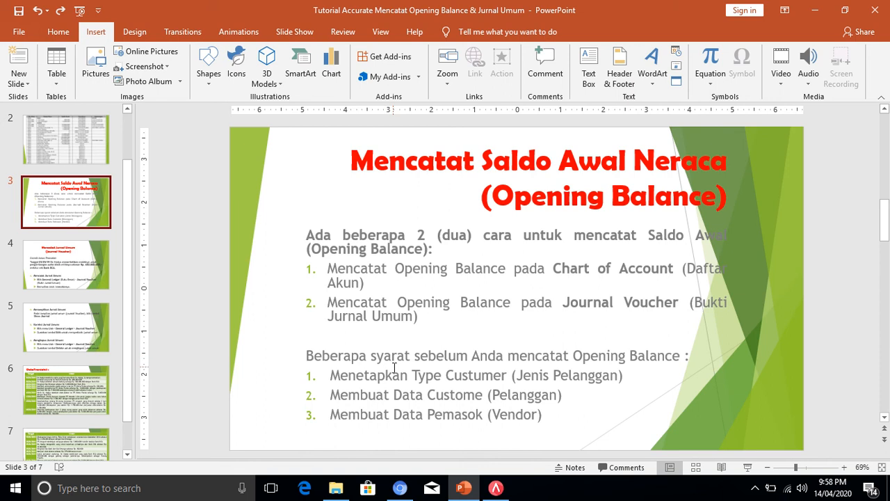
click(57, 268)
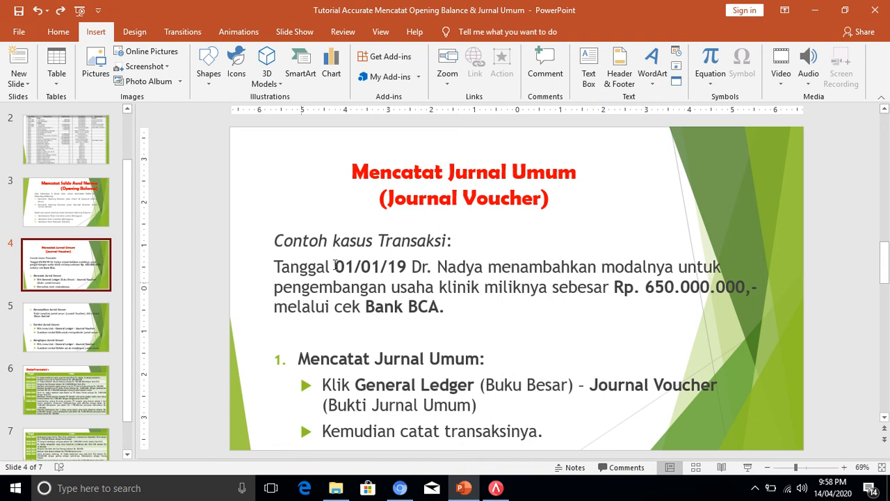
drag(453, 309, 275, 269)
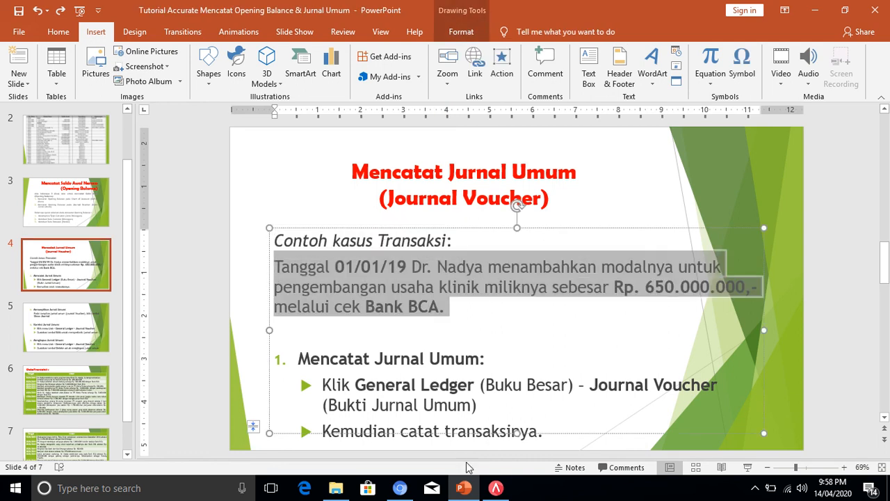
click(496, 488)
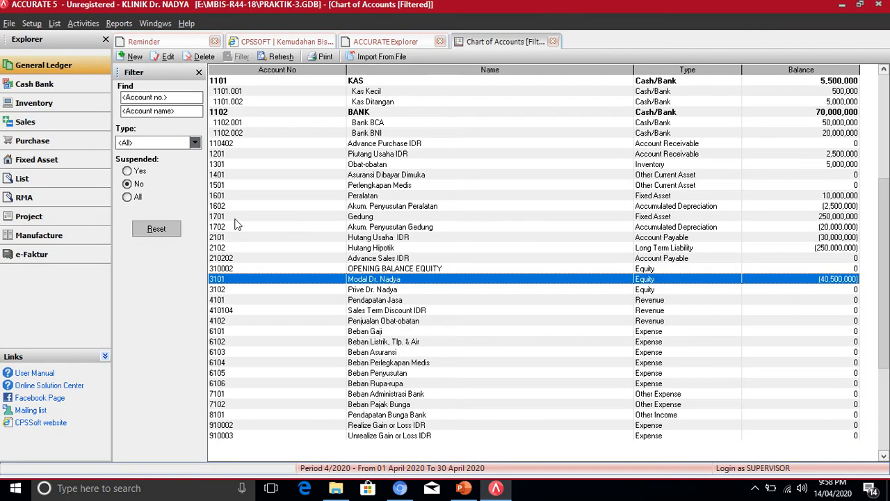
- Open a new journal voucher 1002 and date it 01/01/2019
click(28, 72)
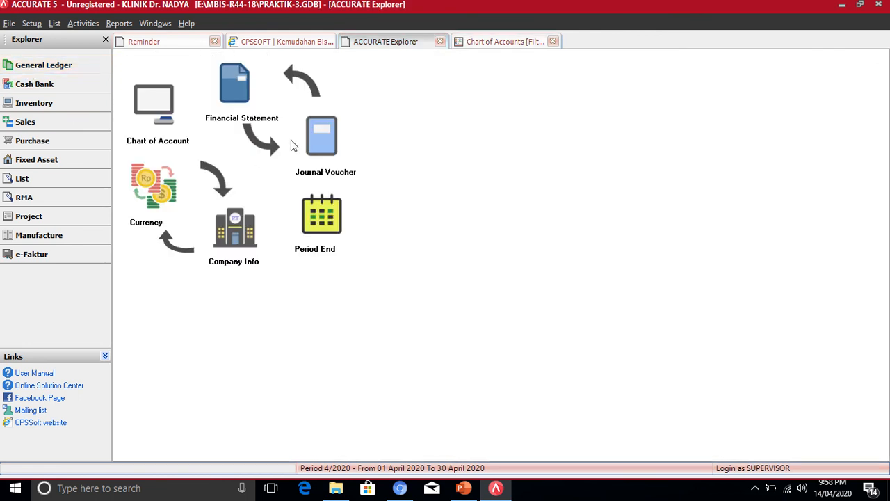
click(328, 153)
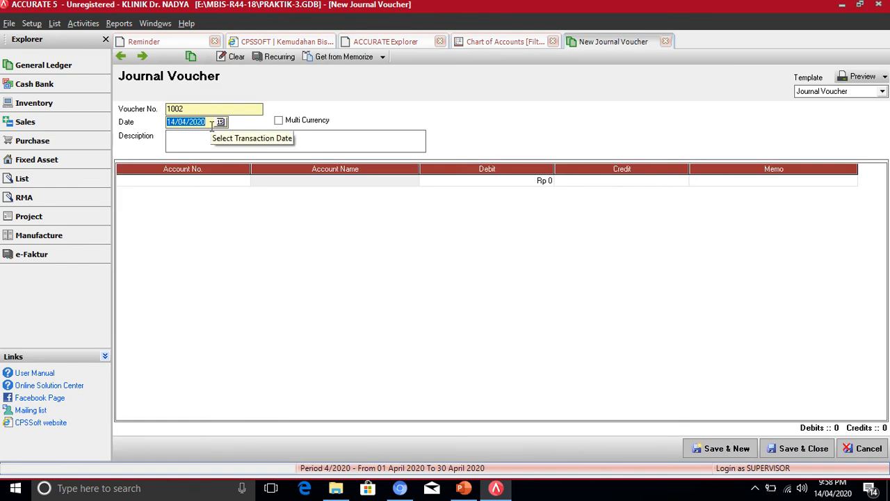
text(01/)
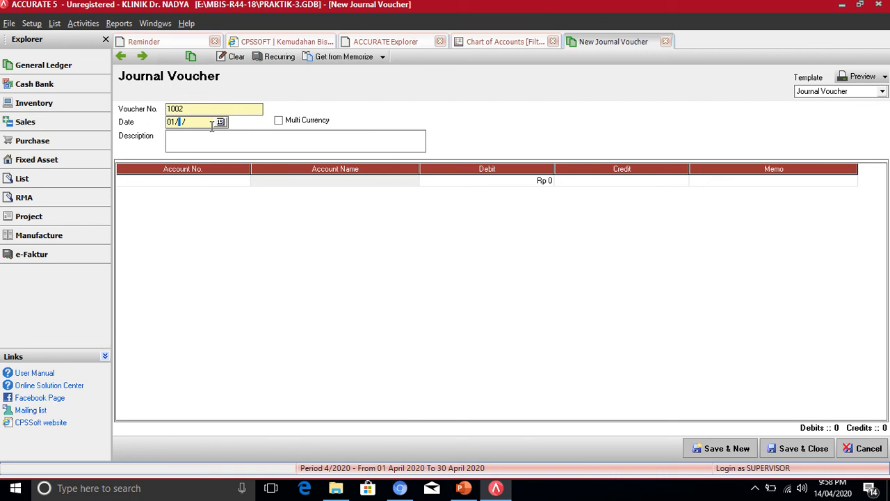
text(01/19)
text(19)
key(Tab)
click(208, 142)
click(463, 488)
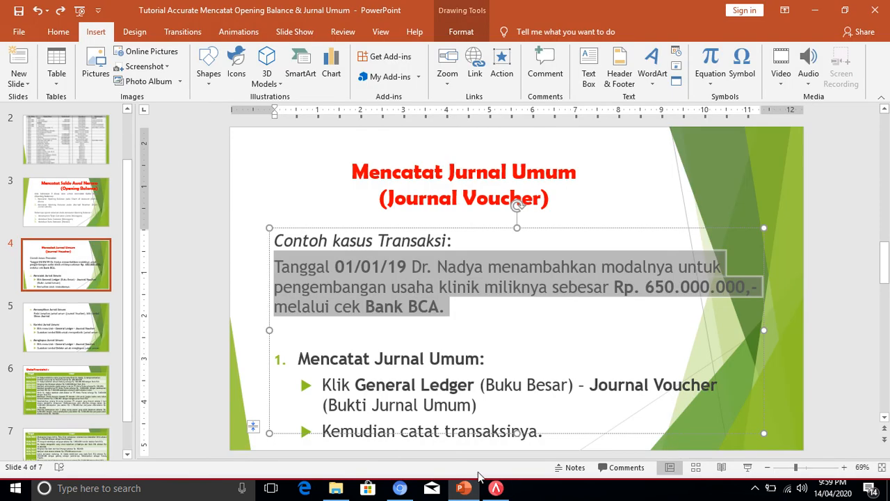
click(74, 383)
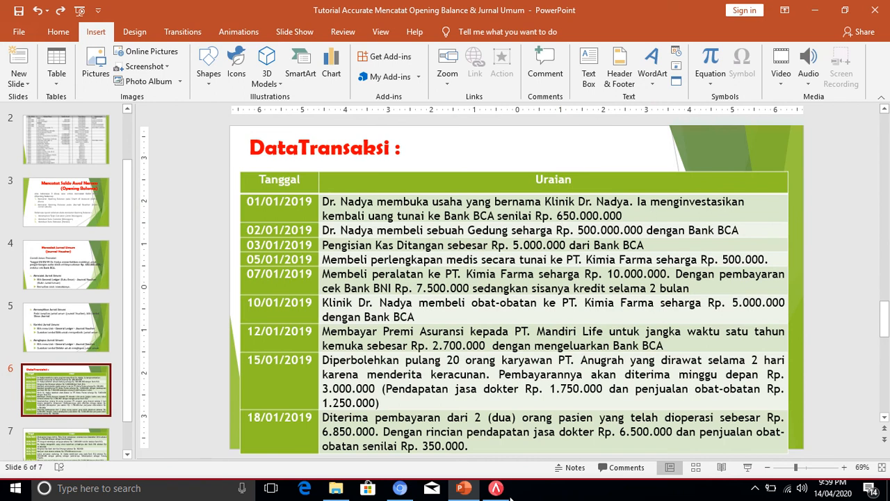
click(498, 488)
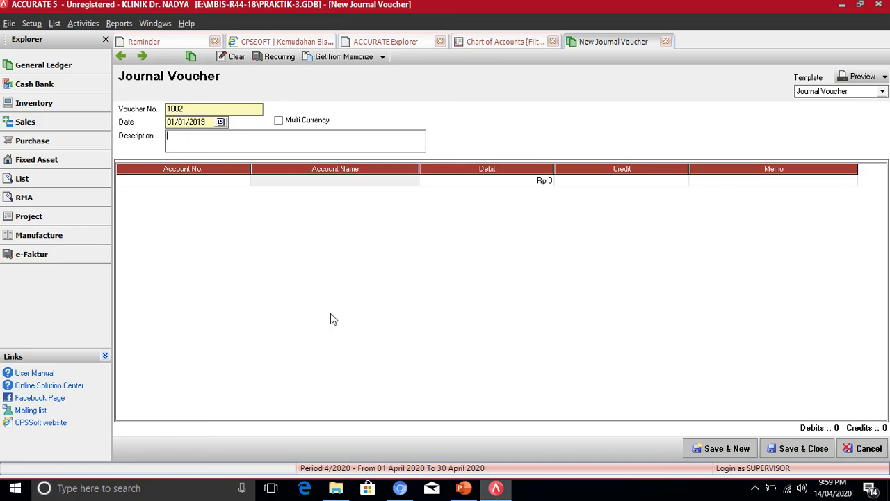
- Describe the voucher as 'Investasi Tambahan' and debit 1102.001 Bank BCA Rp 650,000,000
click(196, 143)
text(Inves)
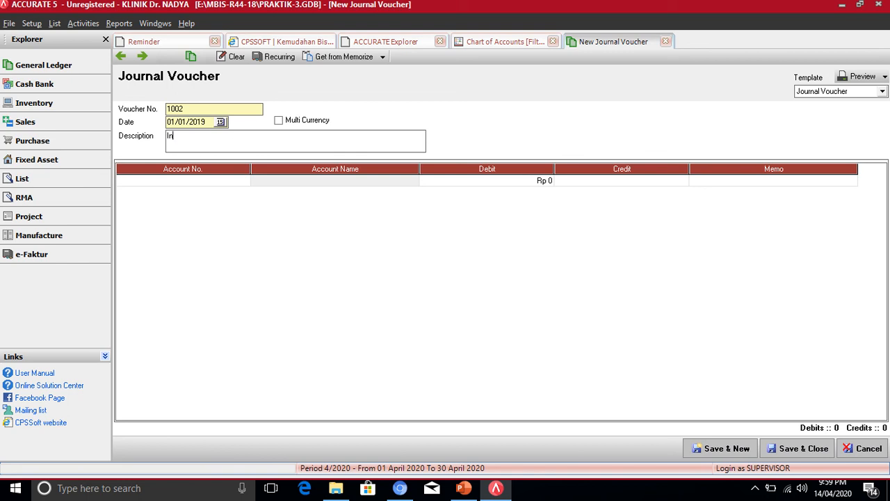
text(tasi Tambahan)
click(199, 184)
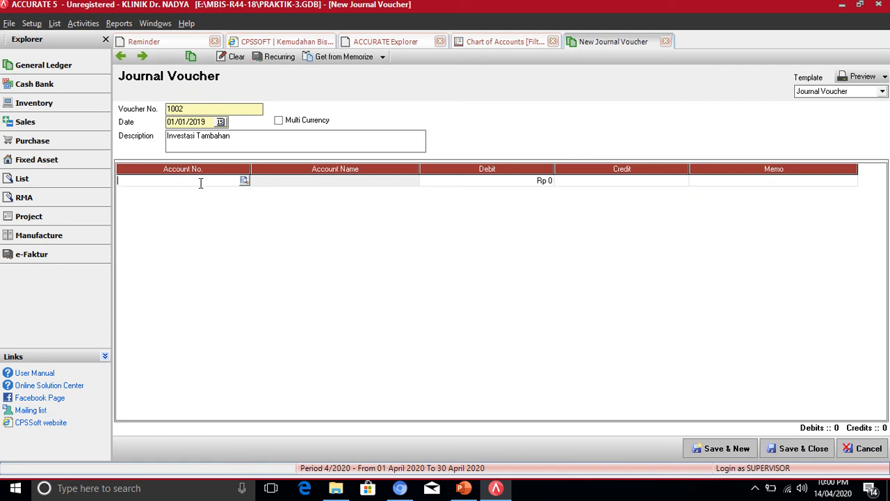
click(244, 181)
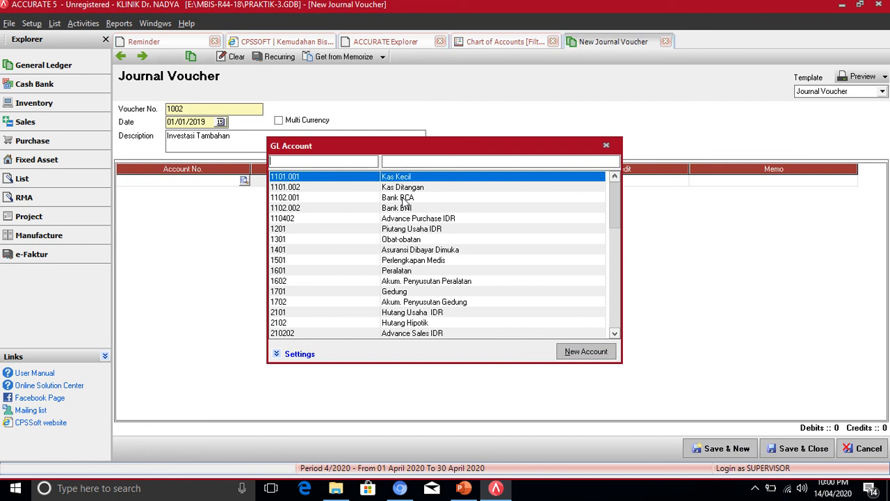
double_click(403, 199)
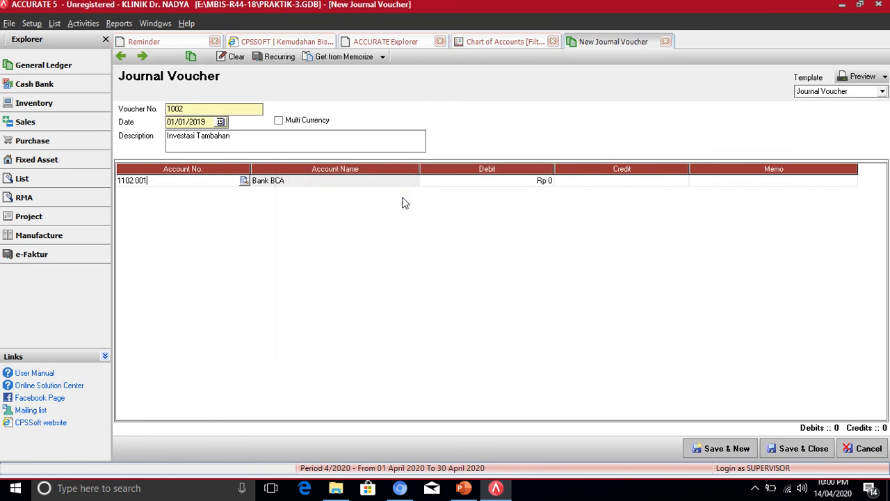
click(486, 186)
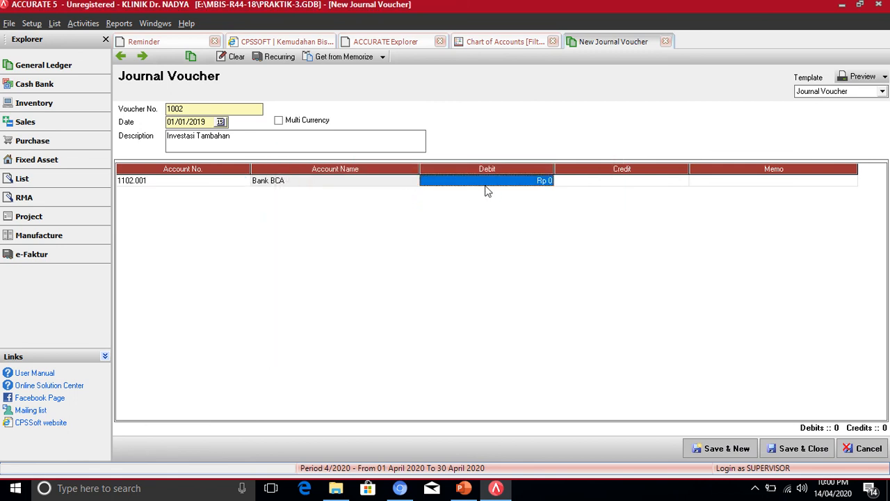
text(65)
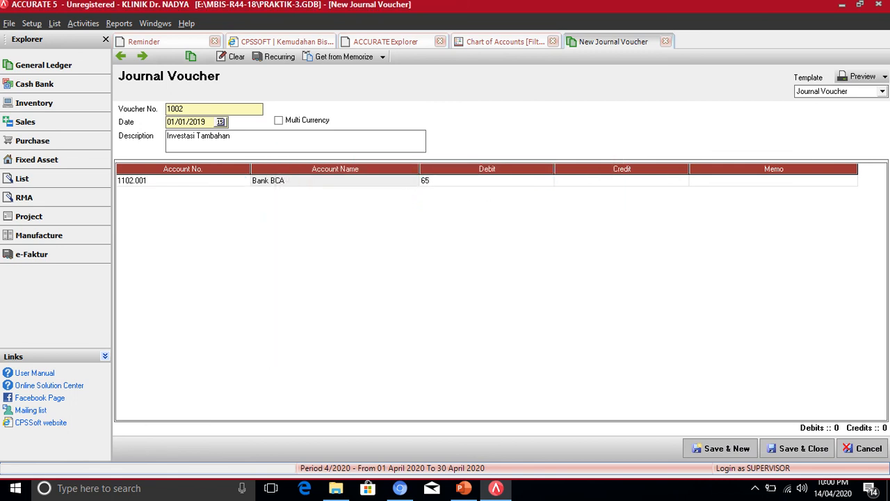
text(0000000)
key(Tab)
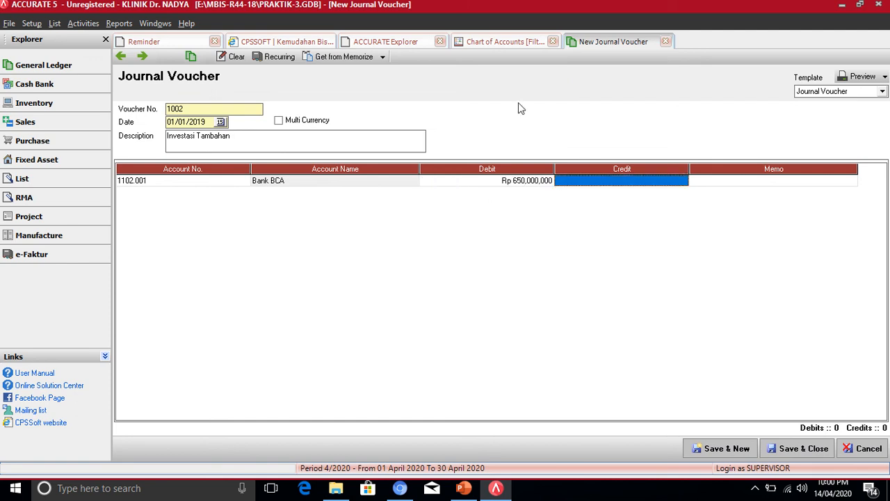
key(Tab)
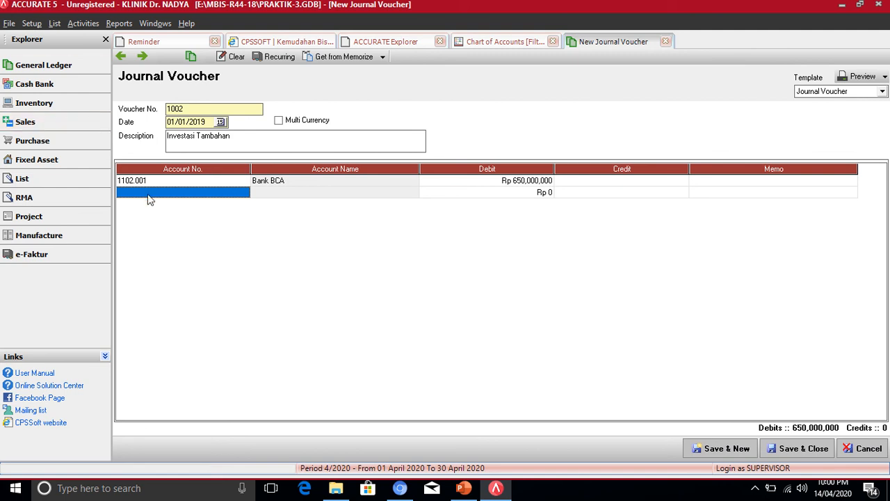
- Set row 2's account to 3101 owner's capital and commit the Rp 650,000,000 credit line
click(211, 200)
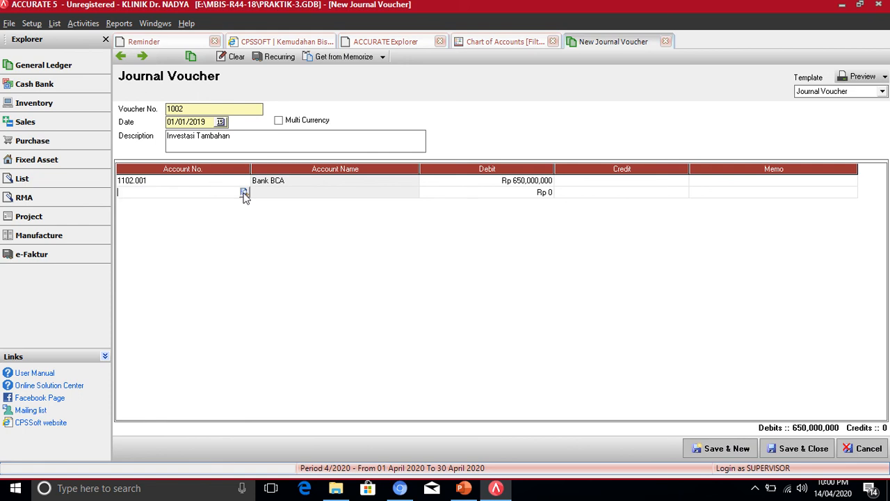
click(244, 193)
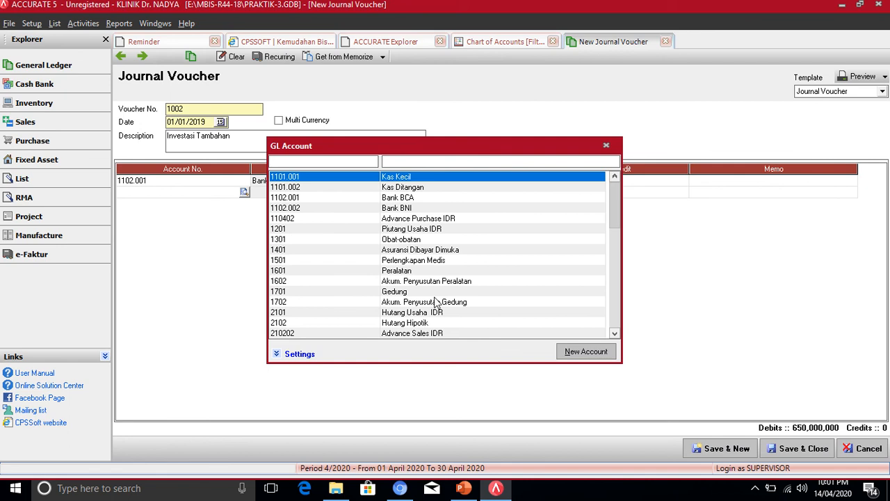
click(614, 335)
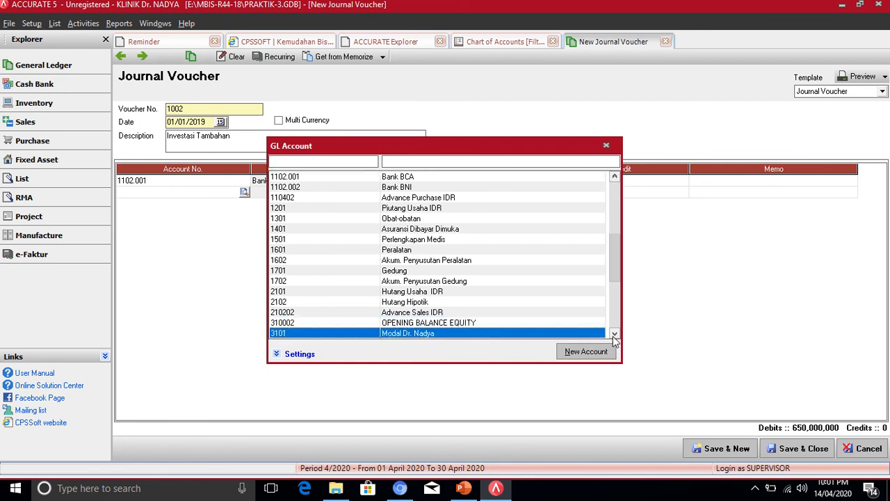
click(614, 335)
click(394, 314)
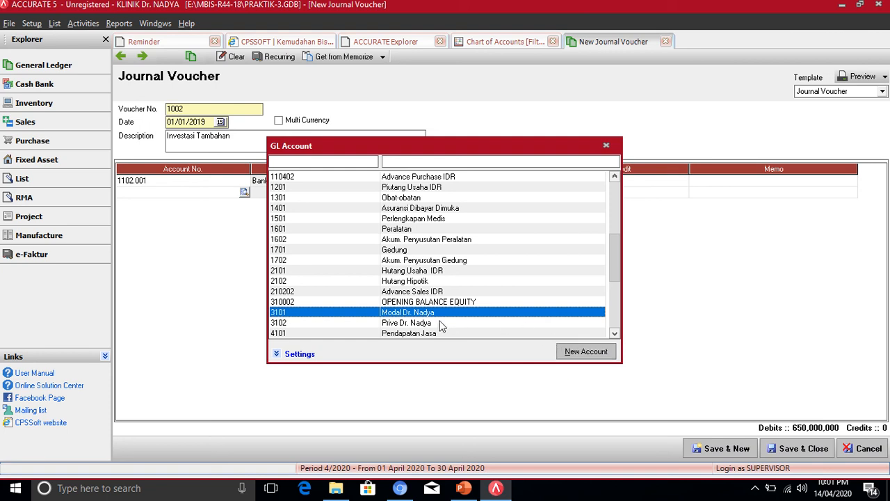
double_click(379, 317)
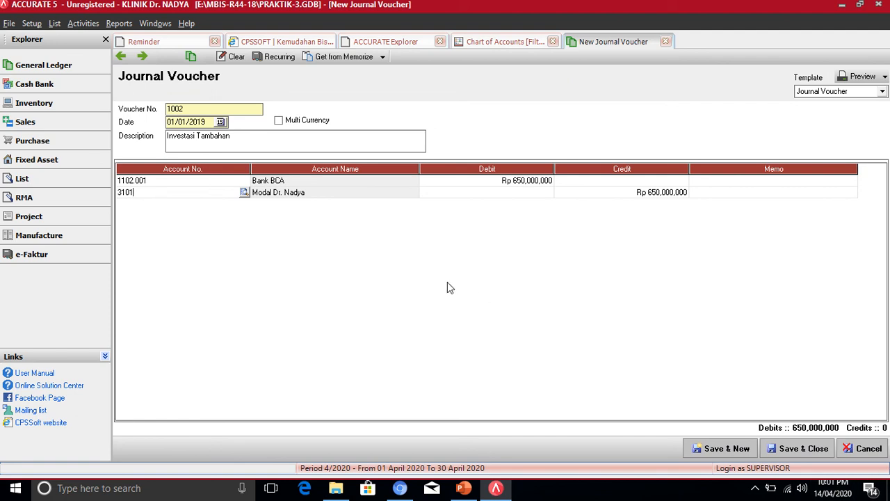
key(Down)
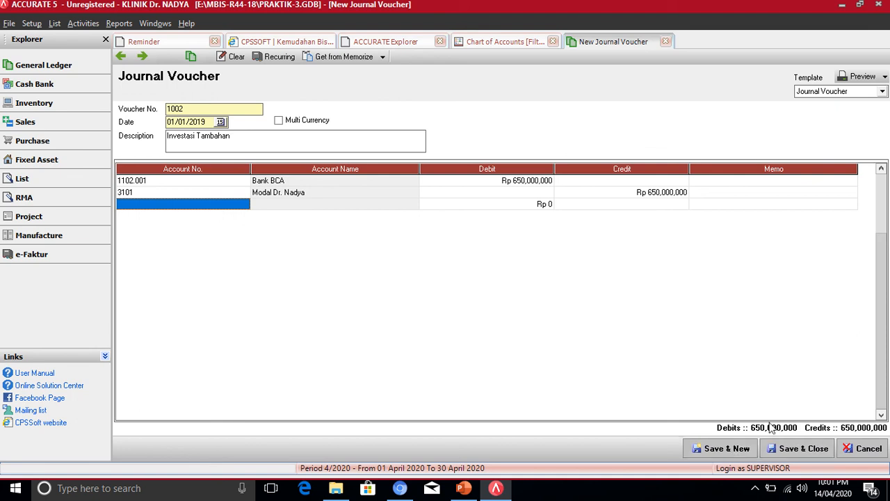
- Save voucher 1002 with Save & New, opening blank voucher 1003 dated 14/04/2020
click(726, 452)
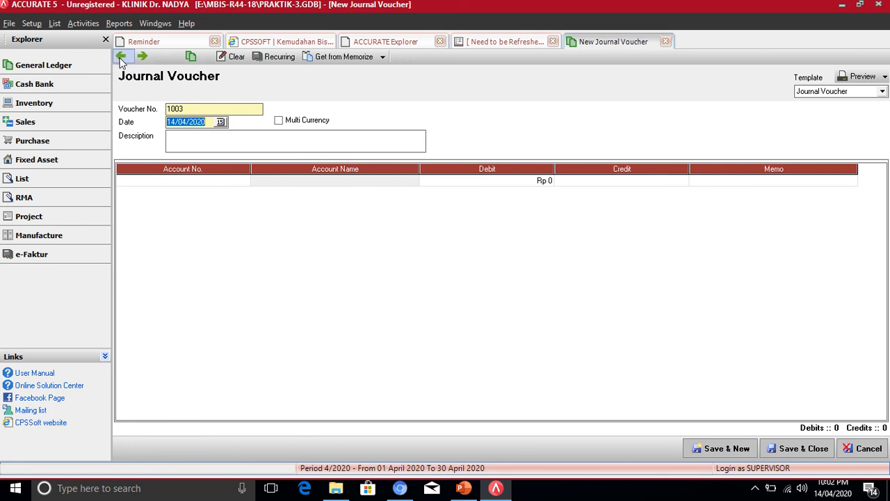
- Return to voucher 1002 and show its journal: Bank BCA debit, 3101 credit, 650,000,000
click(121, 57)
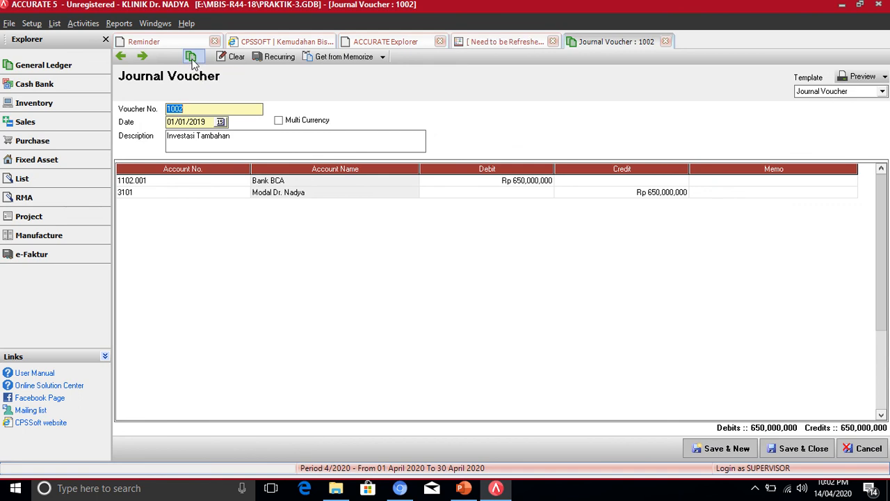
click(192, 58)
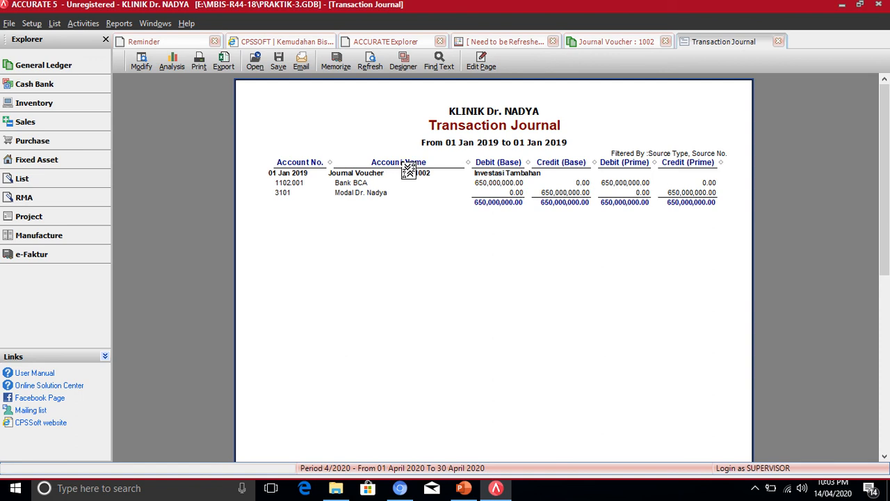
- Close the journal report, view voucher 1001's transaction journal, then step forward to voucher 1002
click(777, 40)
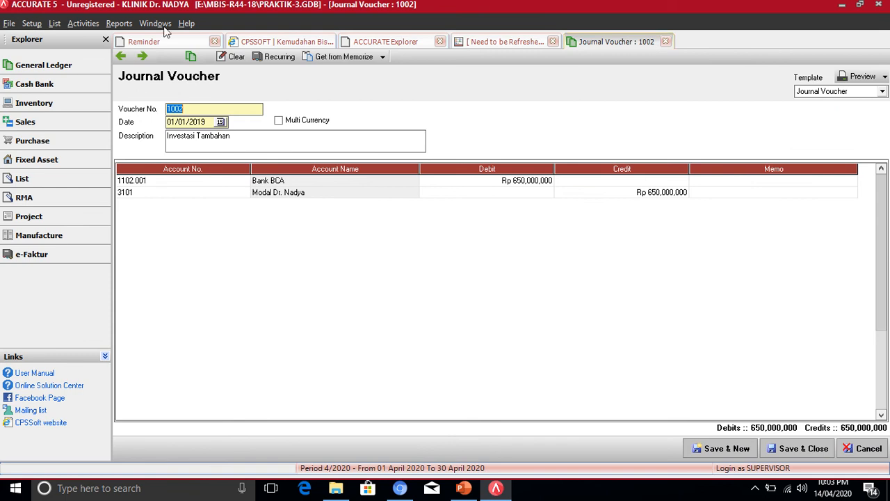
click(122, 57)
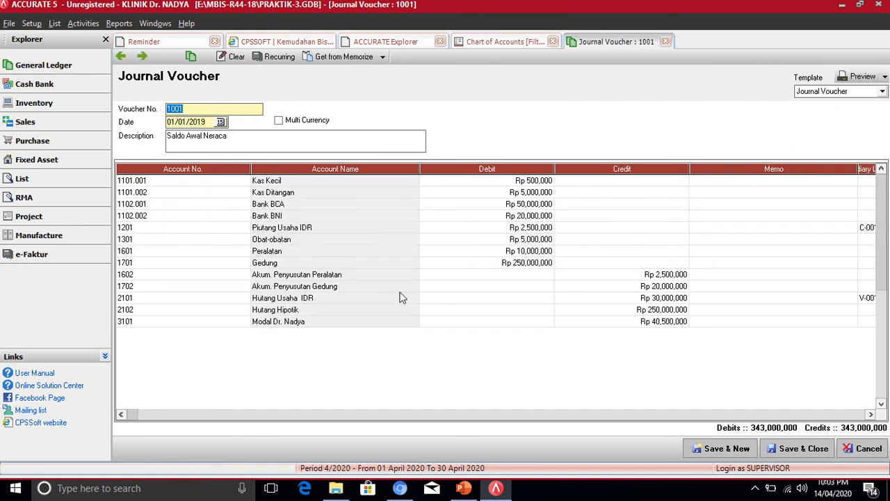
click(191, 57)
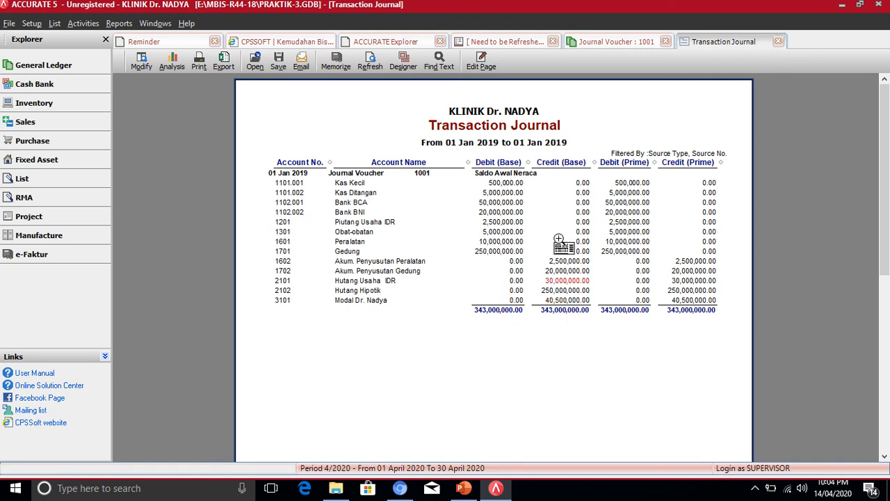
click(778, 41)
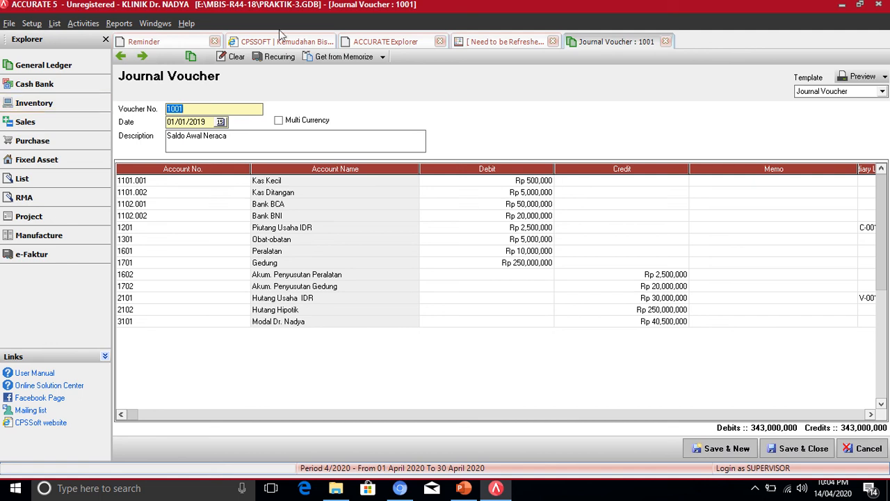
click(144, 57)
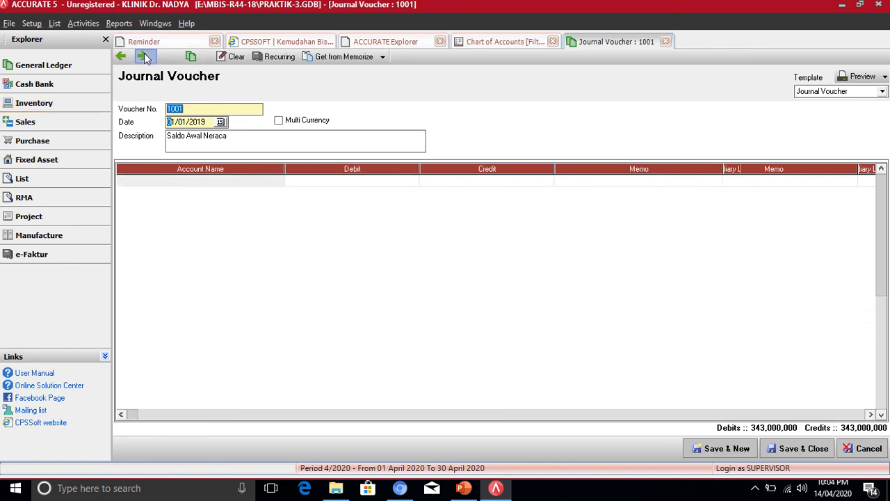
click(144, 58)
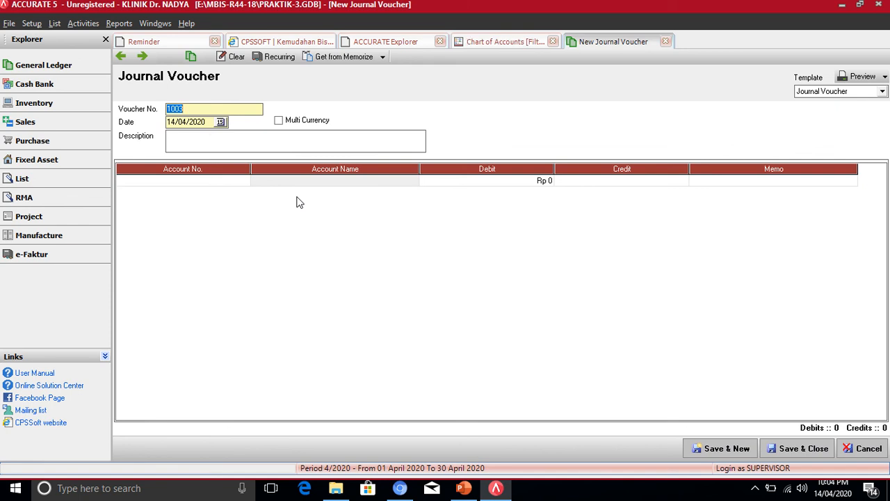
click(502, 43)
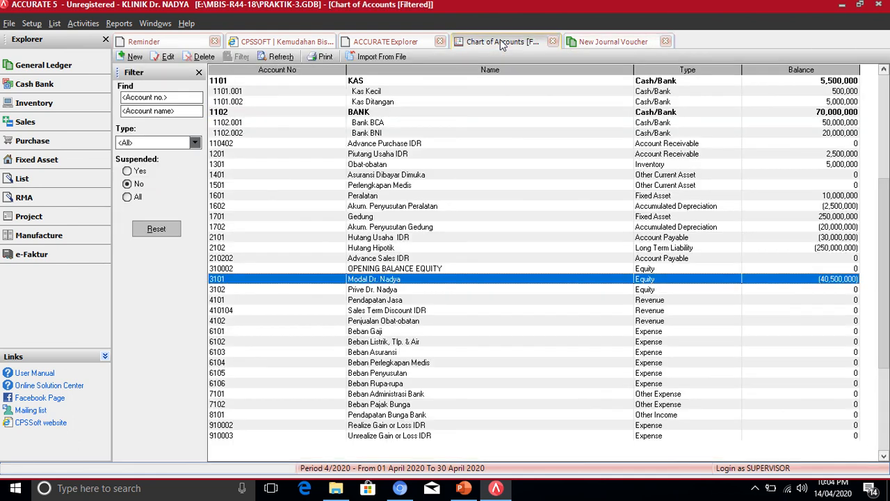
click(389, 124)
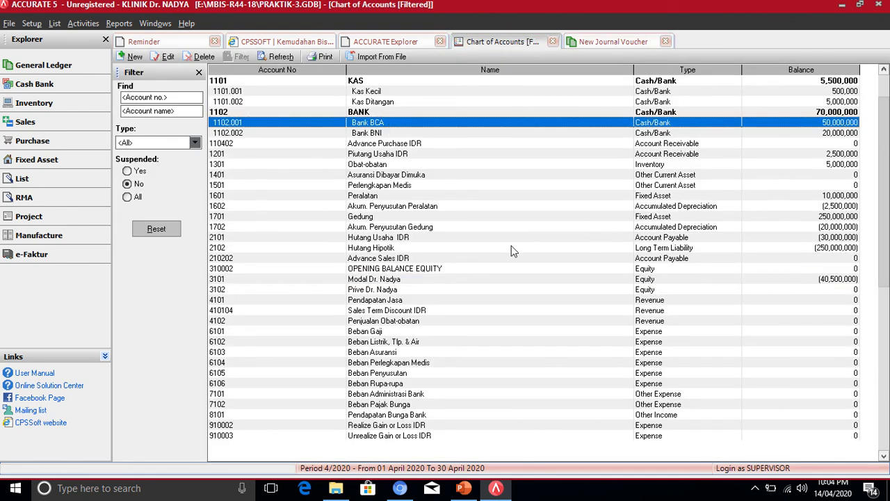
click(392, 281)
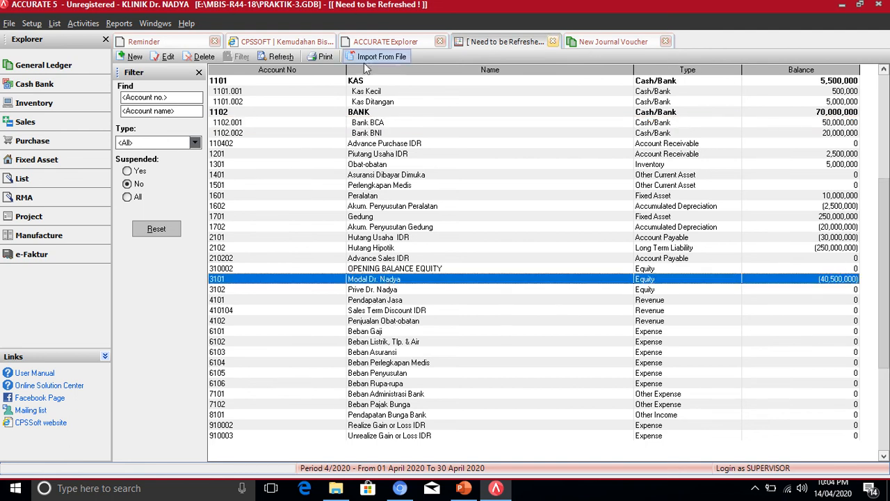
click(281, 58)
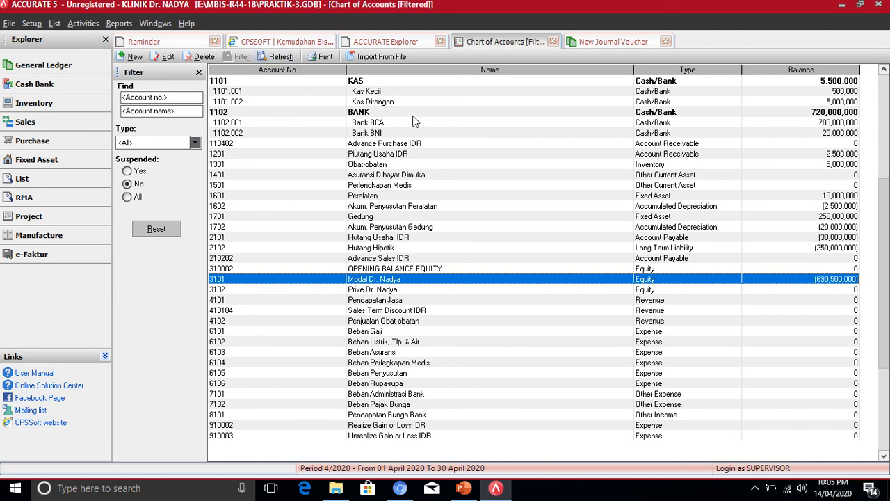
click(840, 123)
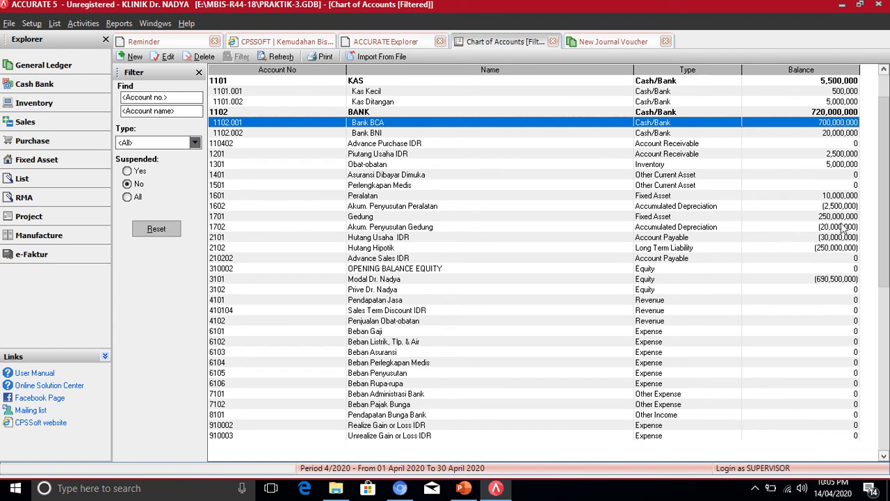
click(845, 280)
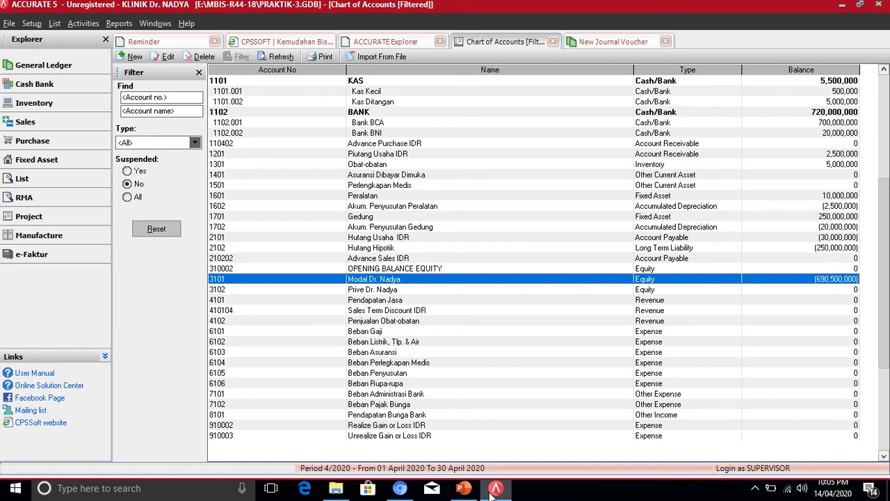
mouse_move(464, 488)
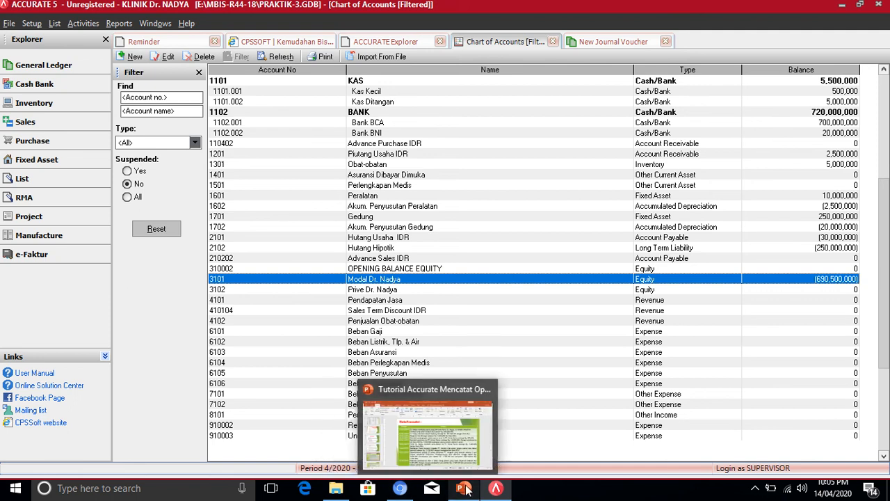
click(466, 460)
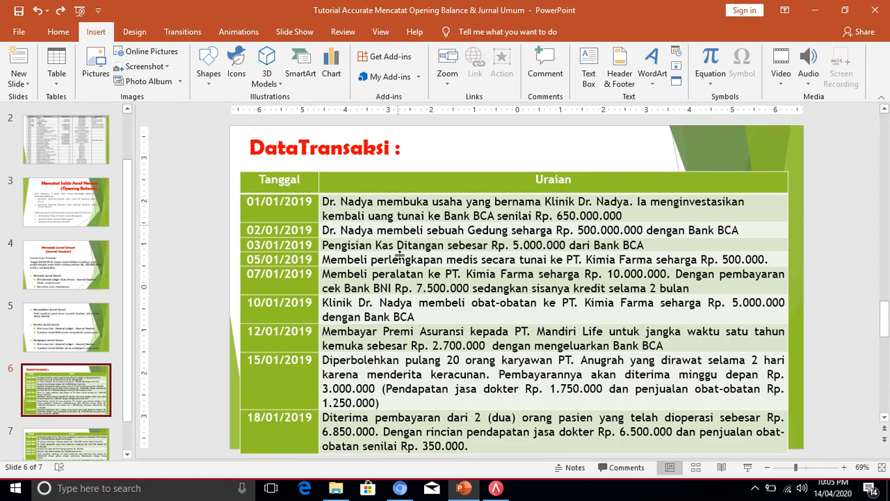
click(496, 488)
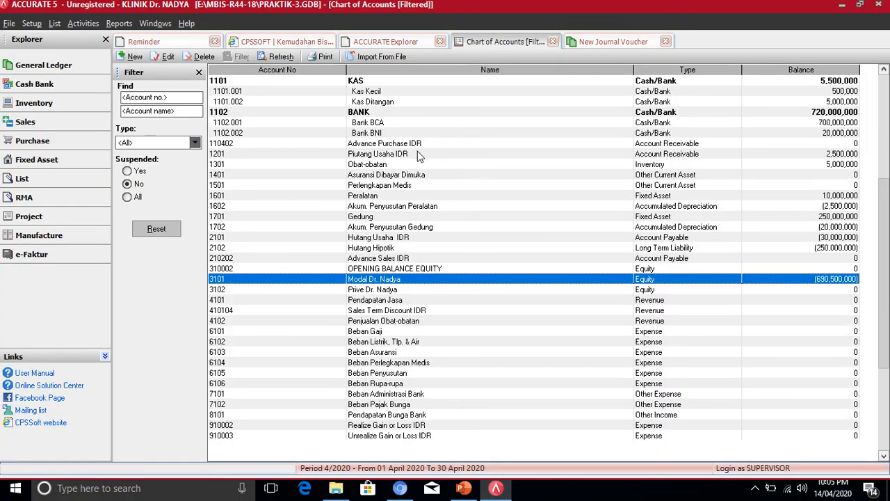
click(35, 70)
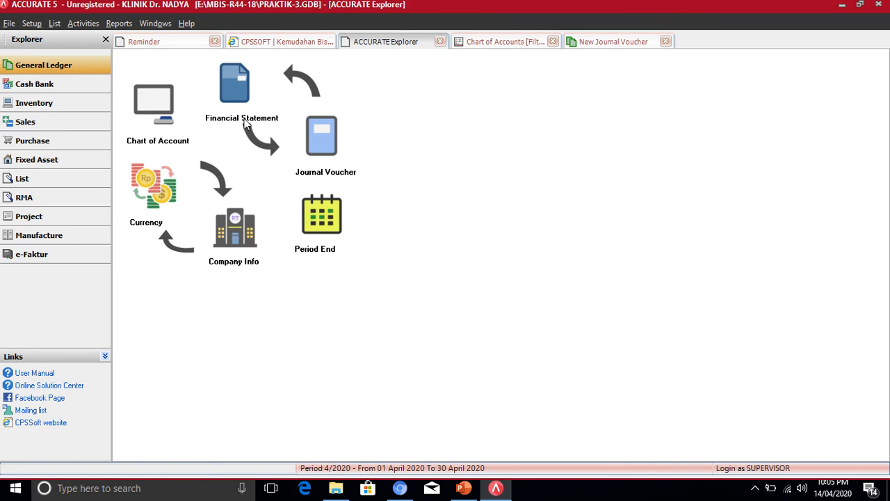
click(516, 41)
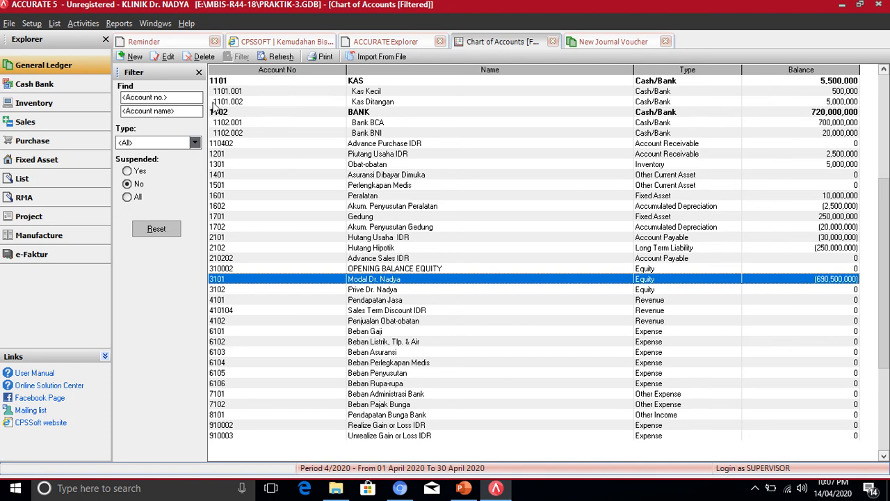
- Open the Journal Vouchers list via List > General Ledger > Journal Vouchers
click(54, 25)
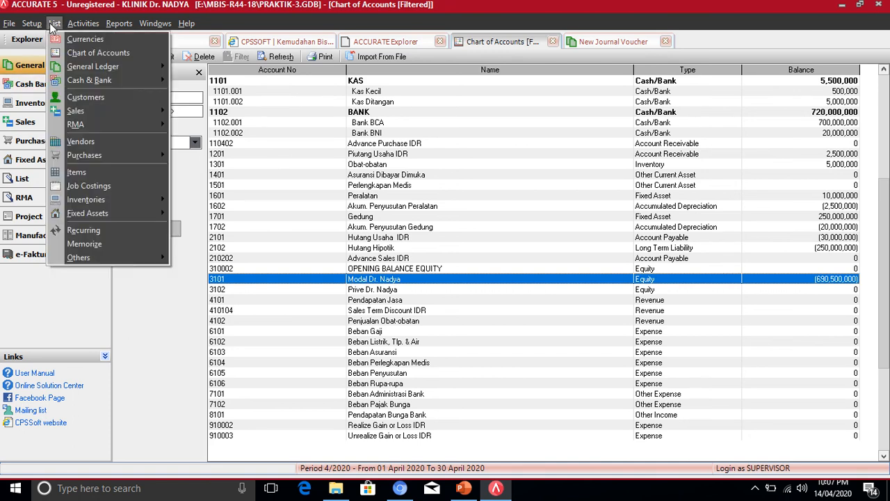
mouse_move(103, 67)
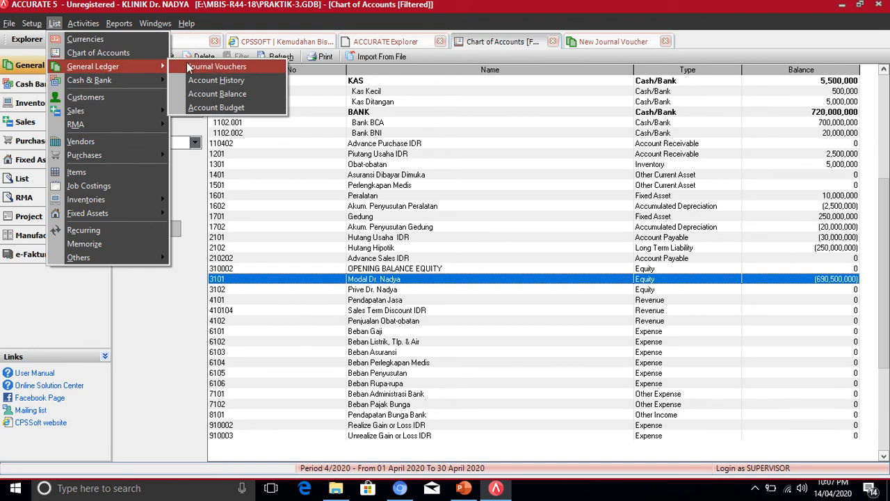
click(248, 20)
click(55, 24)
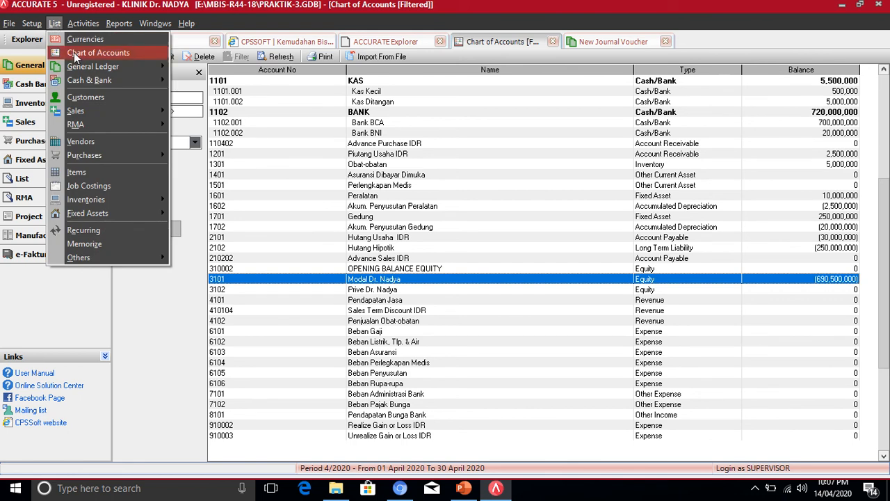
mouse_move(96, 71)
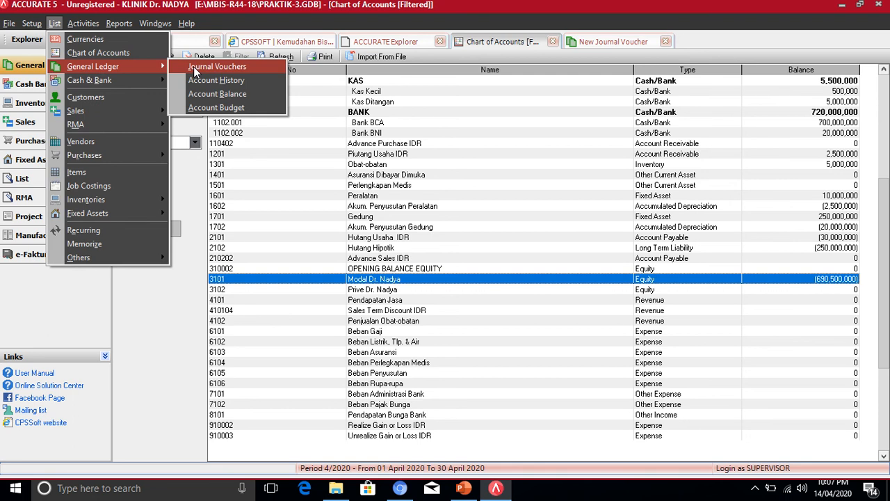
click(244, 67)
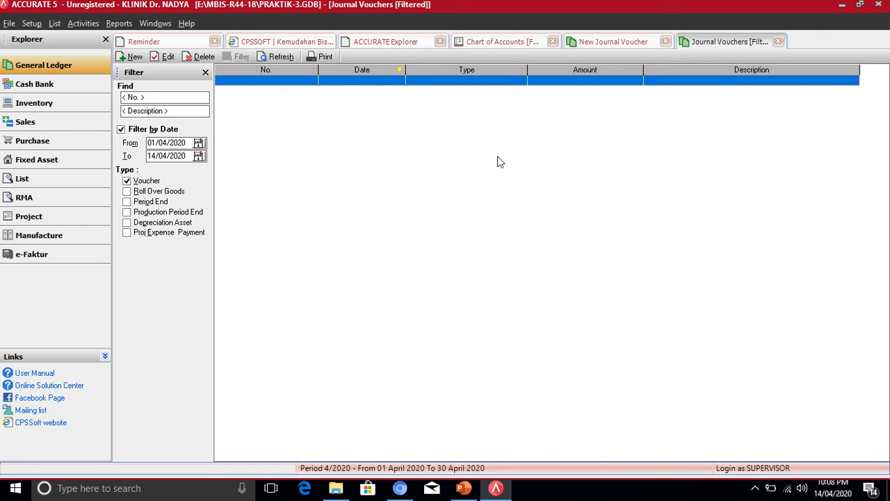
- Turn off Filter by Date and open voucher 1002 (Investasi Tambahan) for editing
click(121, 130)
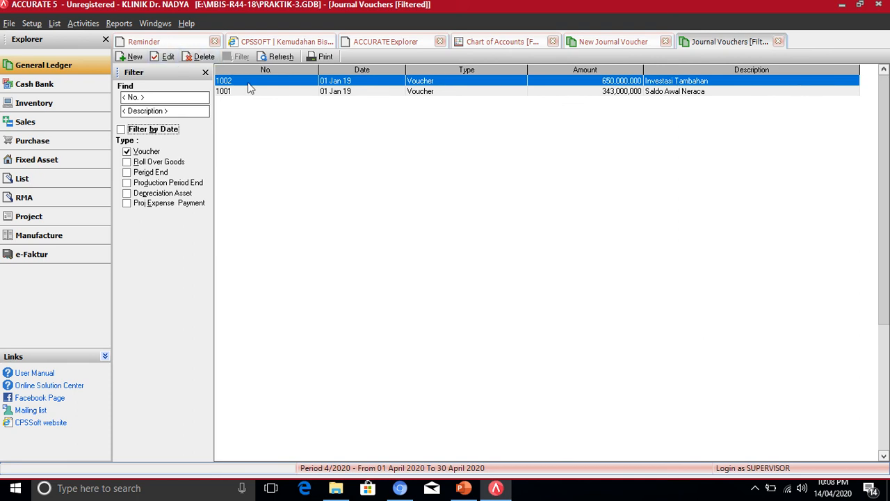
click(167, 58)
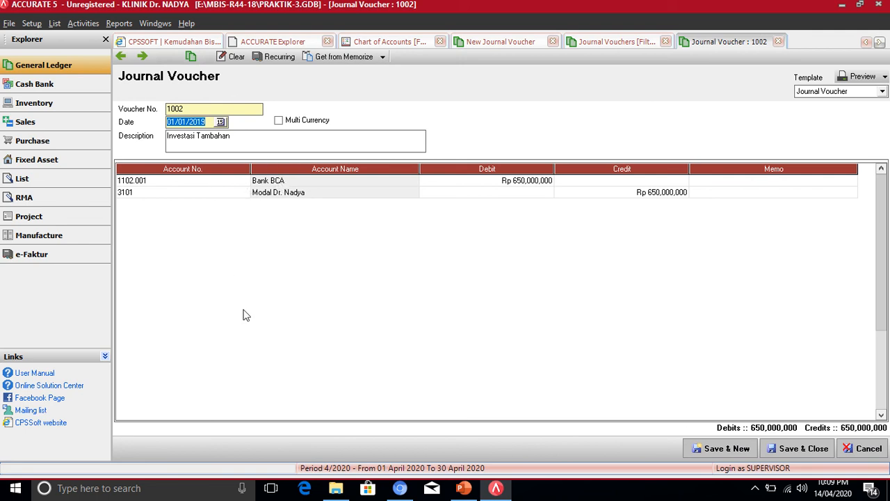
- Switch the debit row's account to 1101.002 Kas Ditangan, then select the amount and description text
click(198, 180)
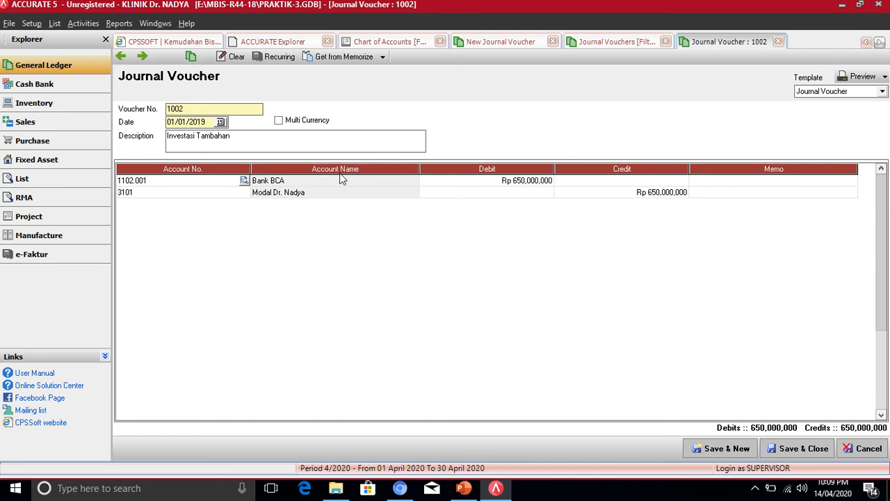
click(243, 180)
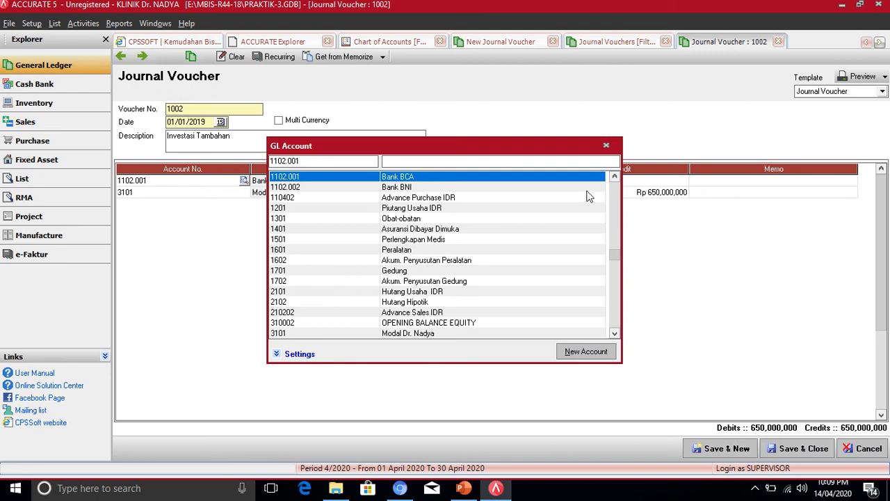
click(614, 178)
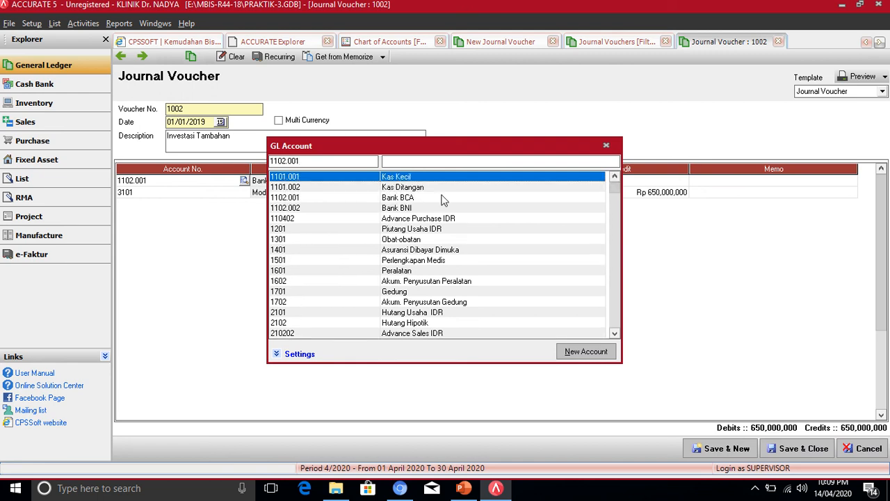
double_click(371, 187)
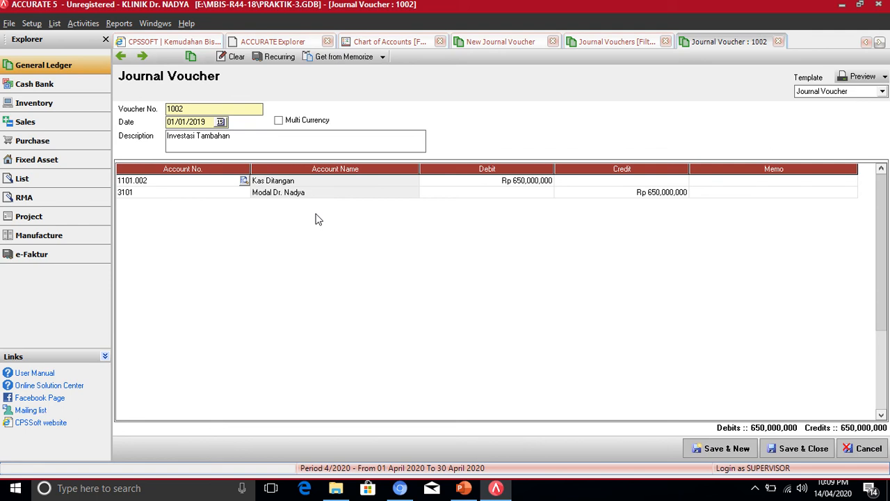
click(523, 183)
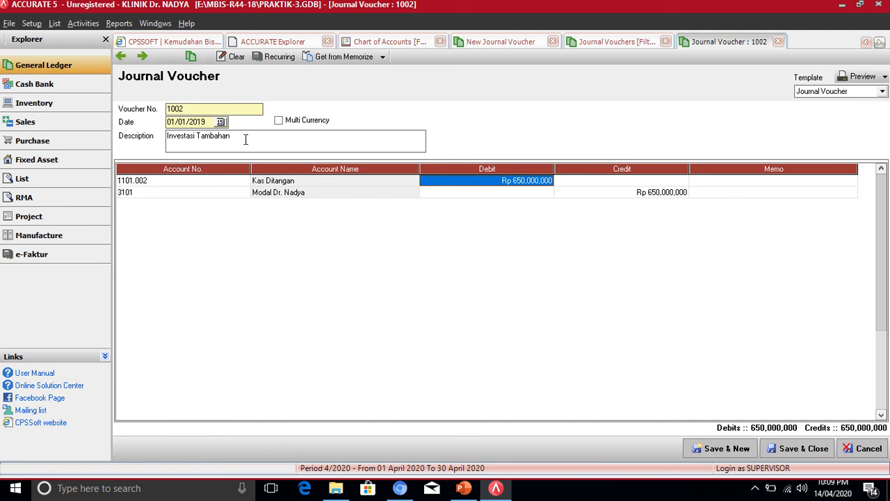
drag(242, 137, 194, 139)
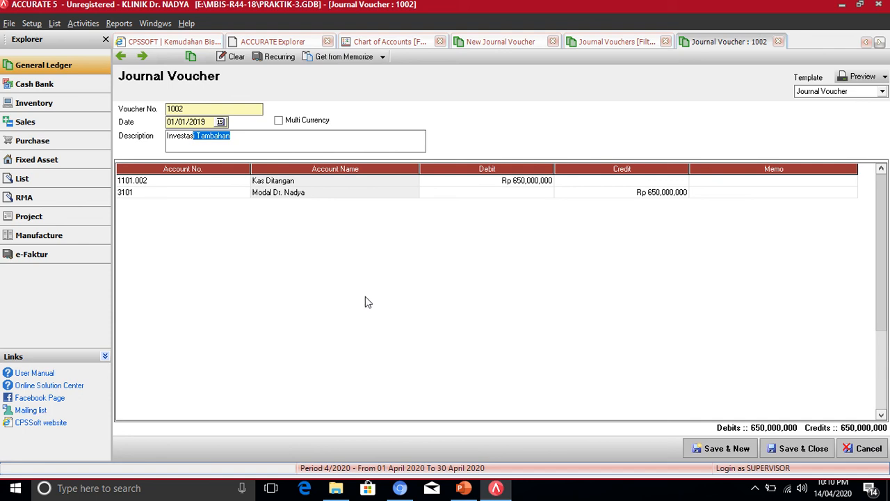
- Restore 1102.001 Bank BCA as debit account, Save & New, then bring up PowerPoint's DataTransaksi slide
click(198, 182)
click(198, 184)
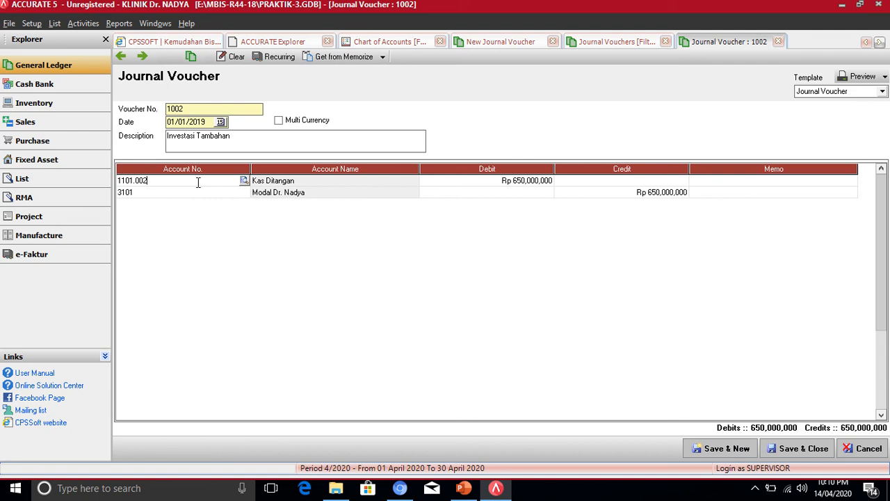
click(244, 182)
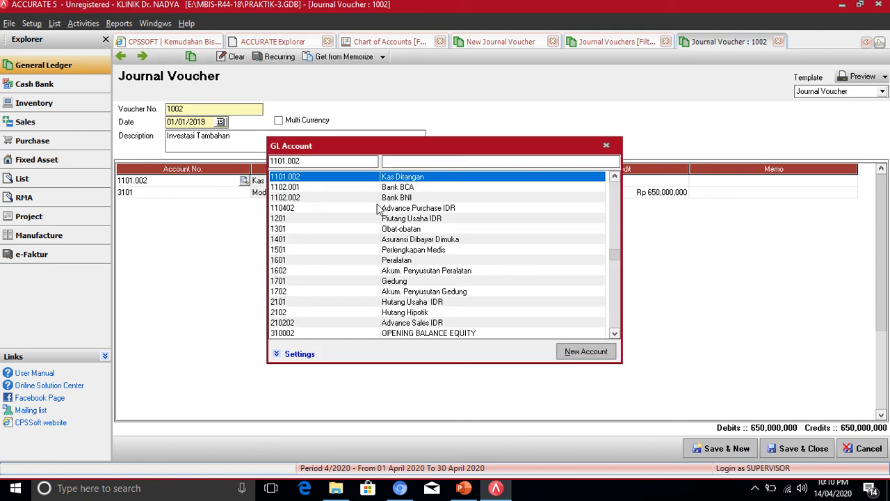
double_click(404, 188)
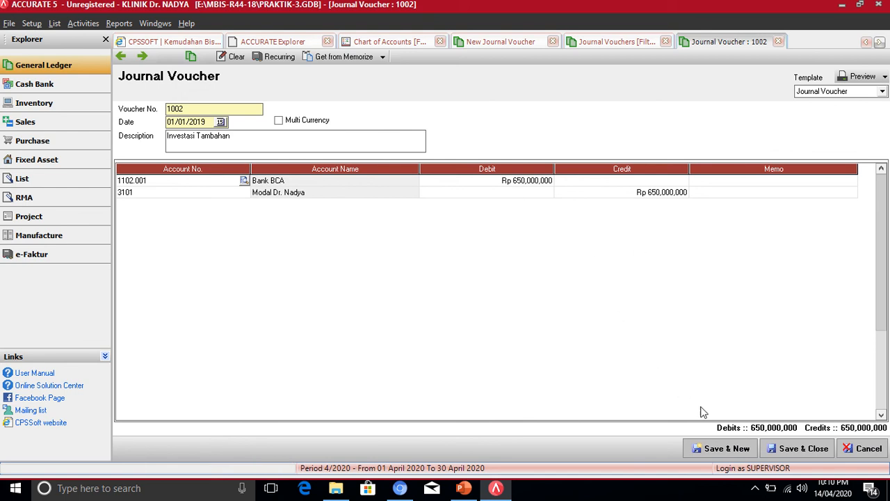
click(726, 448)
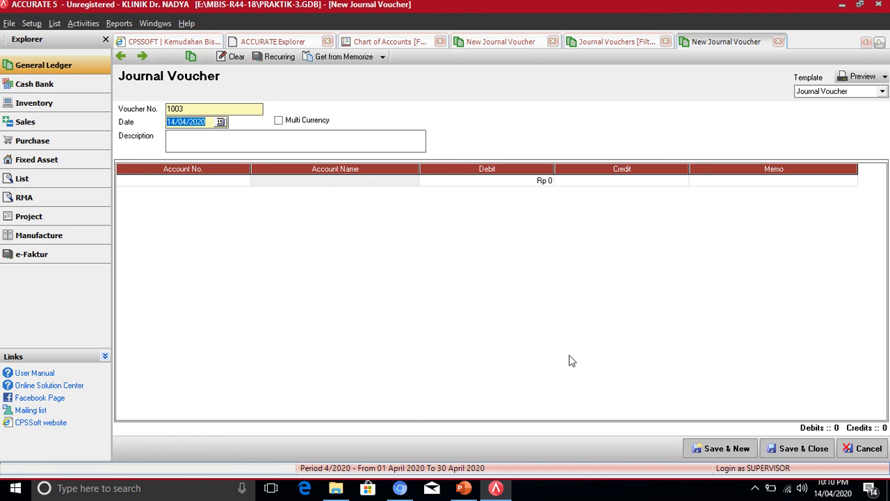
click(464, 488)
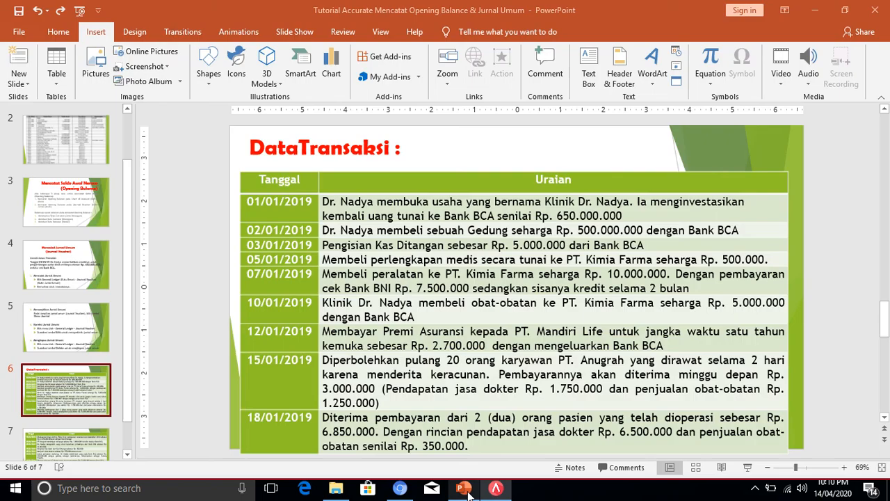
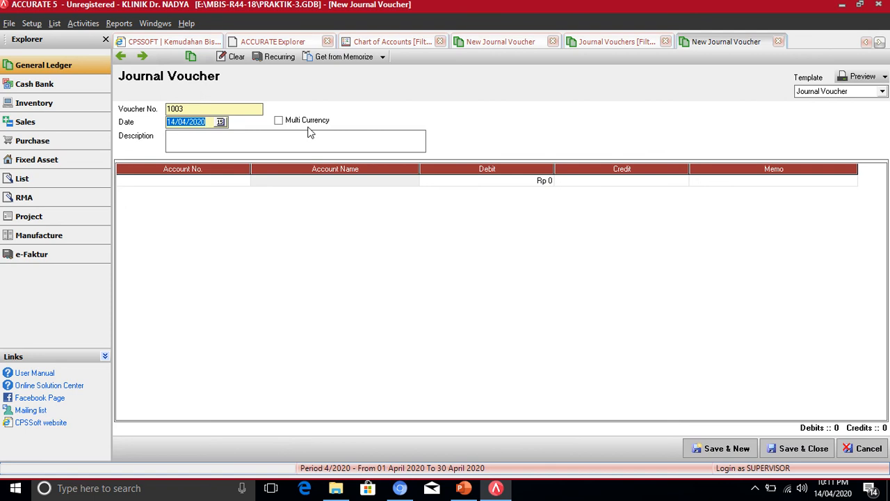
- Date voucher 1003 02/01/19 and give it the description 'Membeli Gedung'
text(02/01/19)
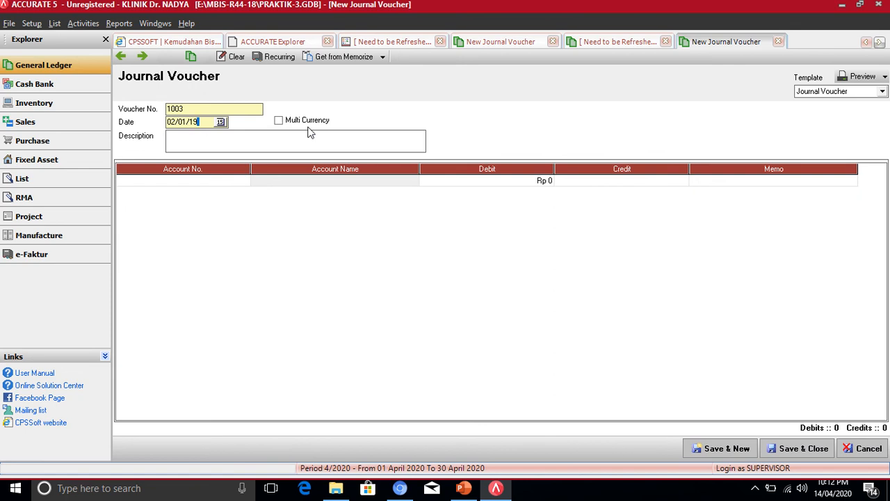
key(Tab)
click(222, 148)
text(eMm)
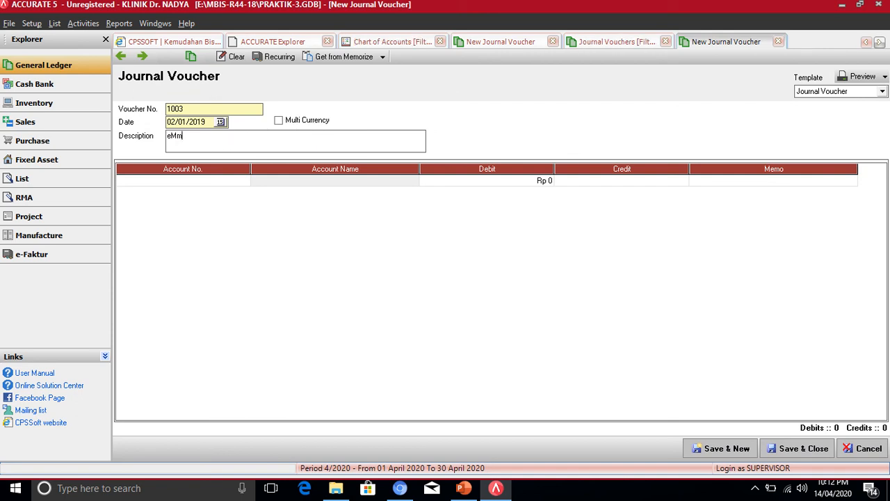
key(BackSpace)
key(BackSpace)
key(BackSpace)
text(Membeli Gedung)
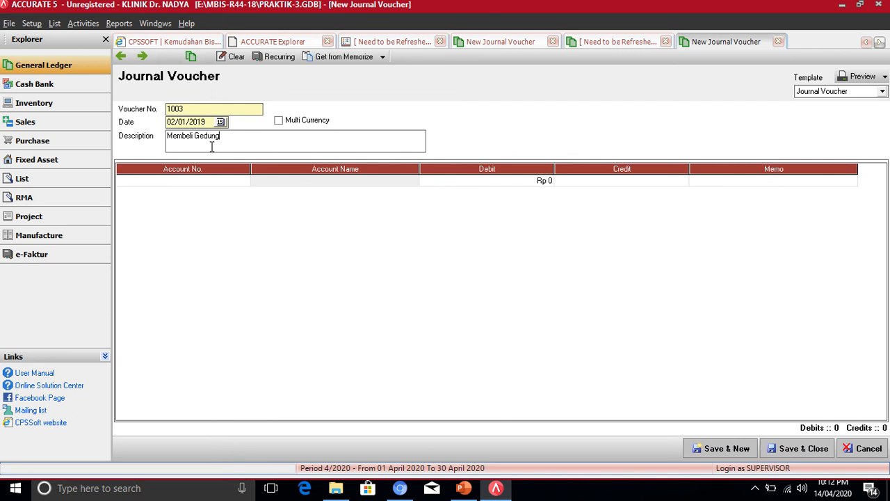
click(204, 181)
- Debit account 1701 Gedung for 500,000,000 on the first line
click(244, 181)
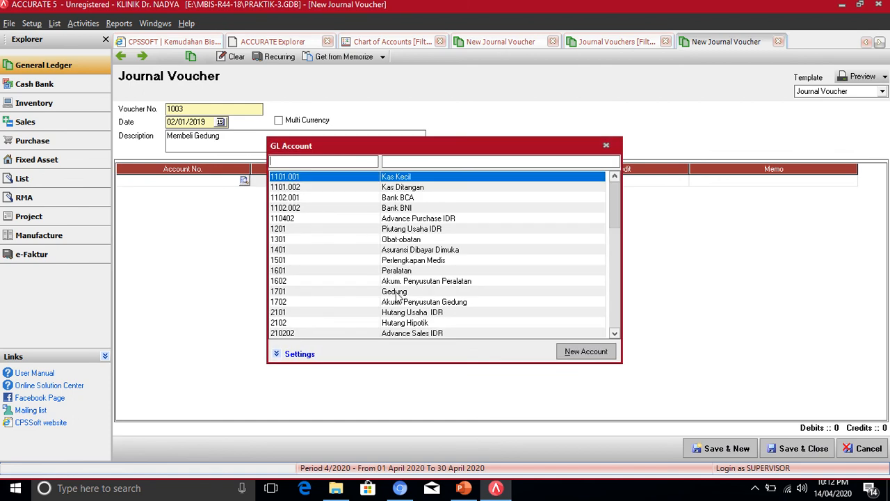
double_click(395, 292)
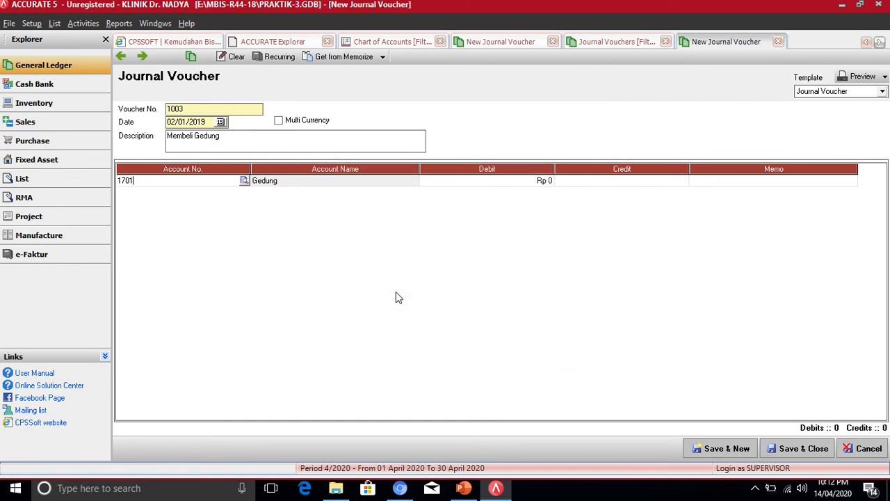
click(500, 181)
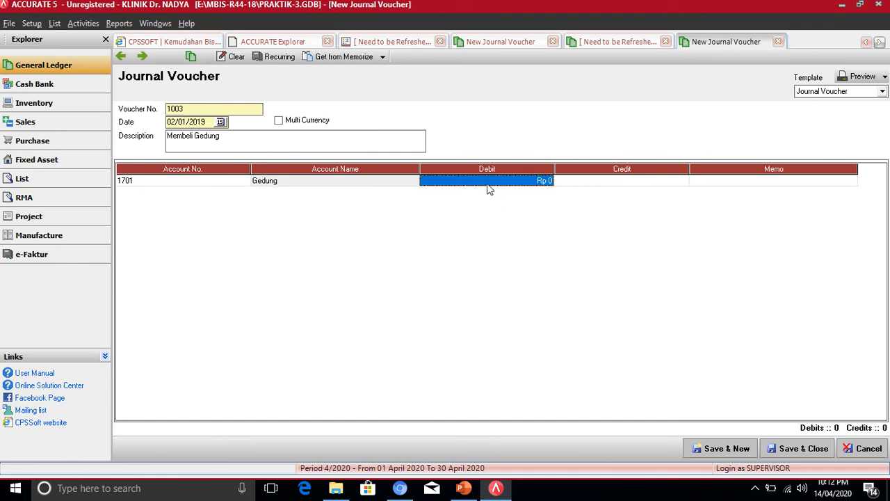
text(5)
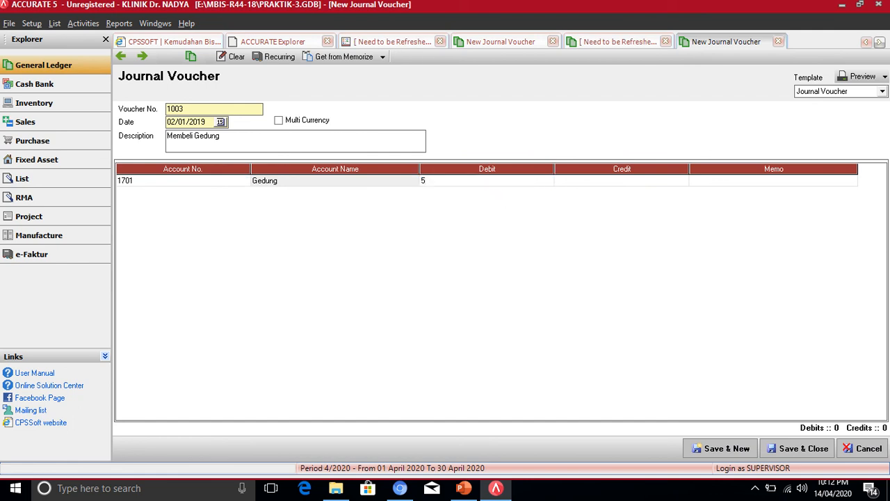
text(00000000)
key(Return)
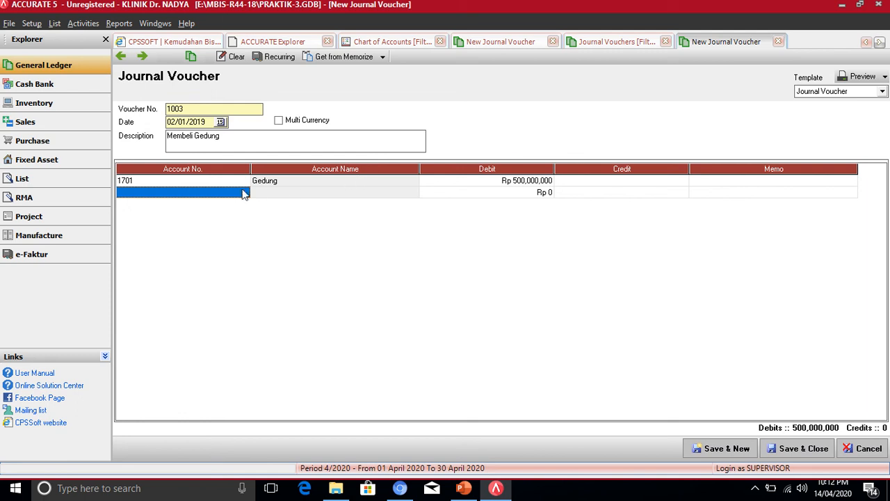
- Credit 1102.001 Bank BCA on the second line
click(211, 199)
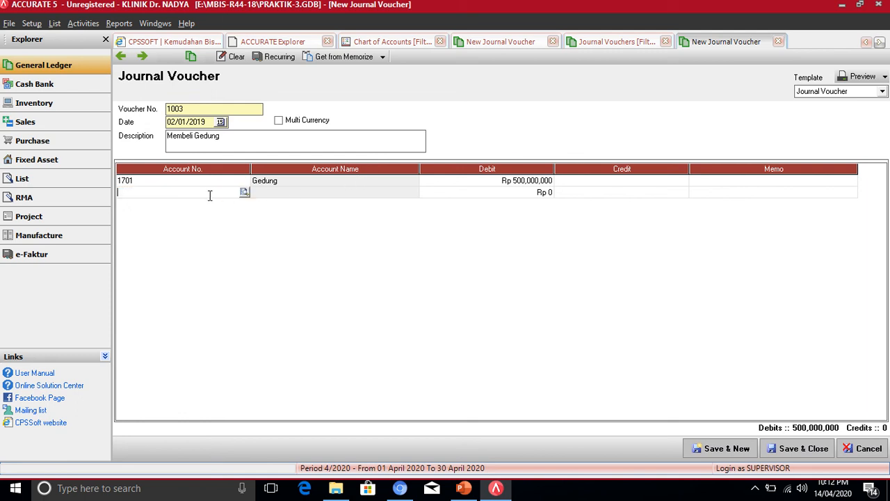
click(240, 191)
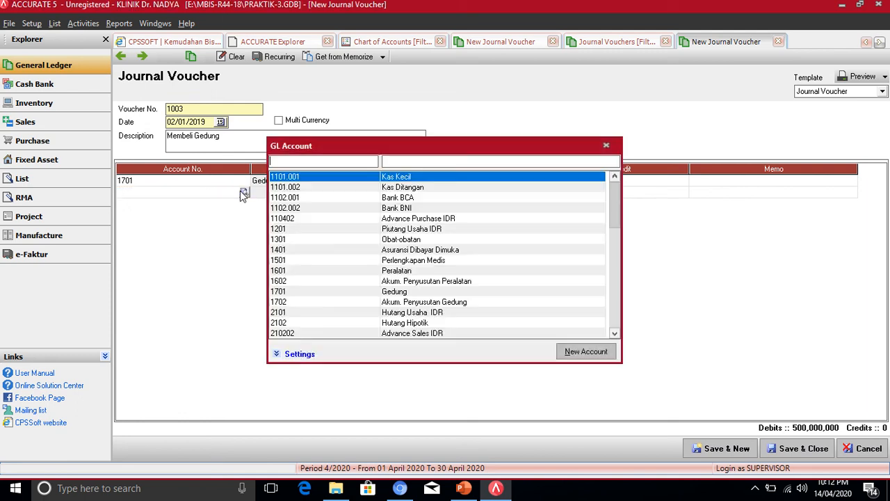
double_click(394, 196)
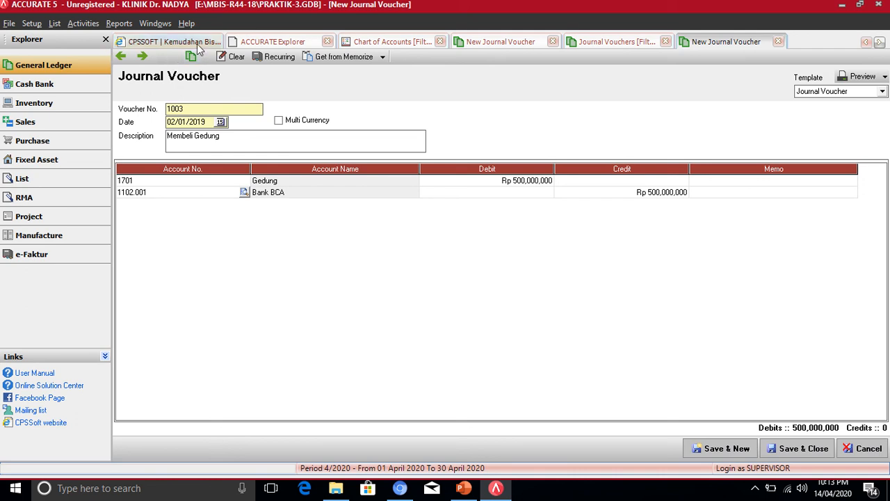
- Save and close voucher 1003, then refresh the Journal Vouchers list to show it
click(801, 448)
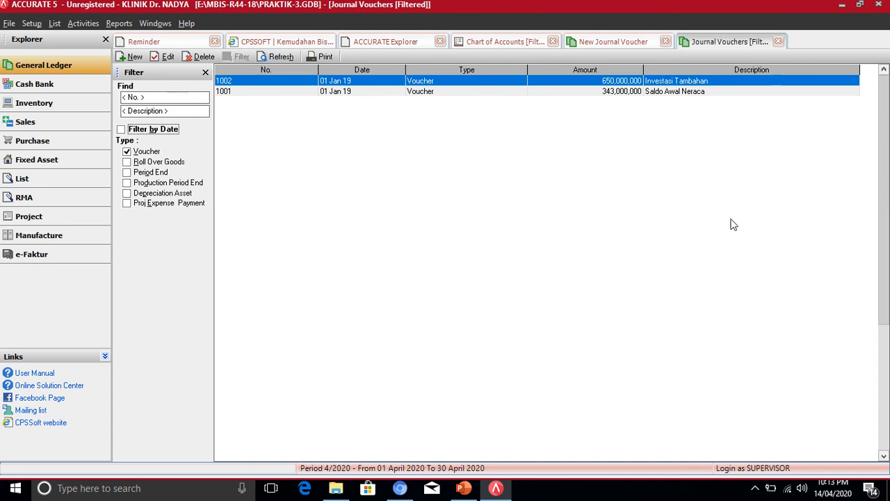
click(278, 56)
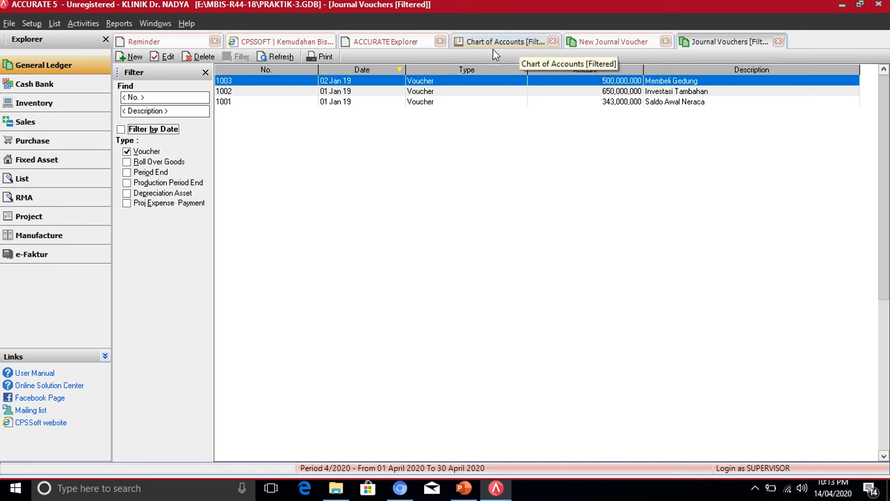
- Switch to the Chart of Accounts and inspect the Bank BCA and Gedung rows
click(496, 43)
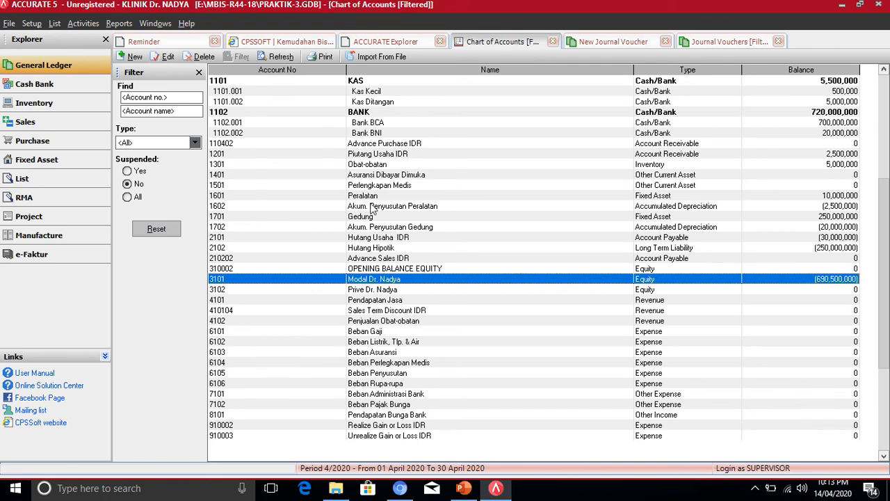
click(369, 123)
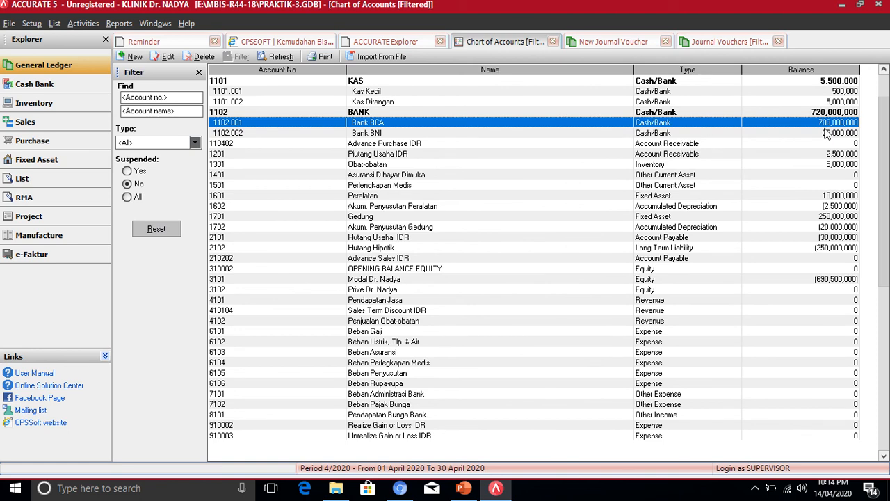
click(378, 220)
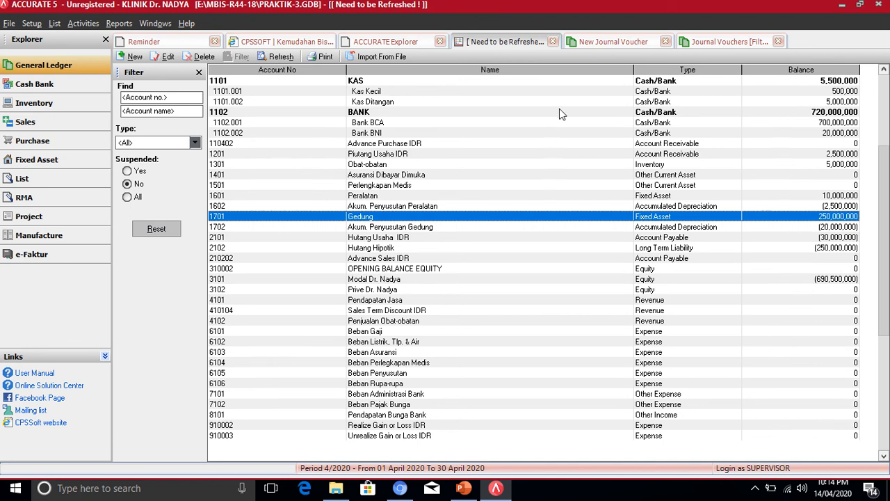
- Refresh to confirm Bank BCA 200,000,000 and Gedung 750,000,000, then return to the DataTransaksi slide
click(283, 58)
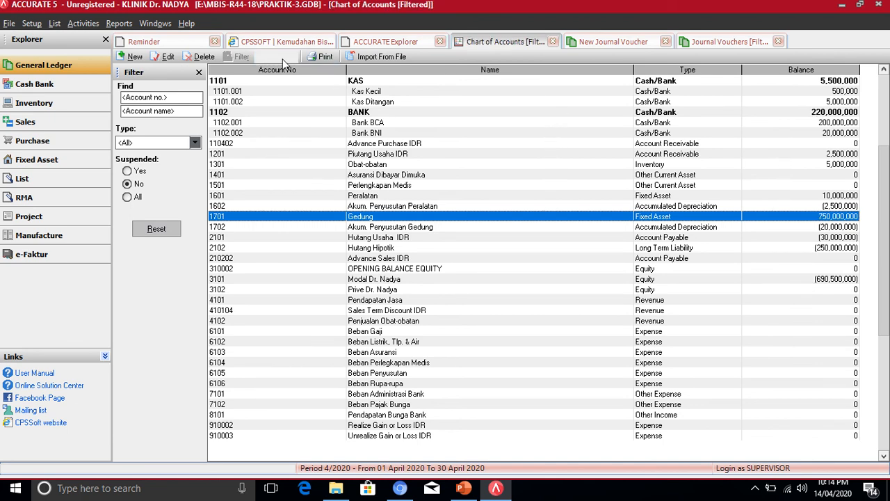
click(848, 126)
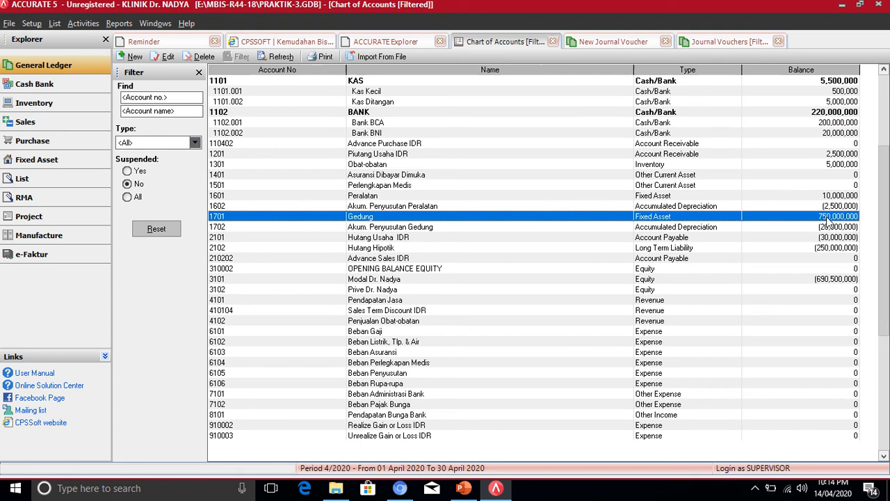
click(829, 217)
click(464, 488)
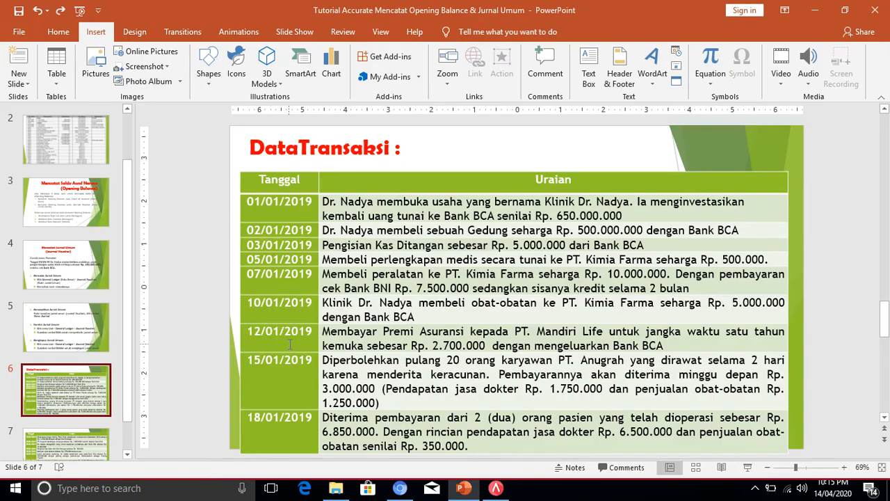
scroll(298, 326, down, 1)
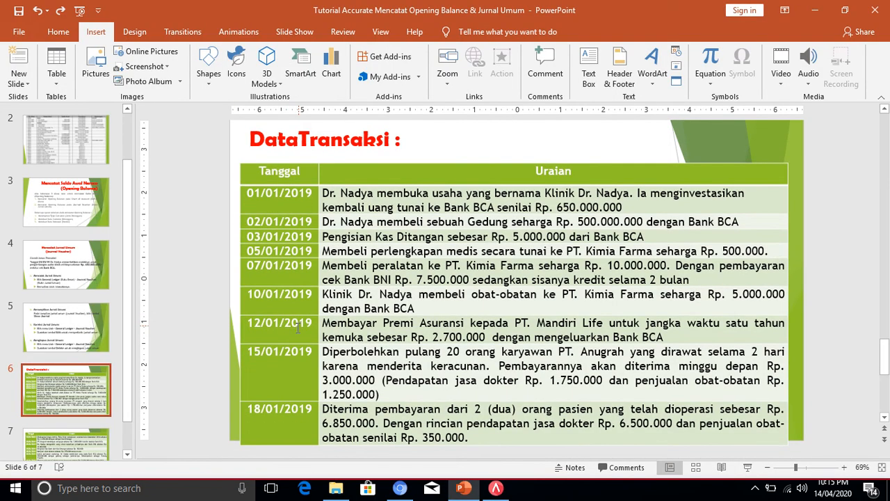